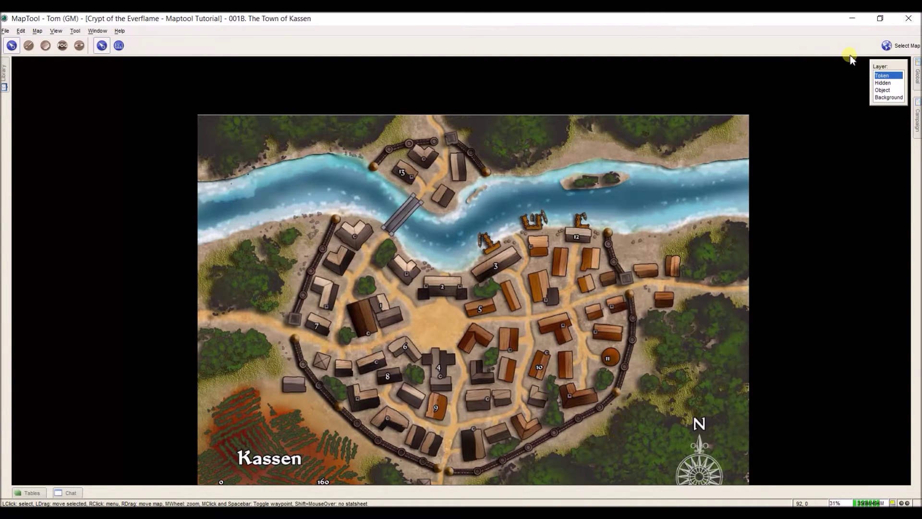
- View the 000. Adventure Progression map and the 000A. Handouts map of the campaign
left_click(887, 46)
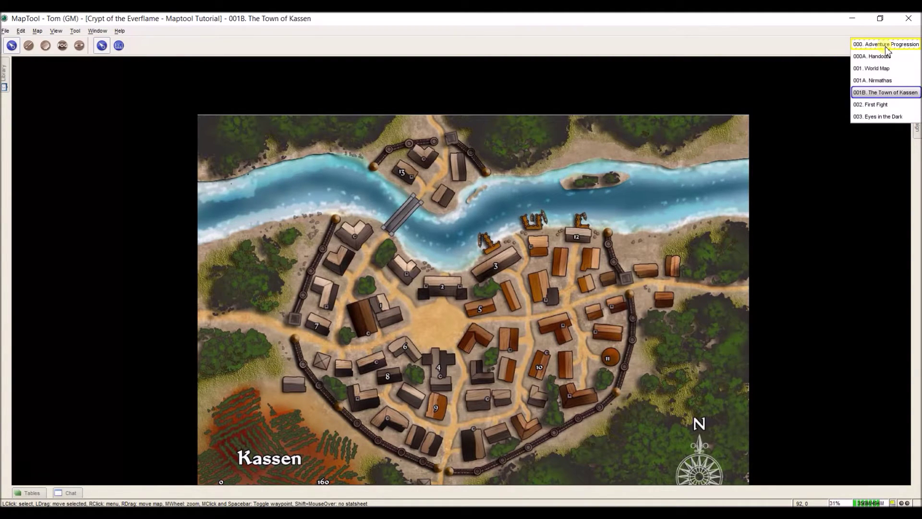
left_click(887, 44)
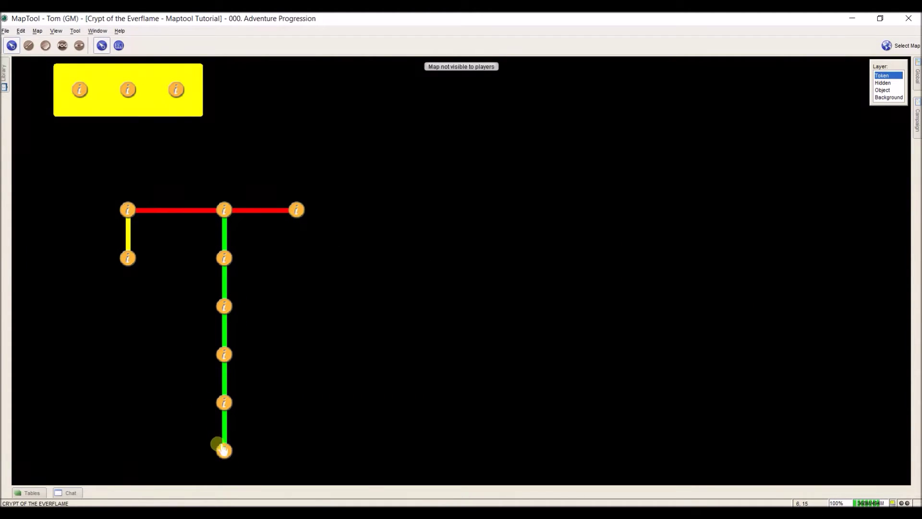
left_click(289, 207)
left_click(899, 46)
left_click(893, 56)
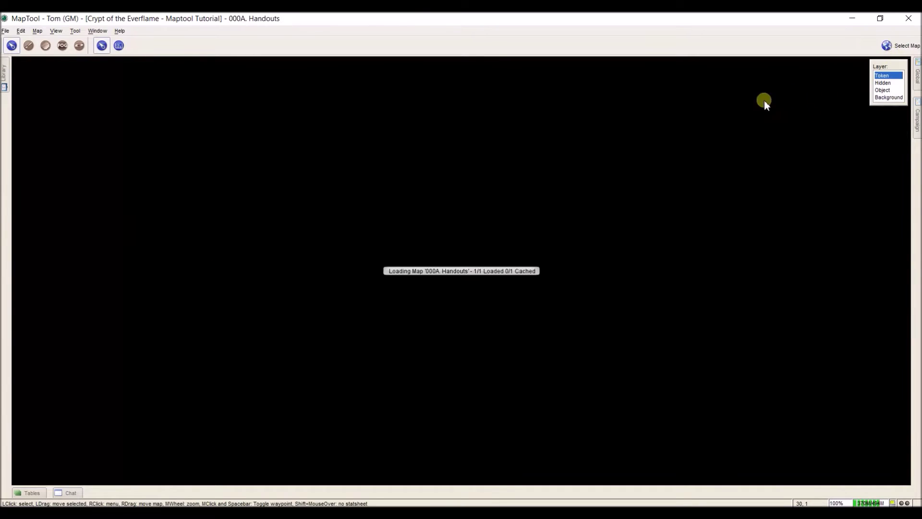
scroll(416, 222, "down", 10)
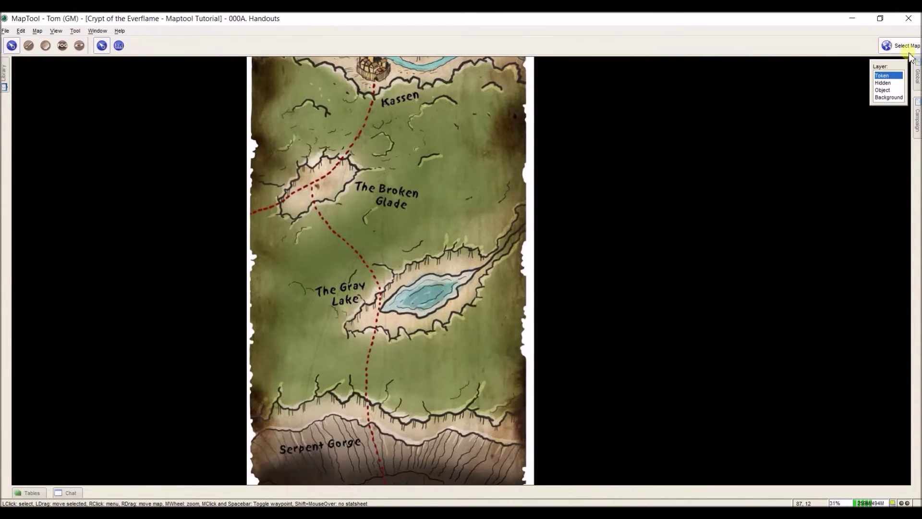
- Switch to the 001. World Map and look over its regions at a reduced zoom
left_click(899, 45)
left_click(889, 69)
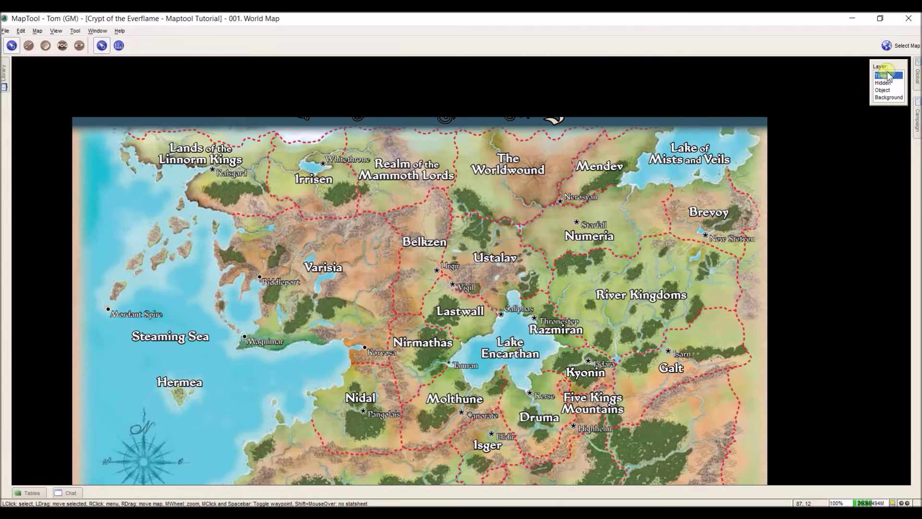
left_click_drag(594, 210, 607, 163)
scroll(606, 163, "down", 5)
left_click_drag(621, 258, 517, 244)
- View the 001A. Nirmathas map around Kassen and the 001B. The Town of Kassen map
left_click(886, 45)
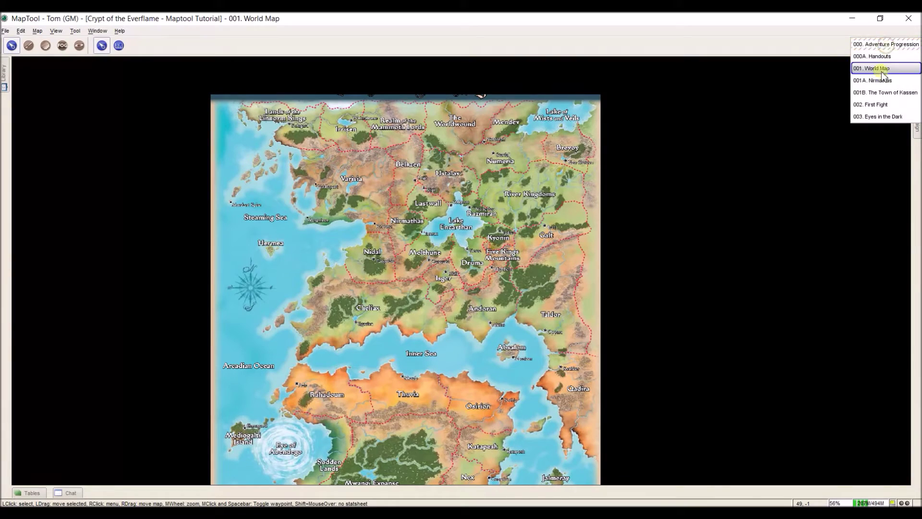
left_click(889, 79)
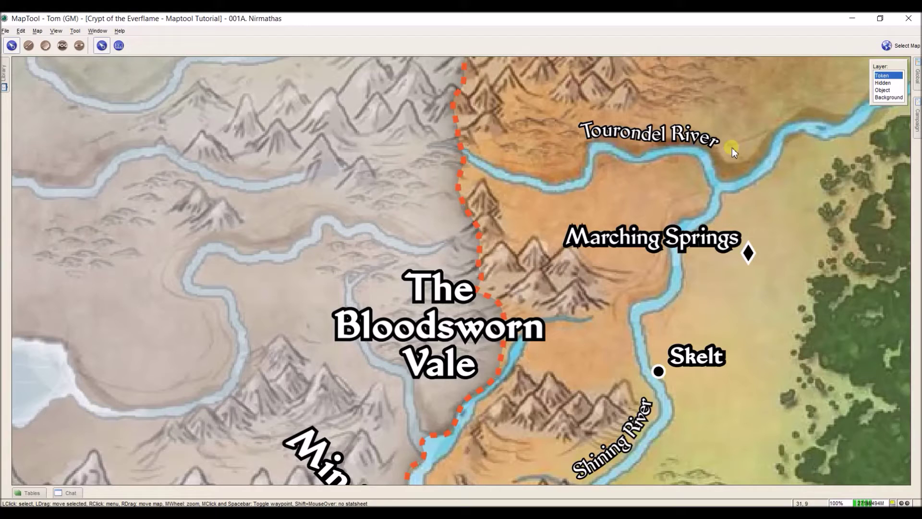
scroll(731, 148, "down", 10)
left_click_drag(726, 249, 522, 226)
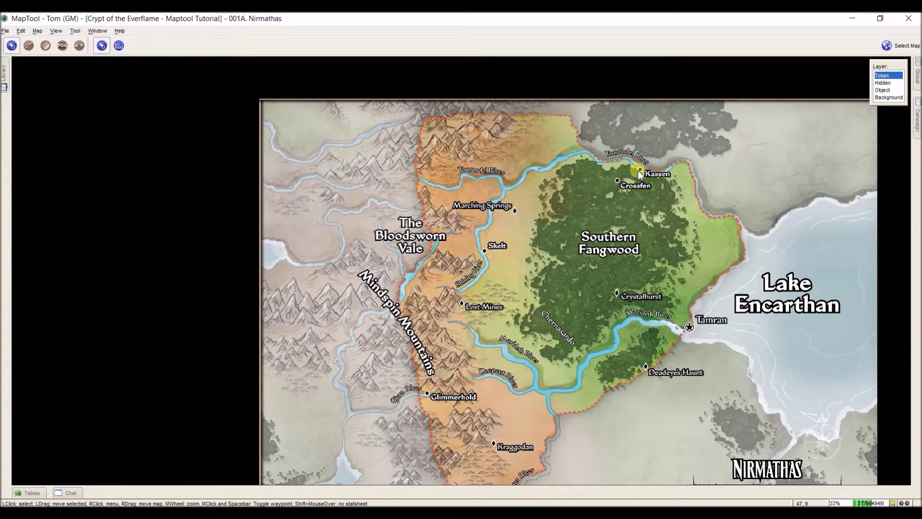
left_click(886, 45)
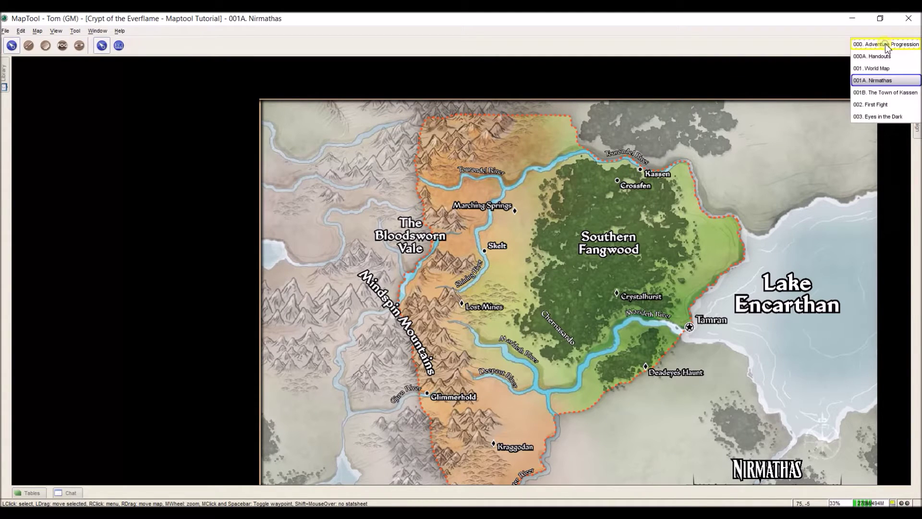
left_click(884, 92)
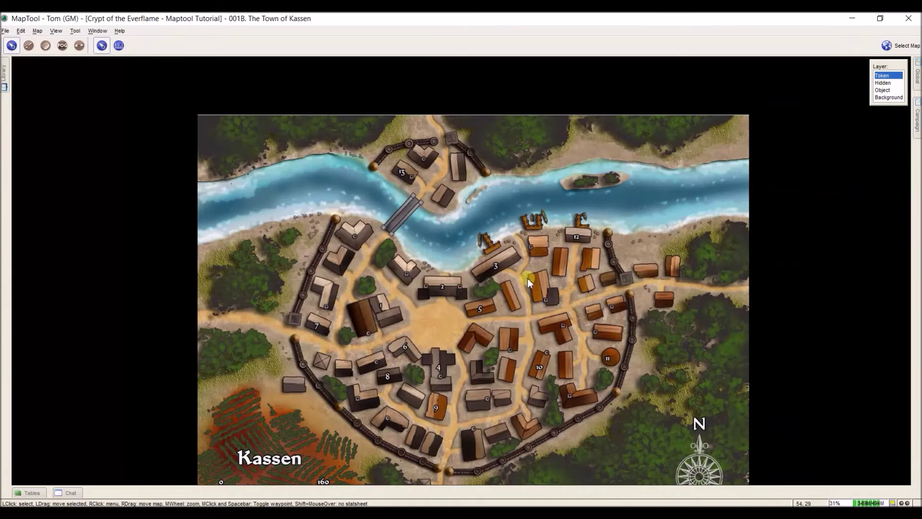
left_click_drag(500, 310, 485, 267)
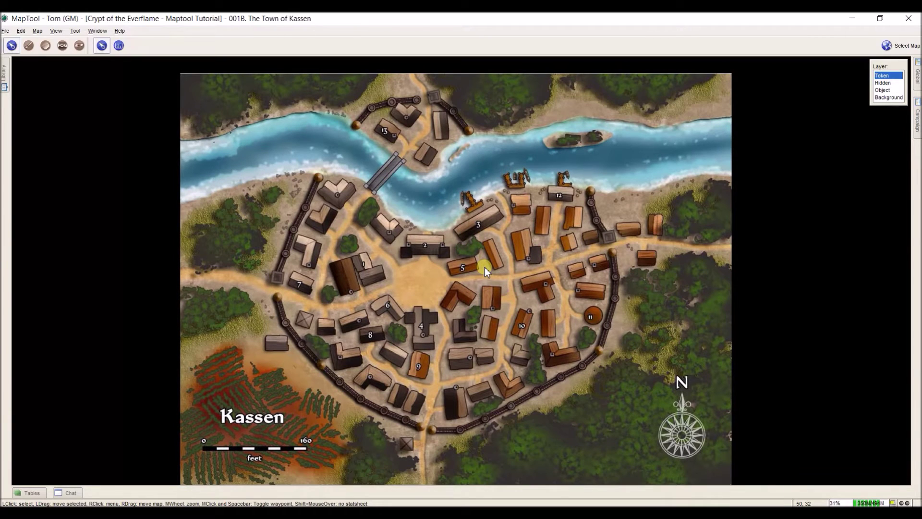
- View the 002. First Fight and 003. Eyes in the Dark encounter maps
left_click(894, 46)
left_click(882, 105)
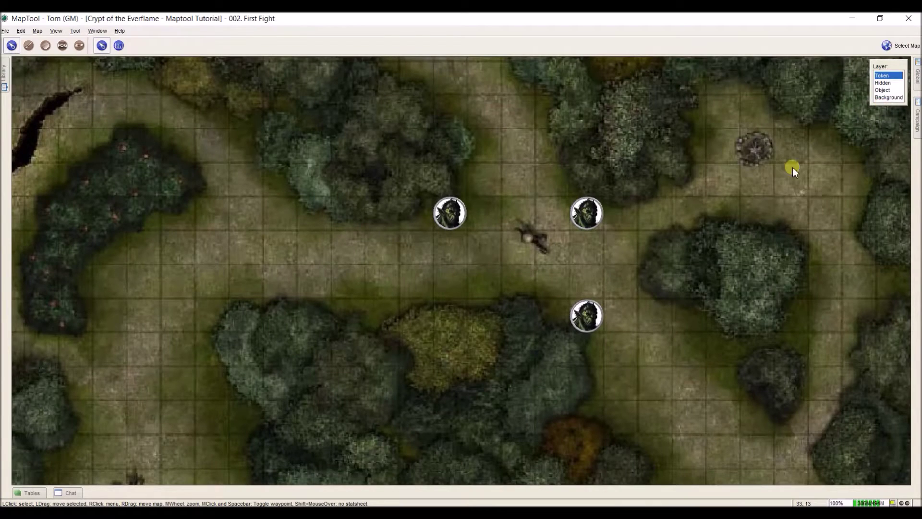
left_click_drag(707, 226, 679, 200)
scroll(678, 200, "down", 2)
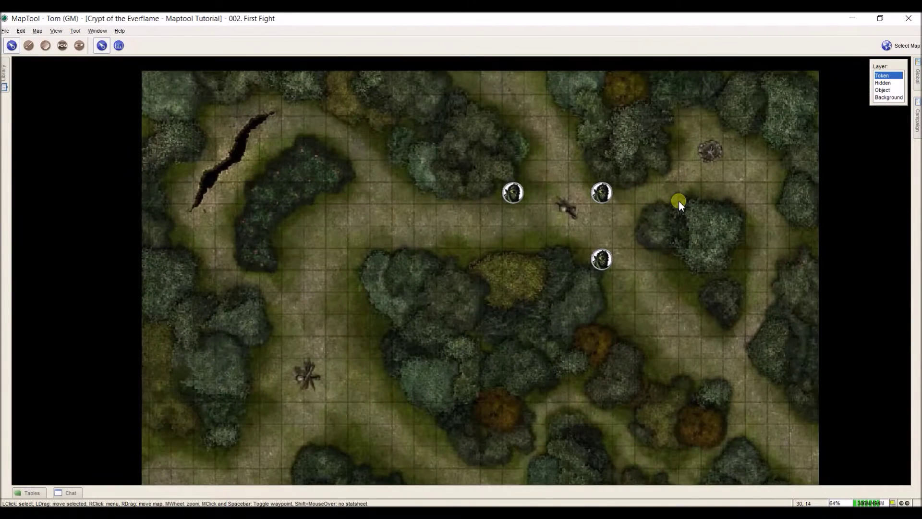
left_click(895, 46)
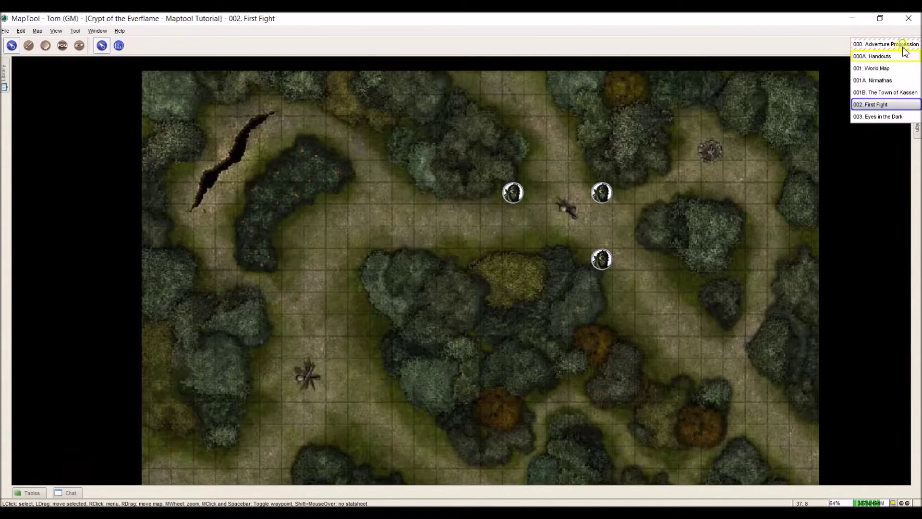
left_click(873, 116)
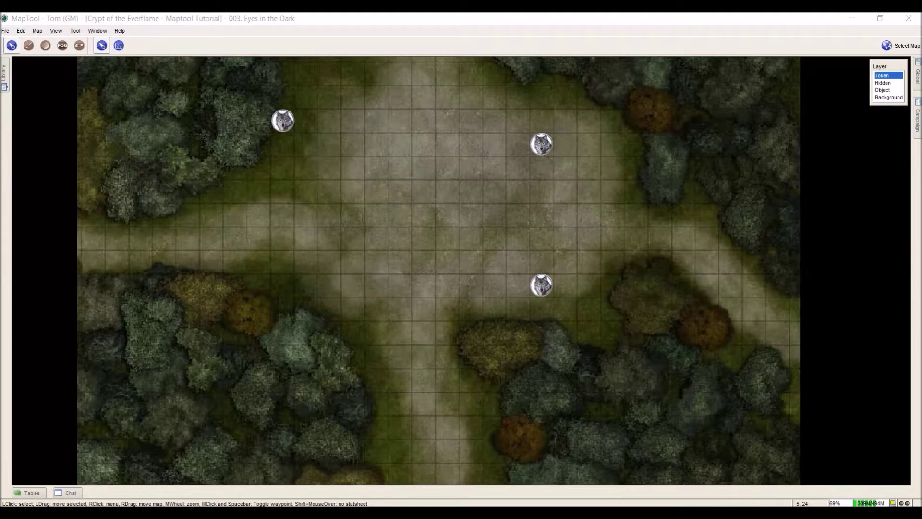
- Switch to Crypt of the Everflame.pdf in Foxit Reader, hide the bookmarks, and view the Kassen town map on page 28 at 100% with the Hand tool
key("alt+Tab")
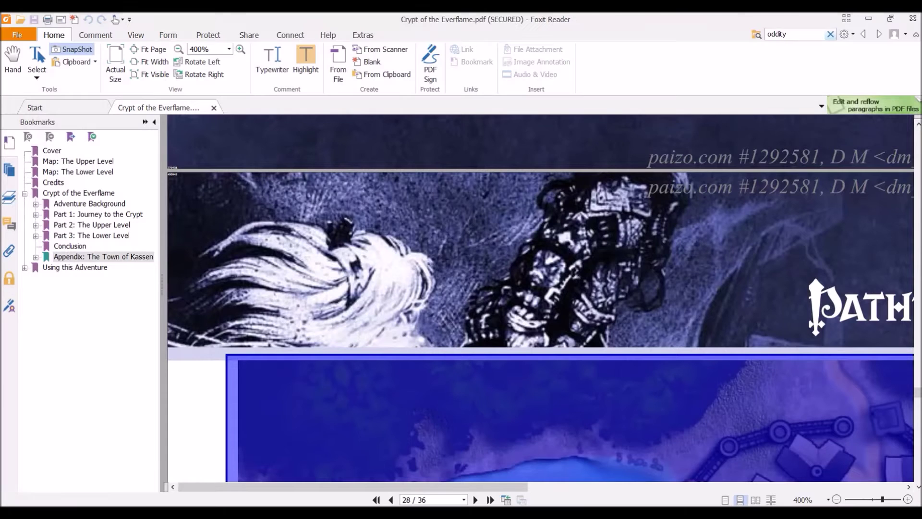
left_click(153, 123)
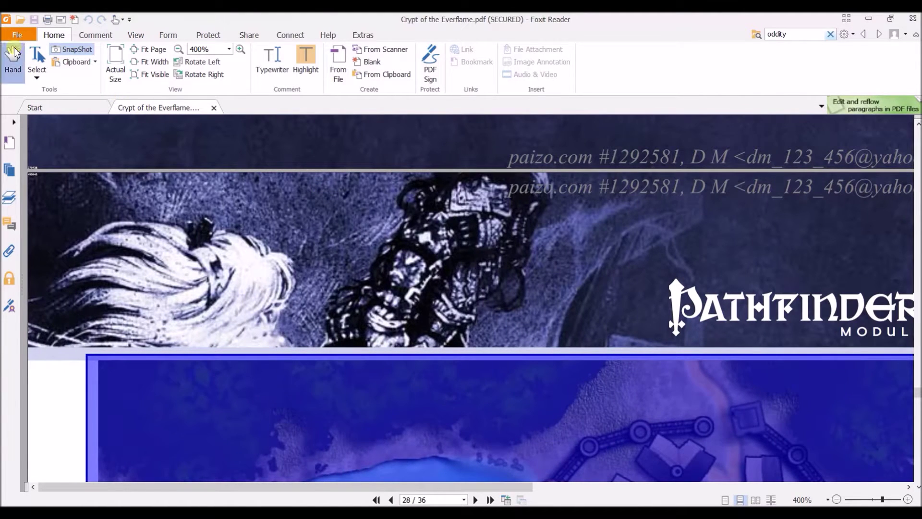
left_click(13, 60)
scroll(354, 275, "down", 3)
scroll(358, 281, "down", 4, "ctrl")
scroll(363, 285, "down", 5)
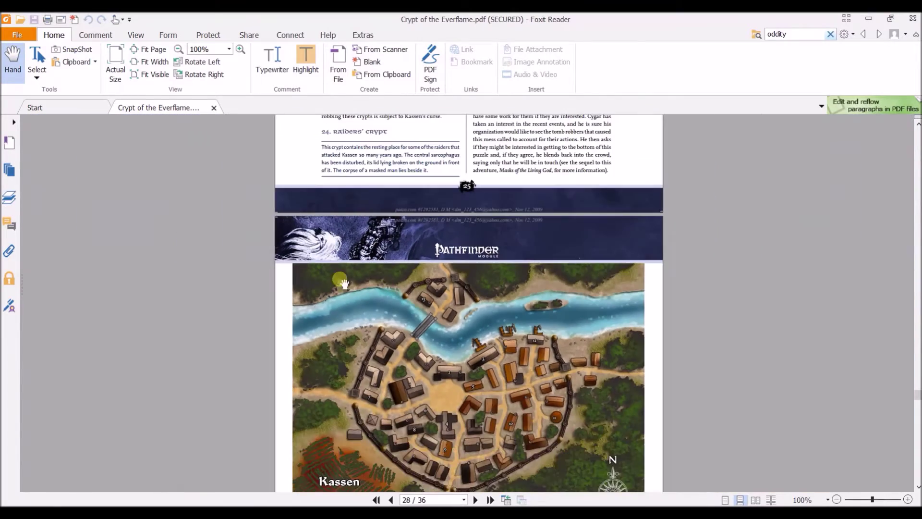
scroll(482, 339, "down", 3)
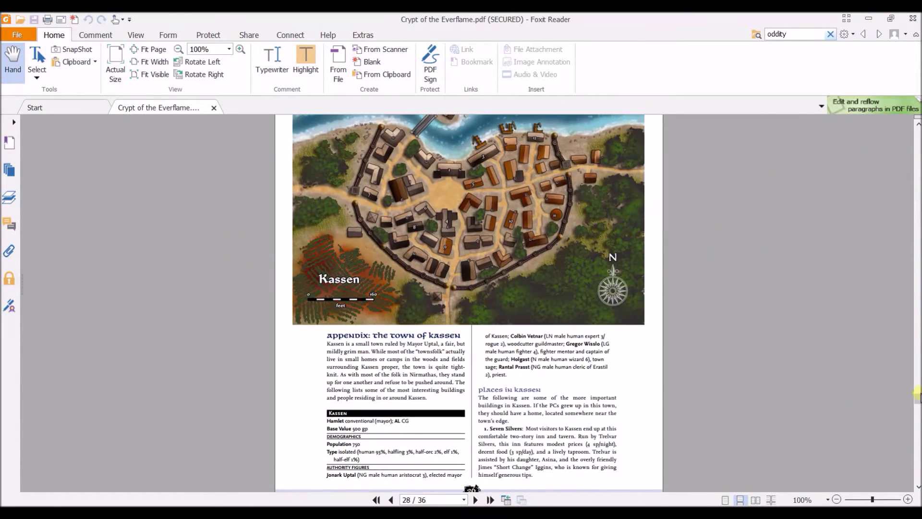
- Go back to the start of the PDF and examine the upper-level dungeon map on page 2
left_click_drag(917, 397, 916, 126)
scroll(644, 299, "down", 15)
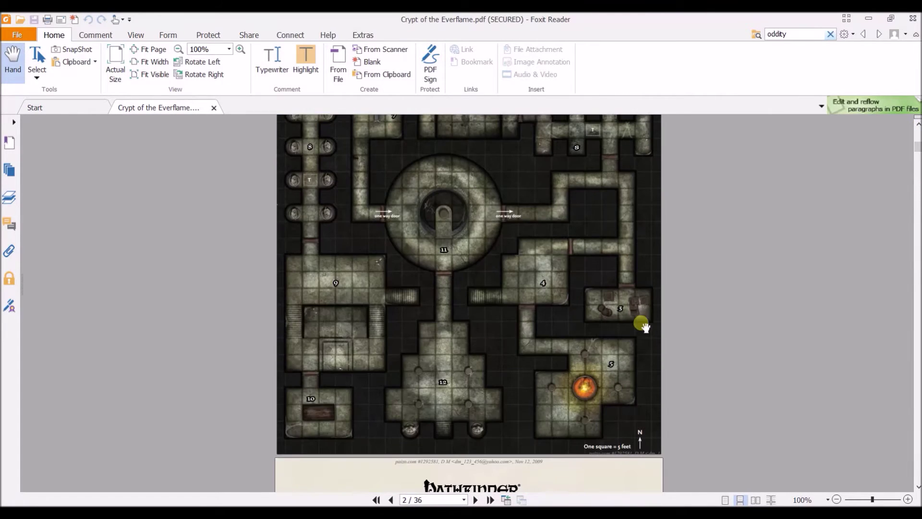
scroll(645, 326, "up", 1)
scroll(645, 326, "down", 9)
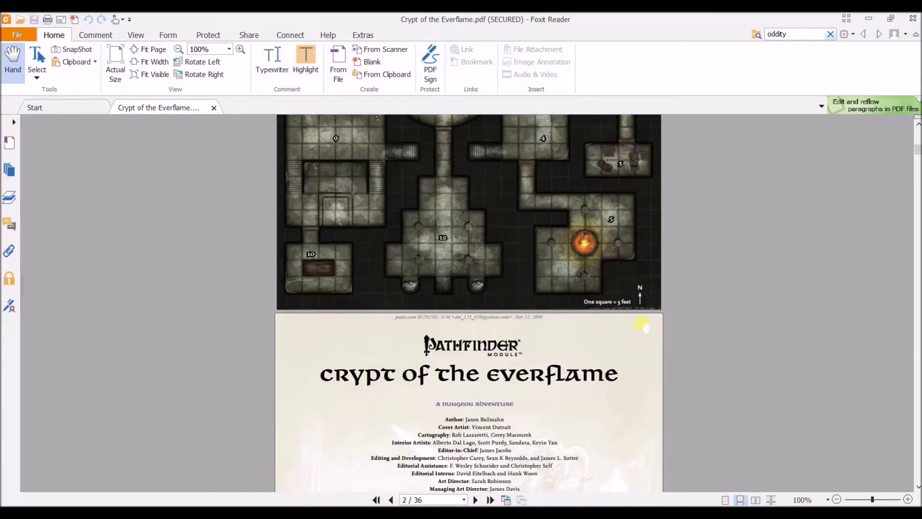
scroll(642, 328, "down", 20)
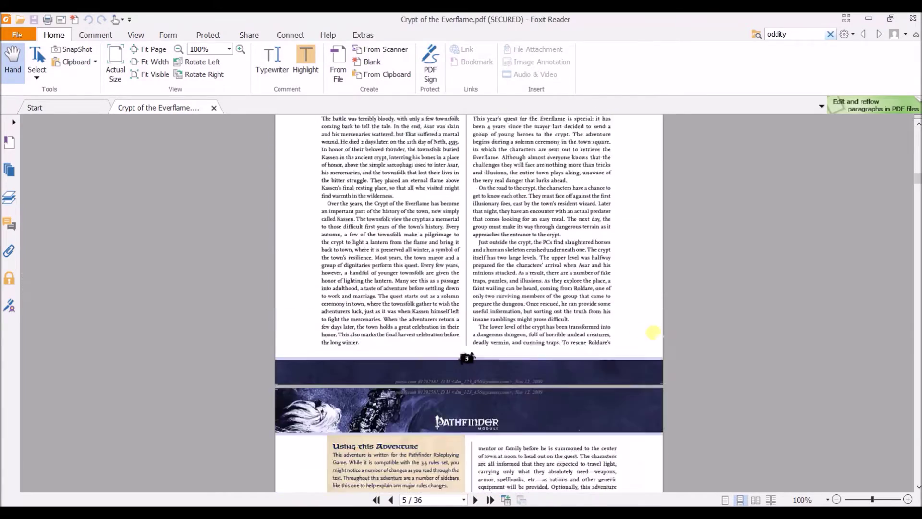
scroll(689, 333, "up", 20)
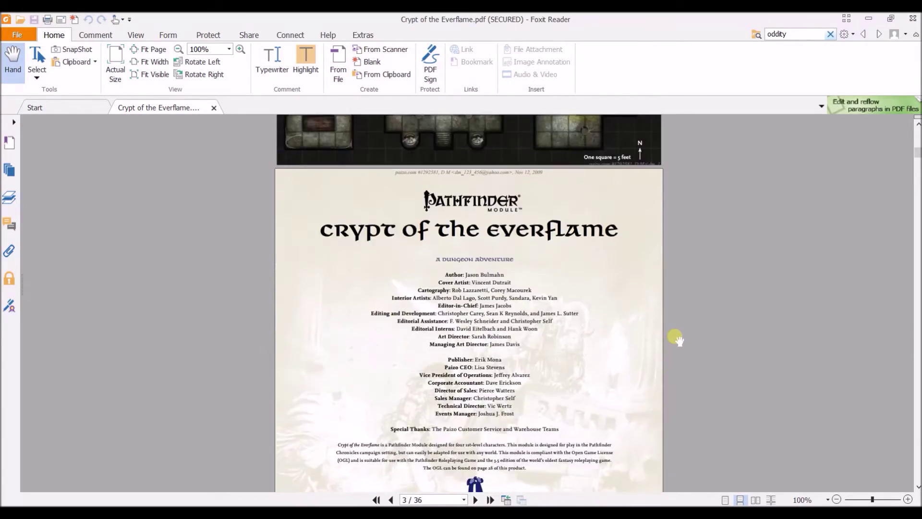
scroll(670, 300, "up", 7)
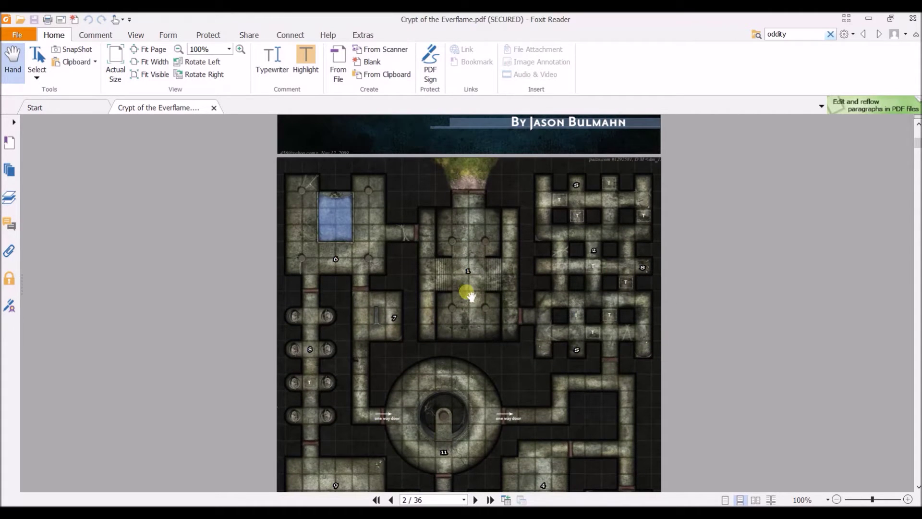
scroll(469, 297, "down", 1)
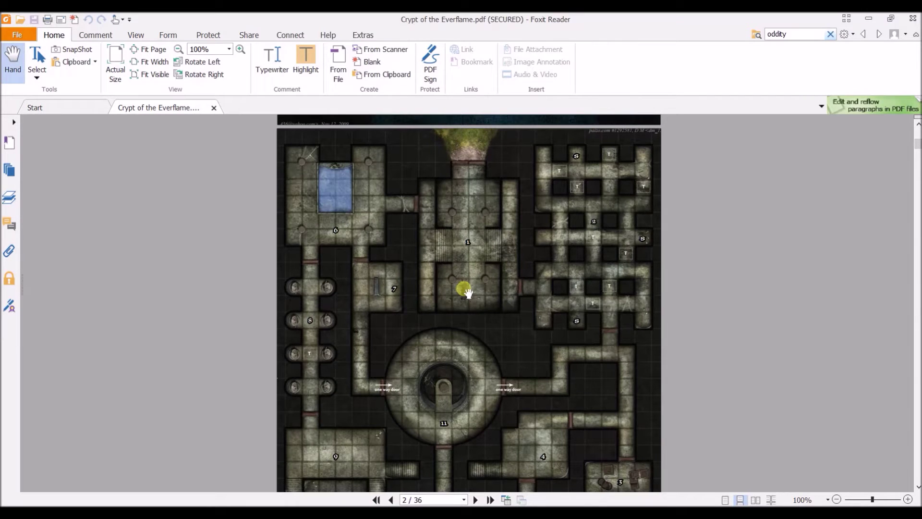
- Select the entire dungeon map page on page 2 with the SnapShot tool and check the selection's extent
left_click(59, 51)
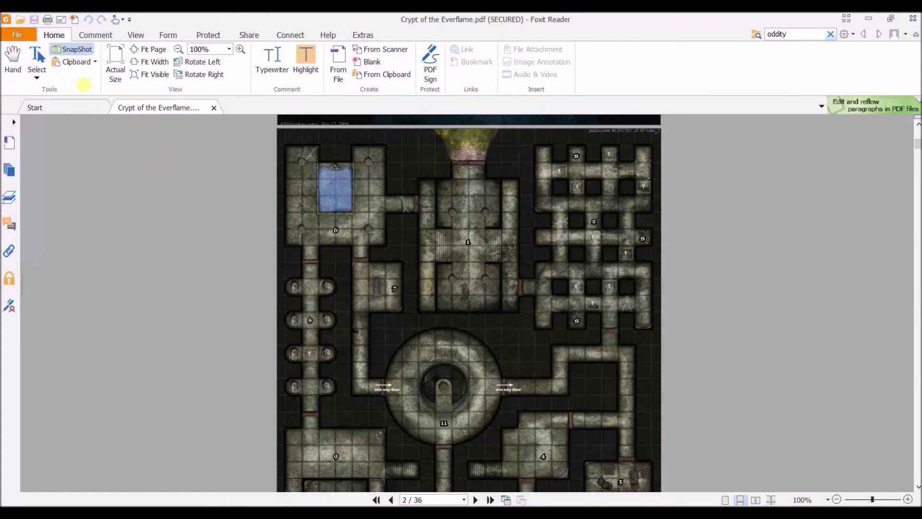
left_click(324, 138)
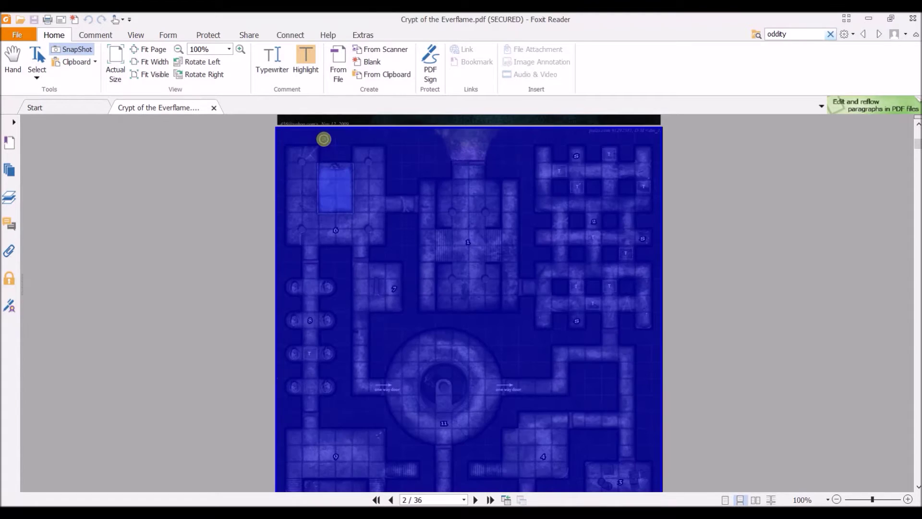
scroll(554, 278, "down", 4)
scroll(554, 277, "down", 4)
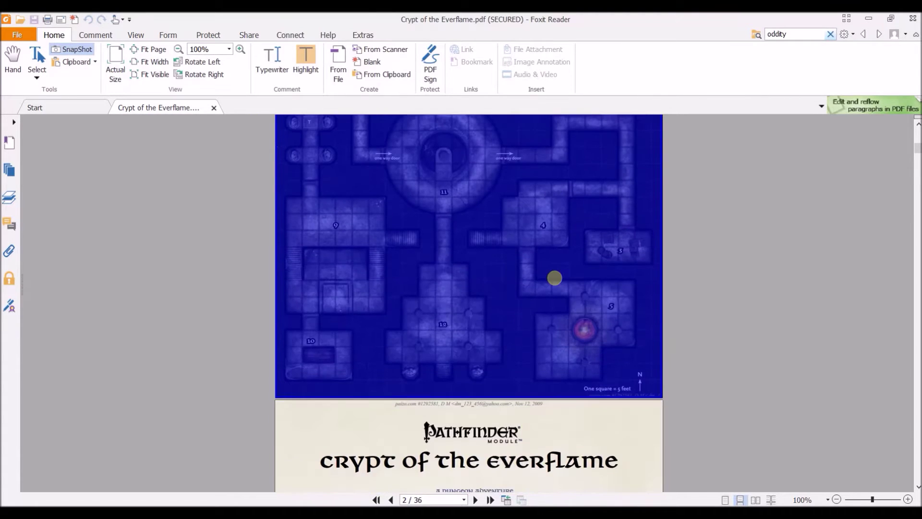
scroll(554, 278, "up", 3)
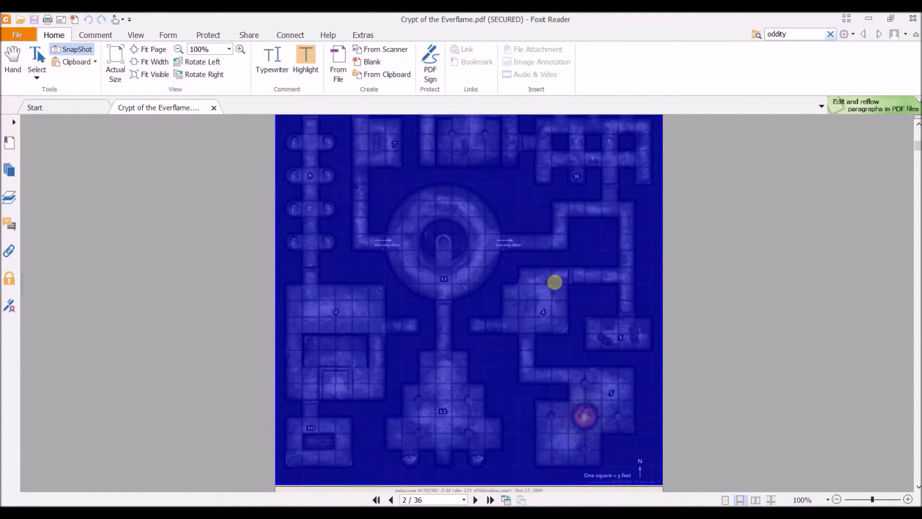
scroll(554, 278, "up", 6)
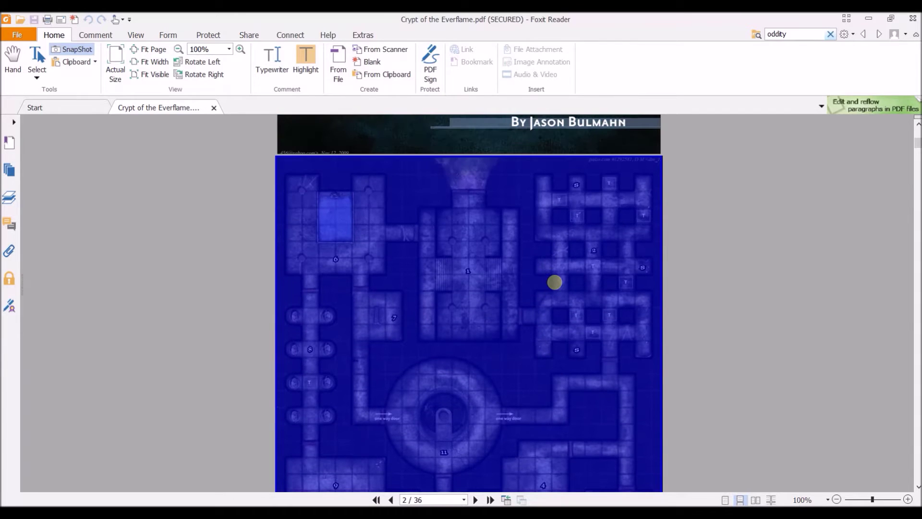
- Copy the selected dungeon map graphic at 400% zoom and switch to Untitled.png in Paint
left_click(817, 499)
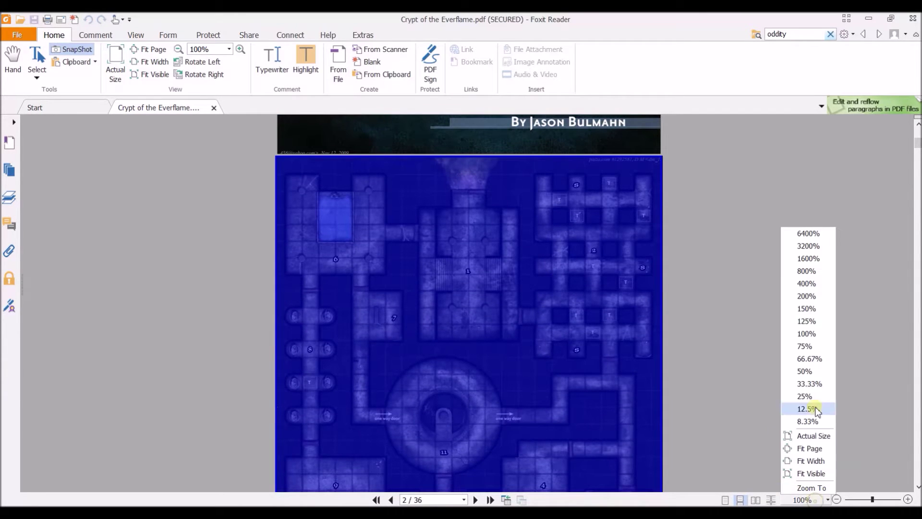
left_click(808, 283)
right_click(581, 353)
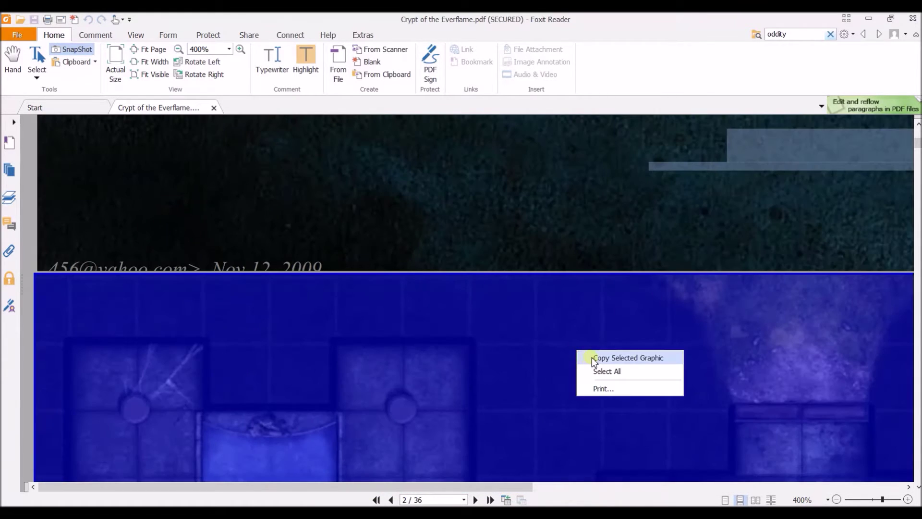
left_click(493, 437)
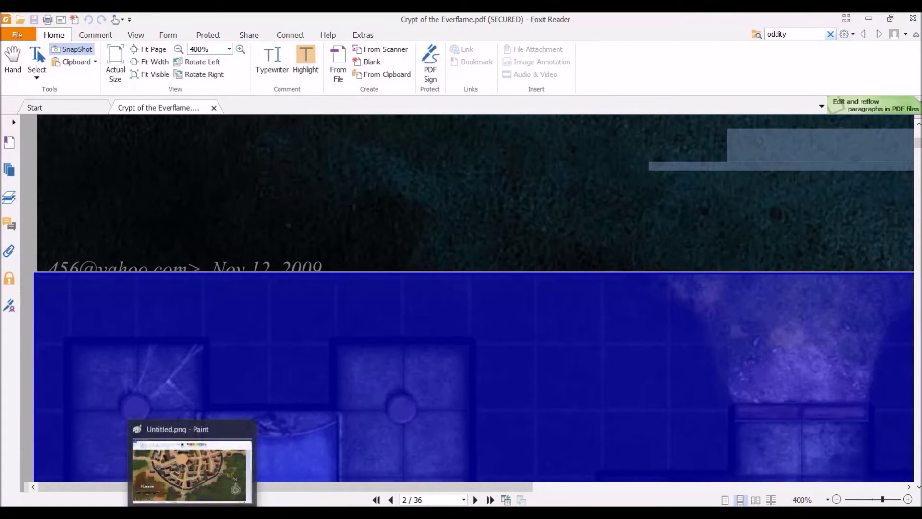
left_click(192, 461)
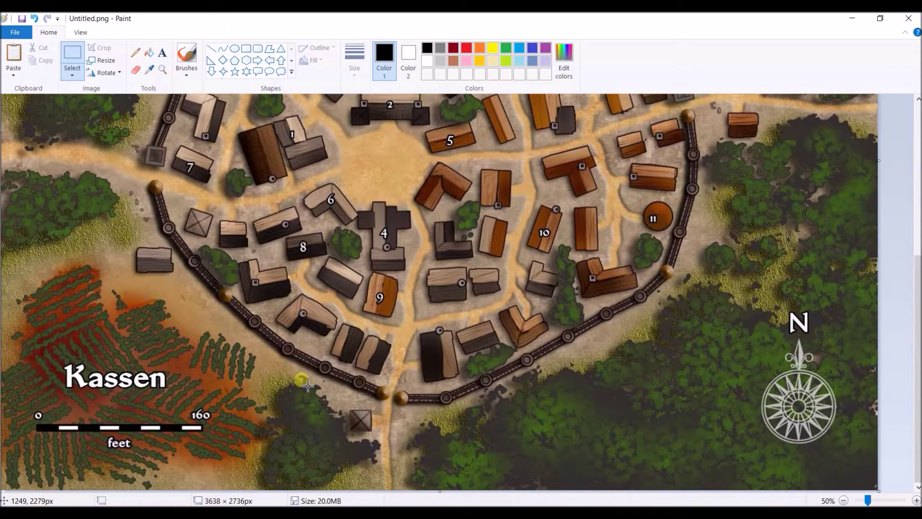
- Paste the copied dungeon map into the image and move it up to cover the town map completely
key("ctrl+v")
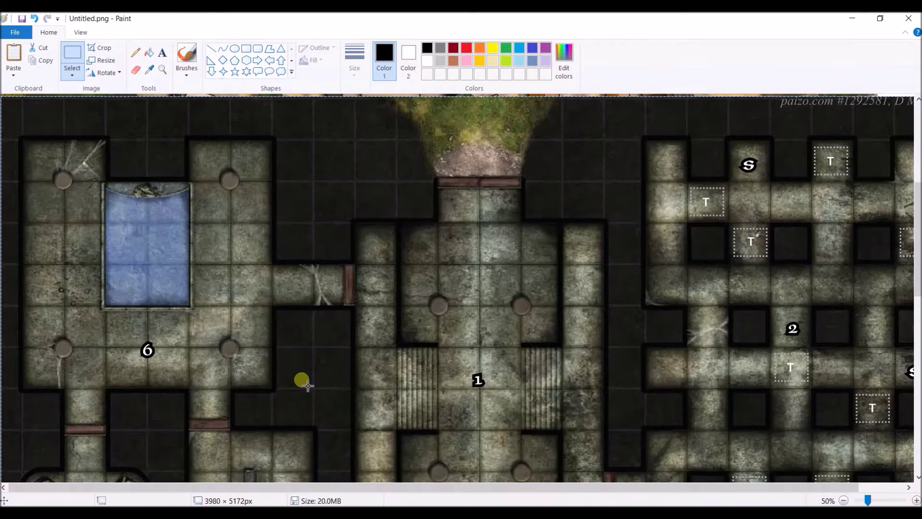
scroll(308, 385, "down", 2)
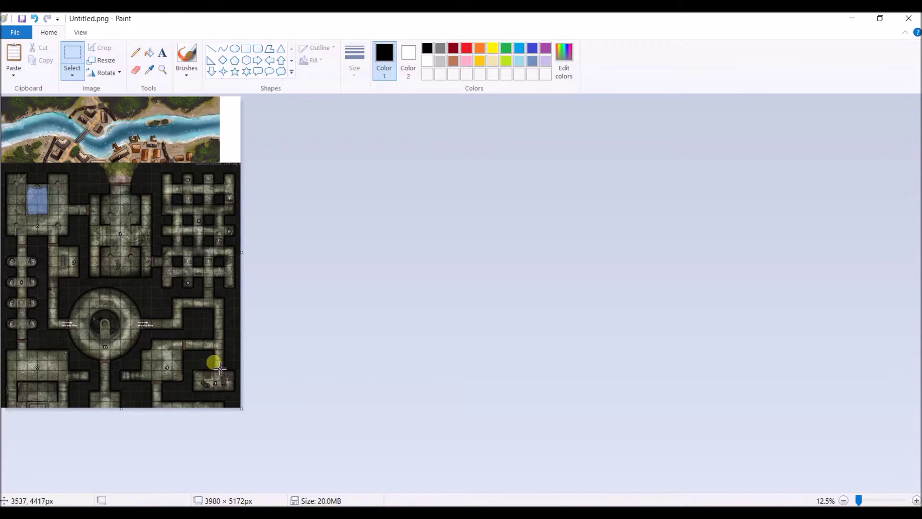
left_click_drag(198, 319, 197, 253)
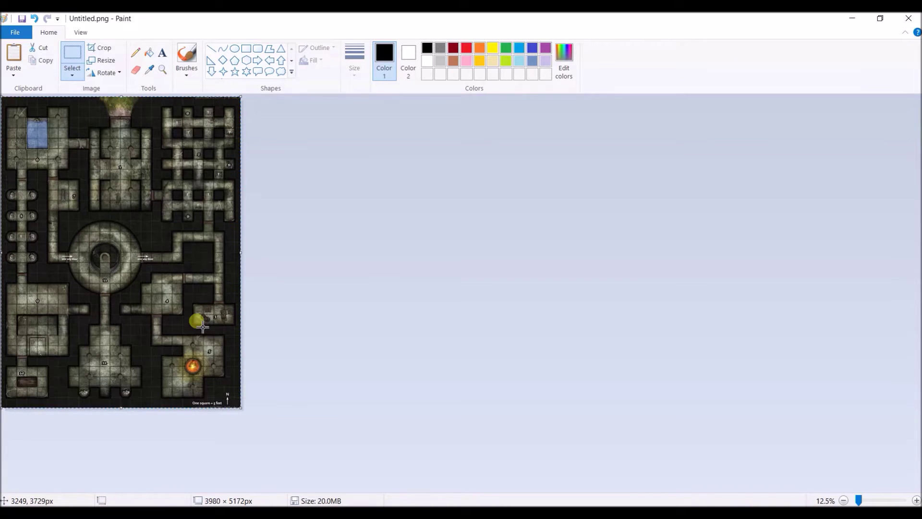
left_click(282, 394)
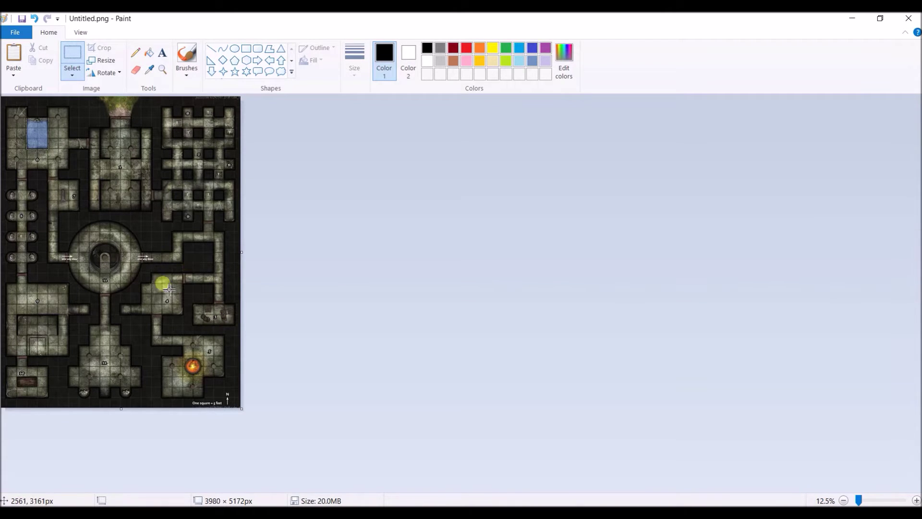
- Examine the pasted dungeon map at 50% zoom, including the trap and secret door markers, room numbers and one-way door labels
scroll(235, 182, "up", 1)
scroll(236, 182, "up", 1)
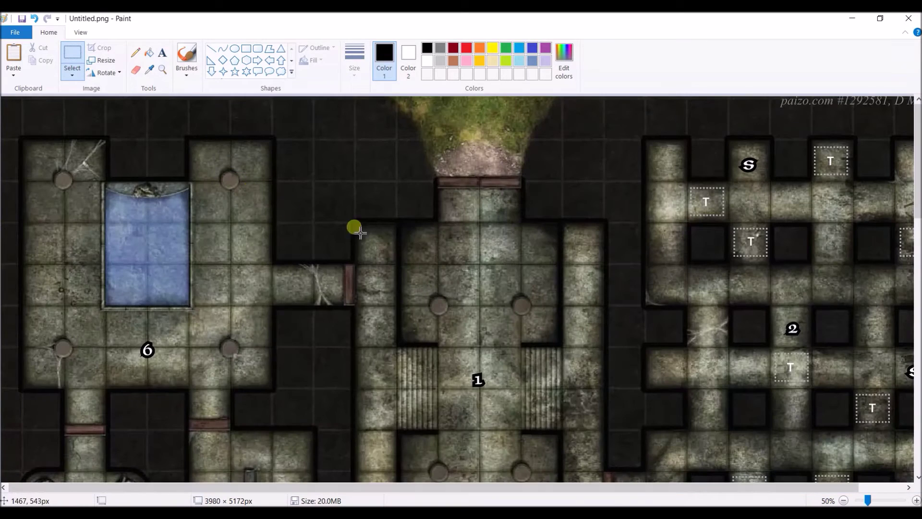
left_click_drag(325, 492, 562, 489)
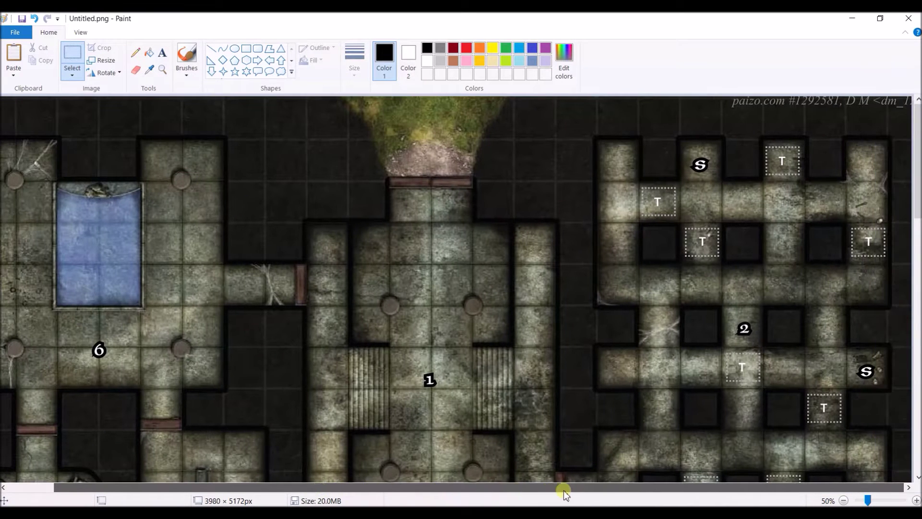
scroll(798, 385, "down", 2)
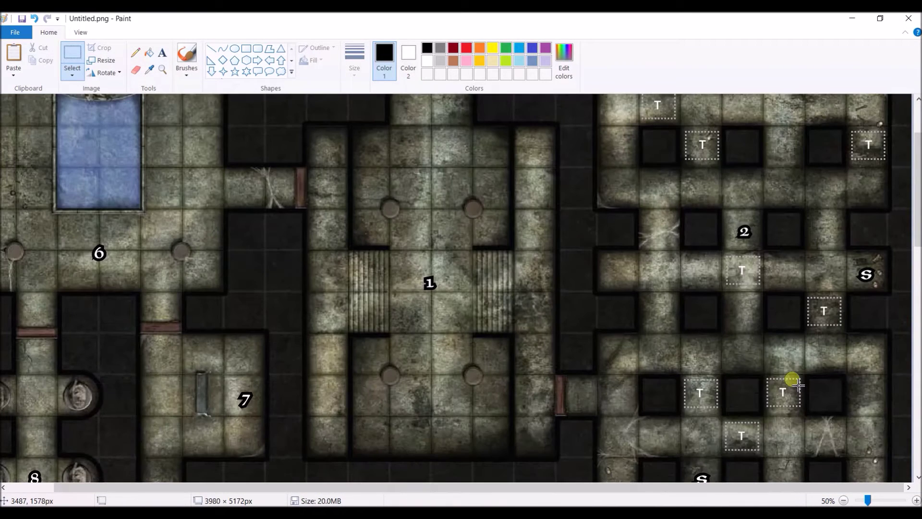
scroll(788, 382, "down", 2)
scroll(792, 383, "up", 4)
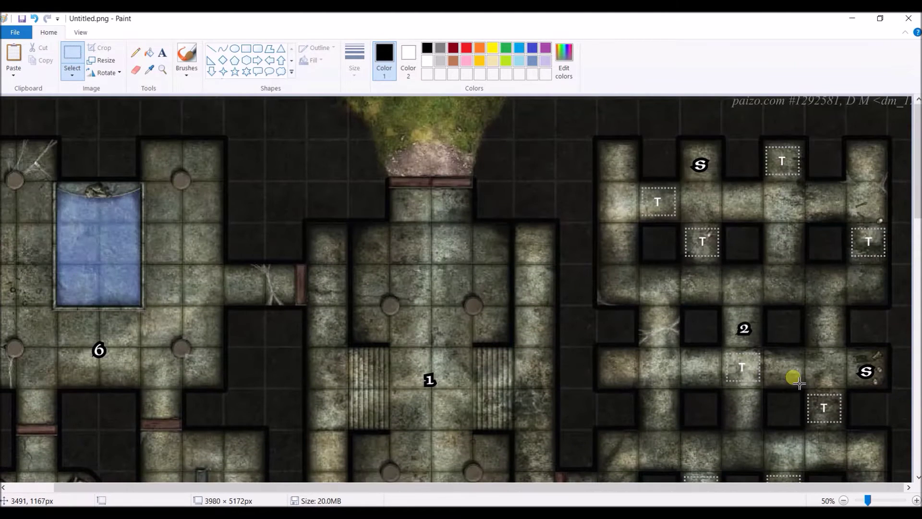
scroll(798, 383, "down", 2)
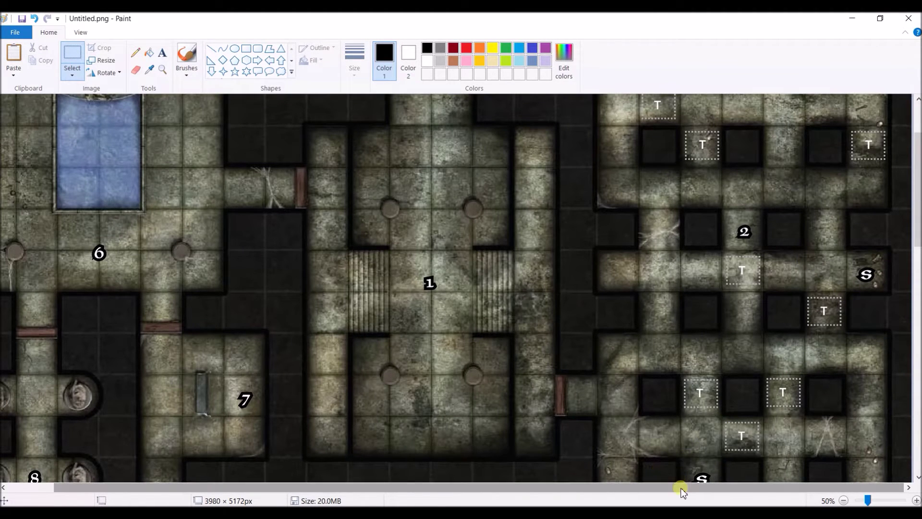
left_click_drag(683, 491, 601, 484)
scroll(515, 446, "down", 8)
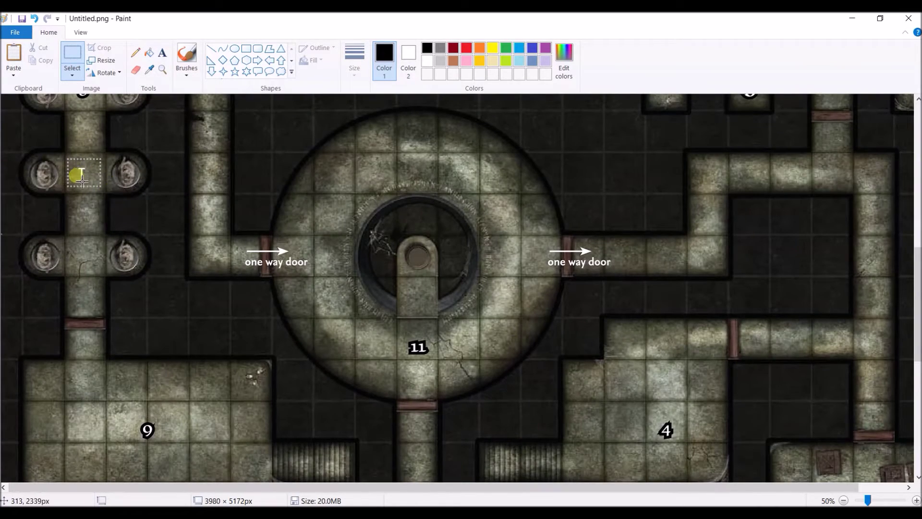
scroll(308, 259, "up", 10)
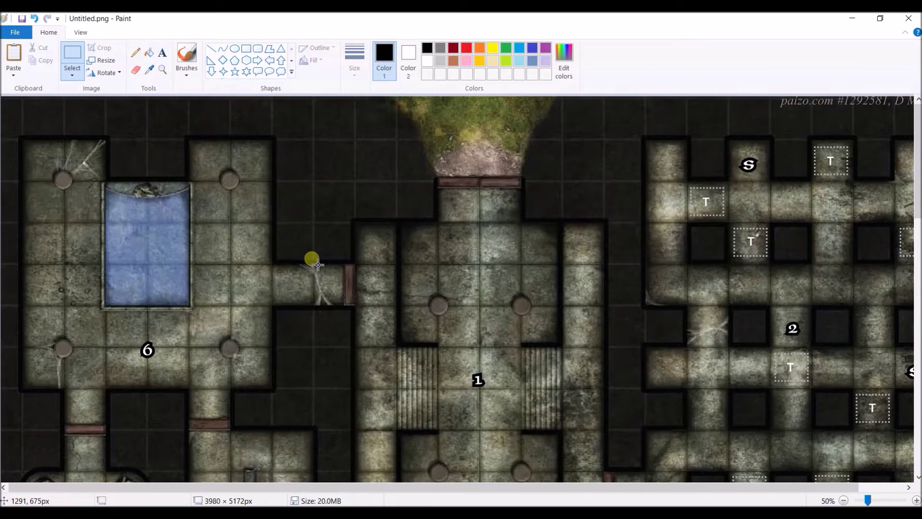
- Copy a clean 162 × 160 px floor square from the statue corridor at area 8 over that corridor's trap marker
scroll(303, 267, "down", 6)
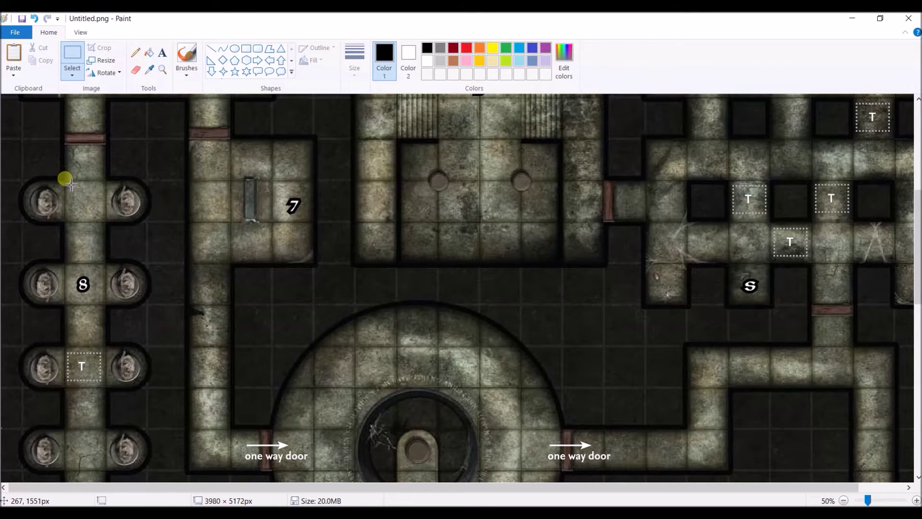
scroll(84, 205, "up", 1)
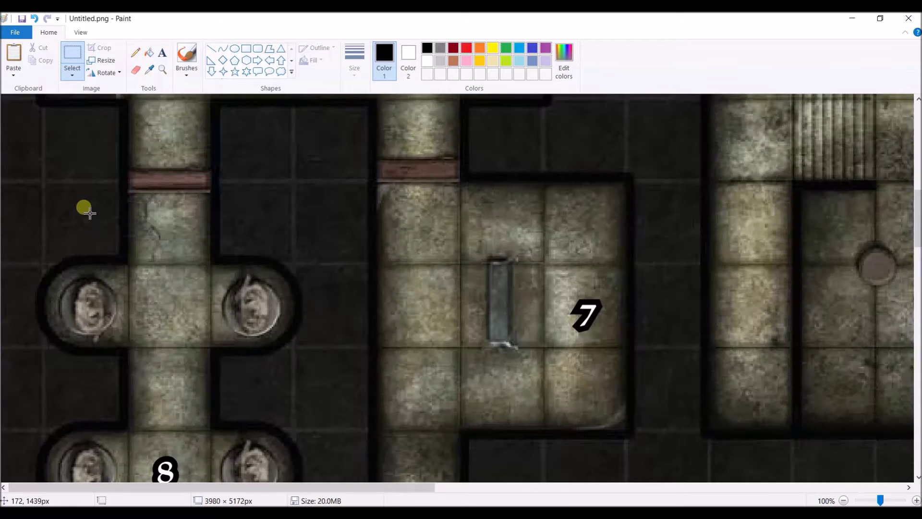
left_click_drag(130, 267, 208, 344)
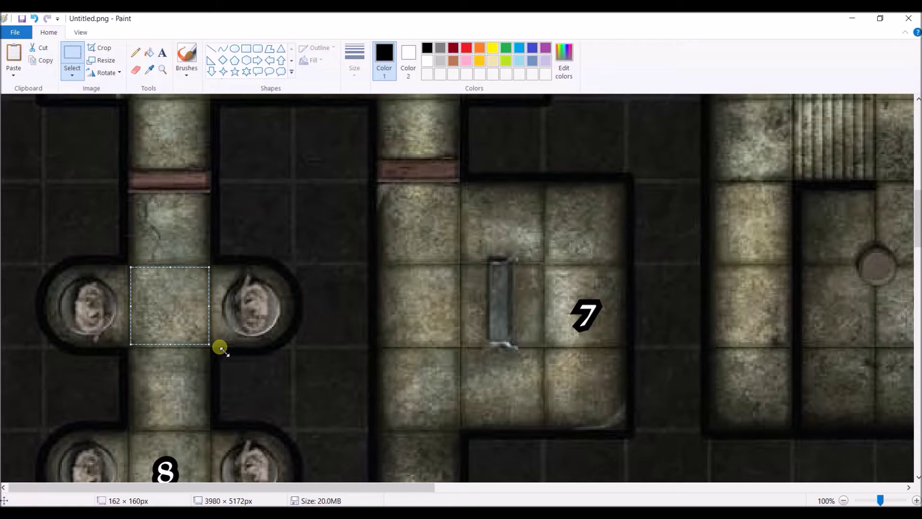
scroll(215, 343, "down", 3)
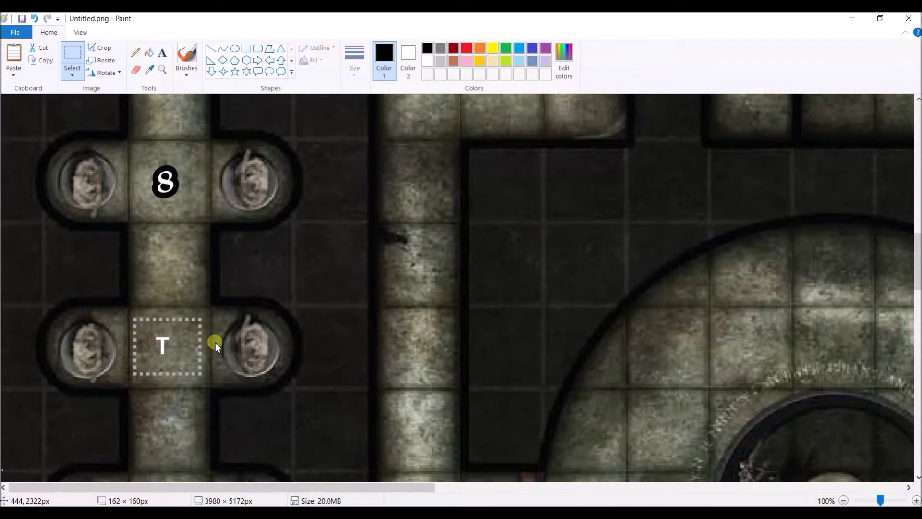
key("ctrl+v")
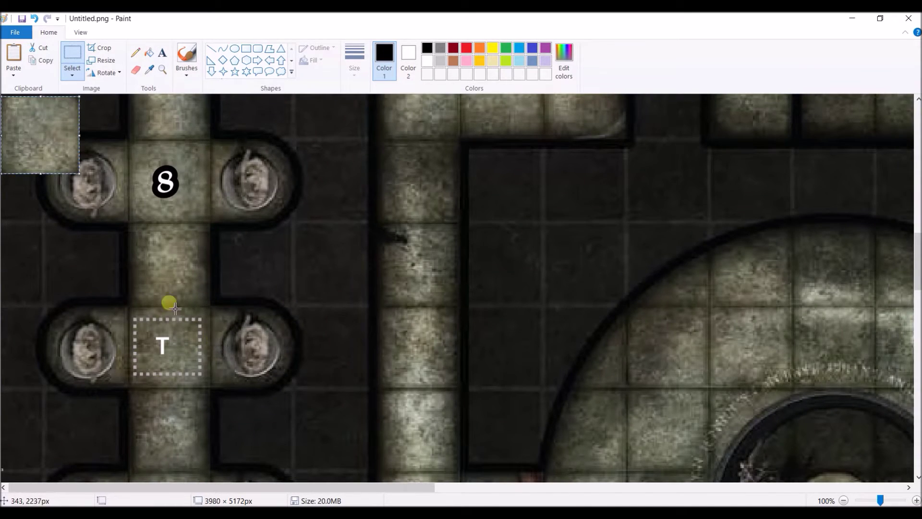
mouse_move(61, 153)
left_mouse_down()
mouse_move(107, 185)
mouse_move(171, 305)
mouse_move(189, 363)
left_mouse_up()
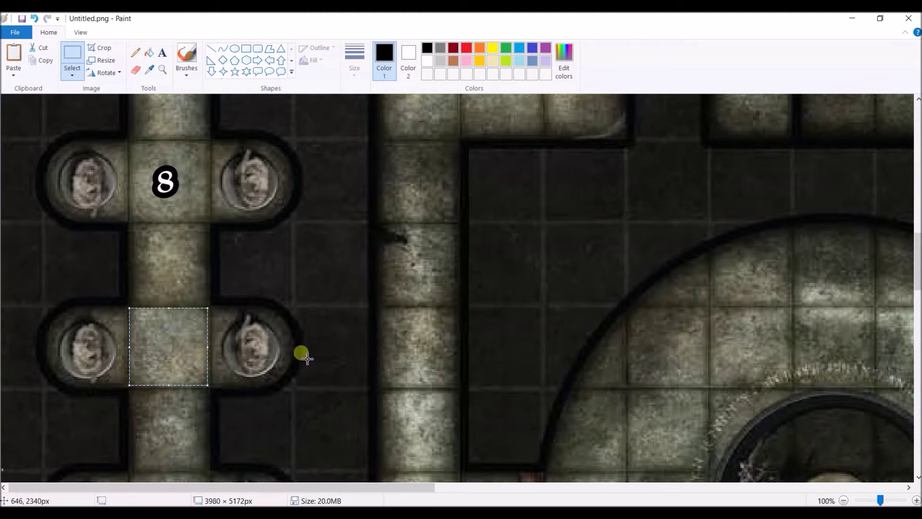
left_click(356, 352)
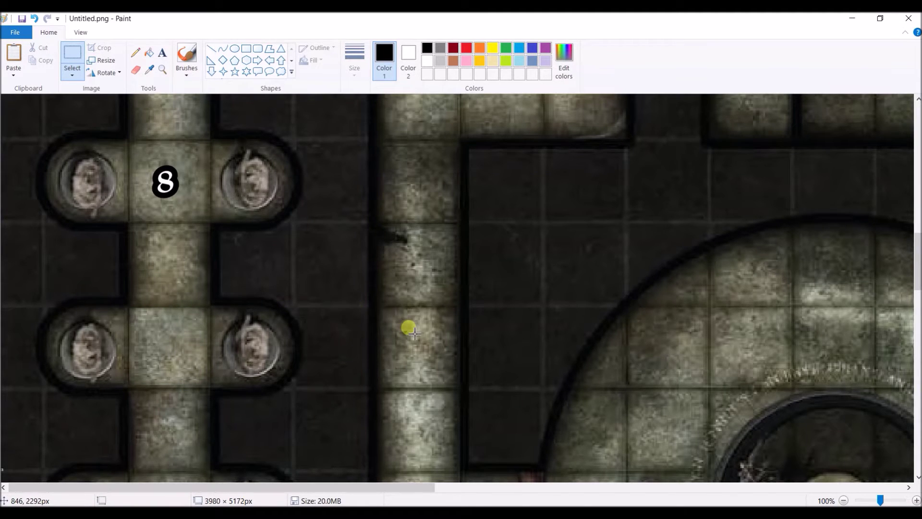
- Copy the dead-end square at the maze's northeast corner over the trap marker in the neighbouring northern dead end
scroll(414, 332, "up", 3)
scroll(415, 332, "down", 2)
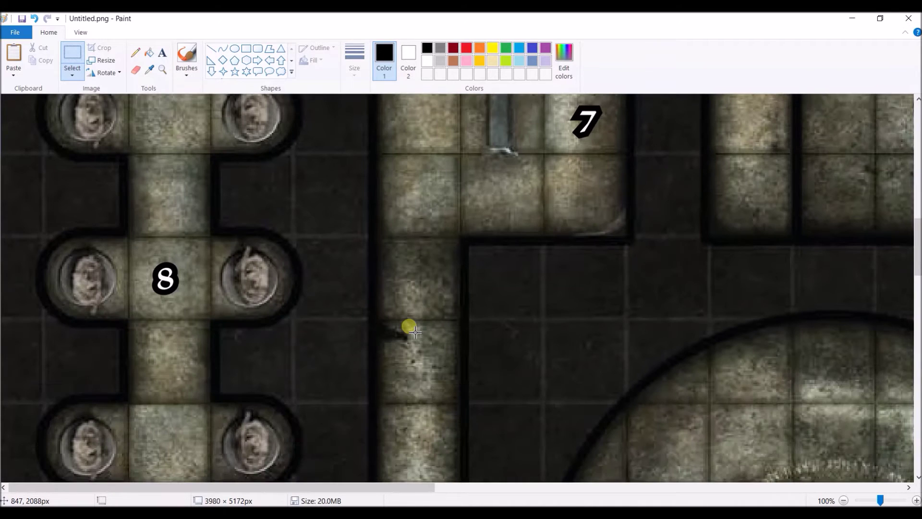
scroll(415, 331, "down", 2)
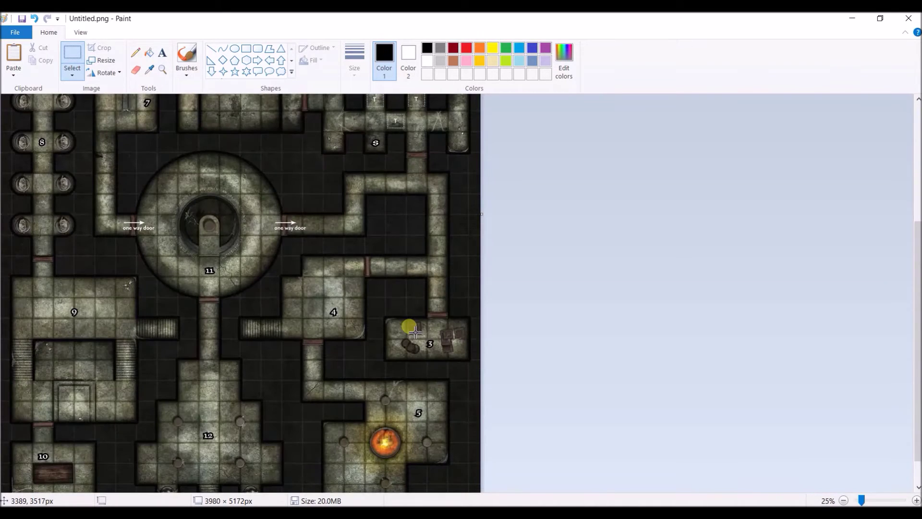
scroll(154, 257, "up", 3)
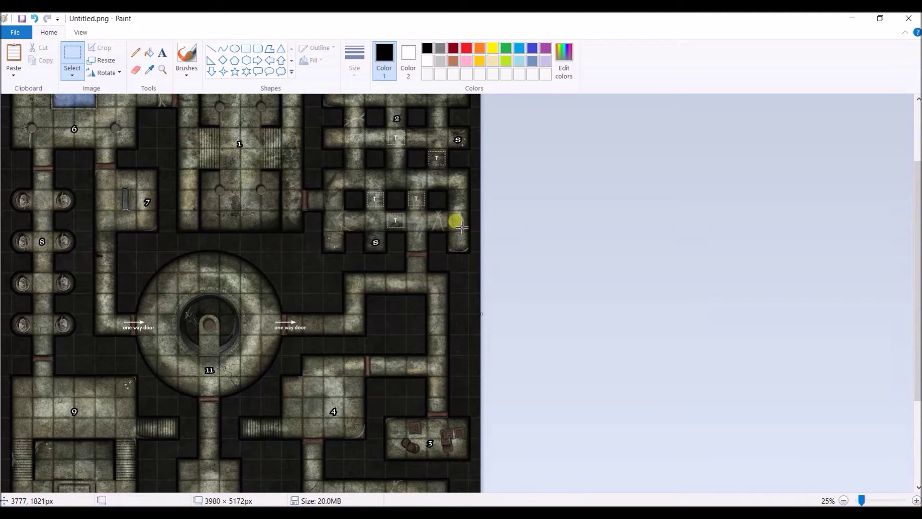
scroll(454, 226, "up", 2)
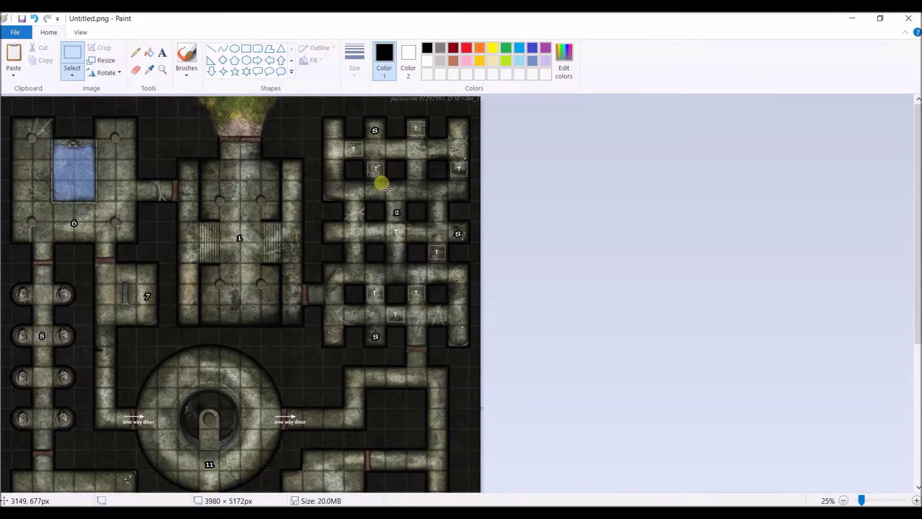
scroll(374, 149, "up", 1)
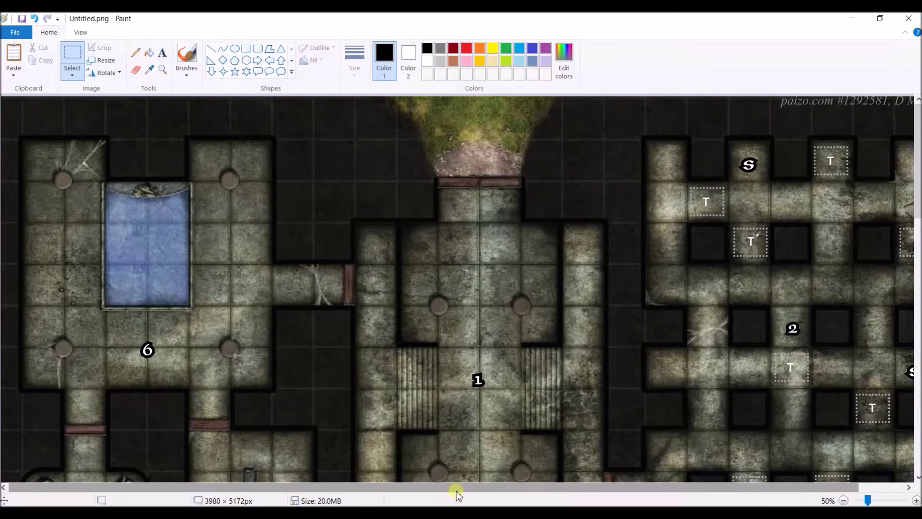
left_click_drag(473, 490, 568, 490)
scroll(660, 231, "up", 1)
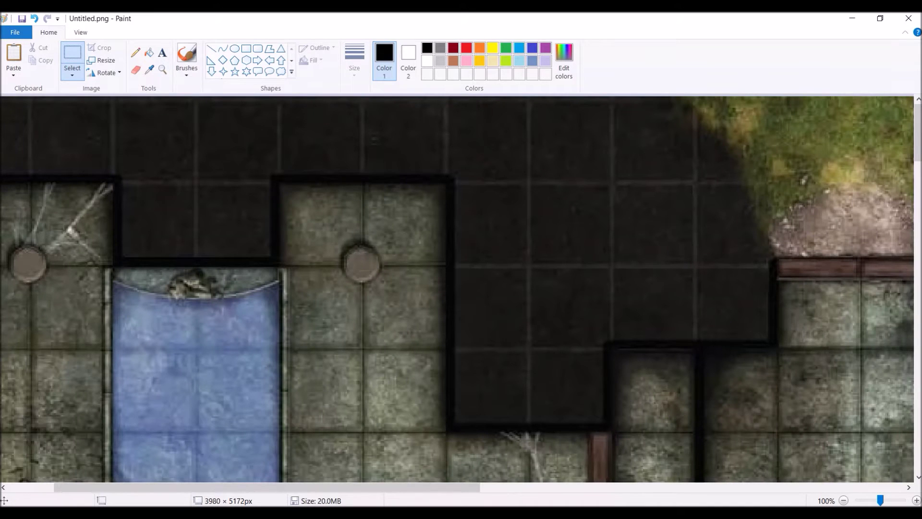
left_click_drag(442, 490, 796, 486)
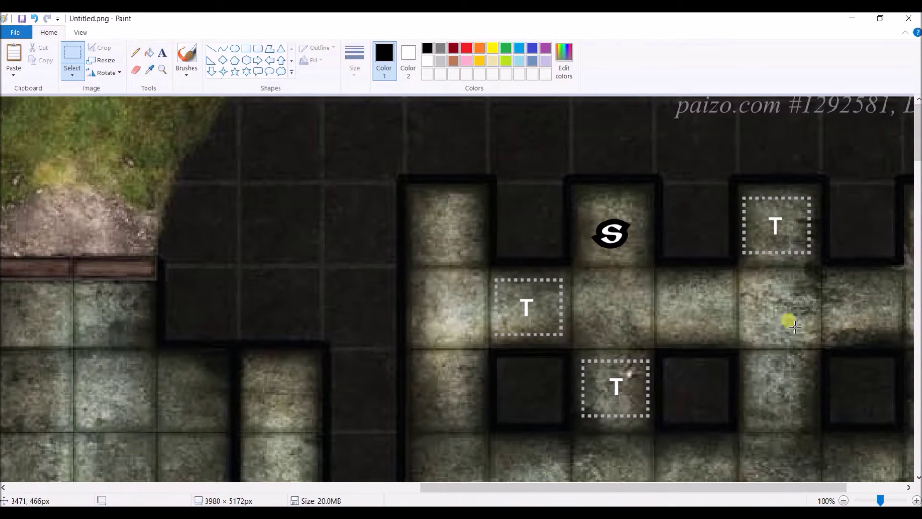
left_click_drag(747, 487, 819, 490)
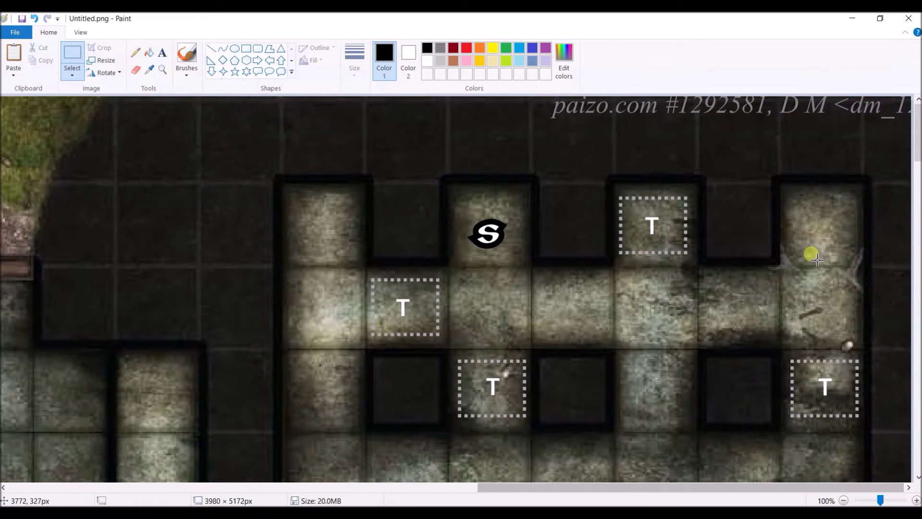
left_click_drag(778, 179, 864, 268)
key("ctrl+c")
key("ctrl+v")
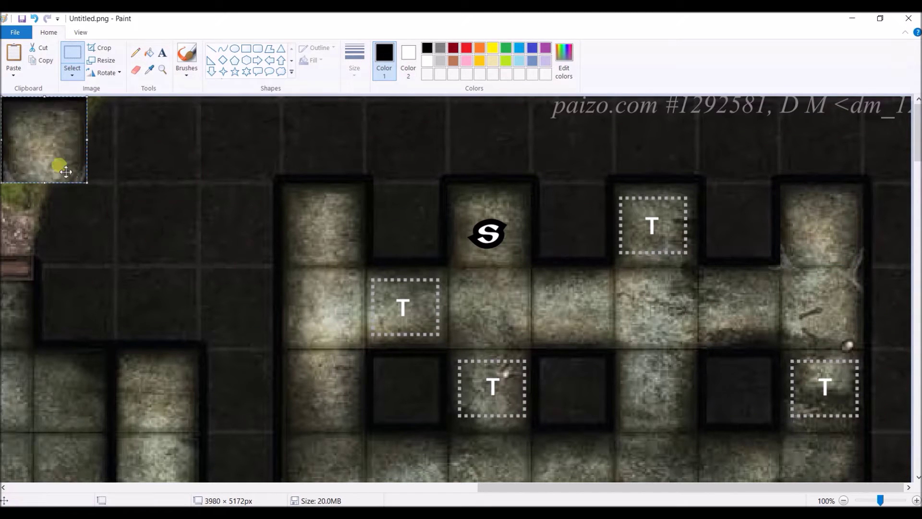
left_click_drag(66, 171, 669, 240)
left_click(627, 329)
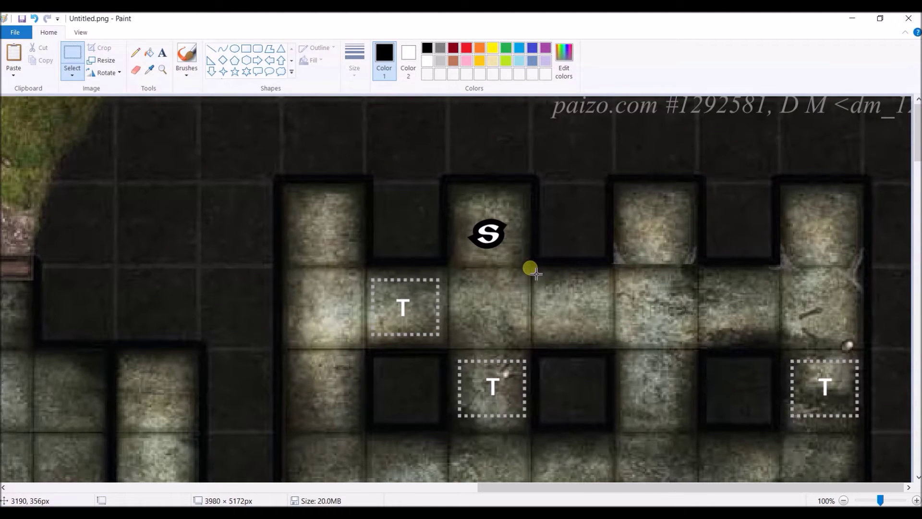
- Copy a clean floor square from the maze's northernmost east-west corridor over the trap marker in that same corridor
left_click_drag(530, 268, 616, 348)
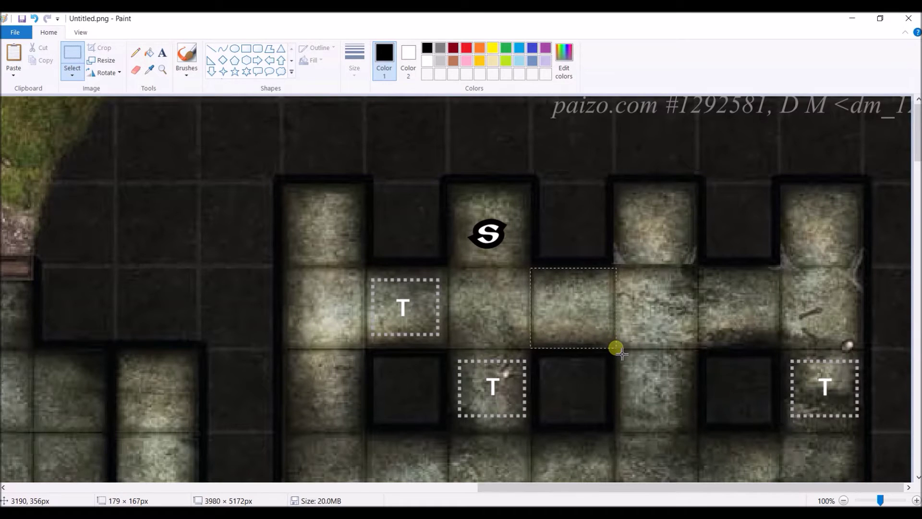
key("ctrl+c")
key("ctrl+v")
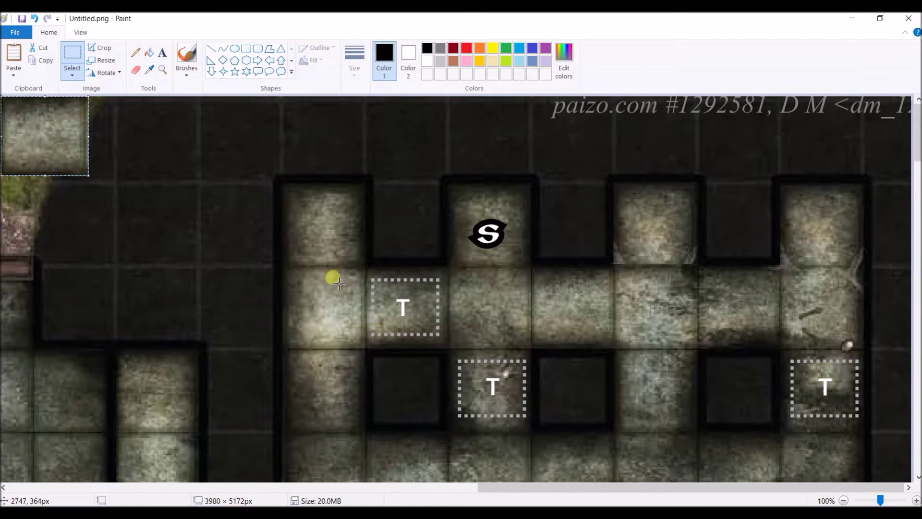
left_click_drag(51, 144, 417, 324)
- Copy the clean 162 × 166 px floor square between the maze's upper pillars over both trap markers in that row
scroll(714, 341, "down", 2)
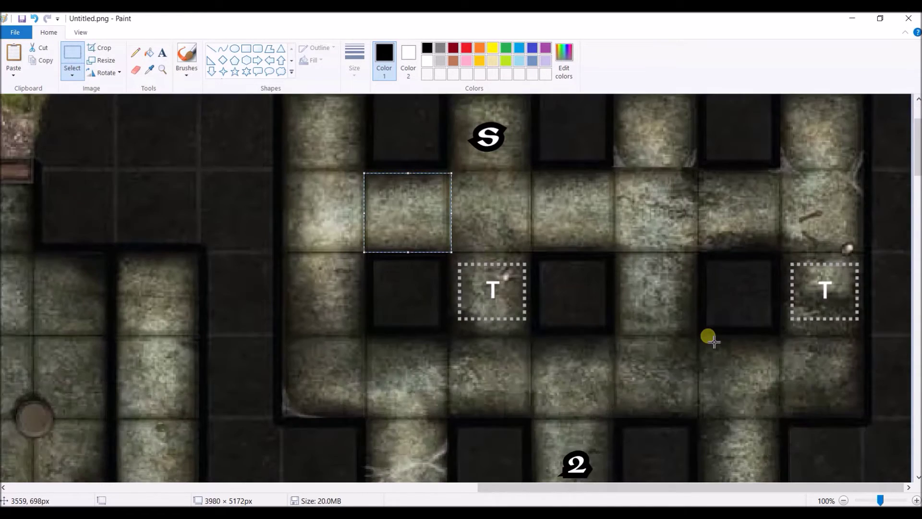
left_click_drag(617, 253, 695, 334)
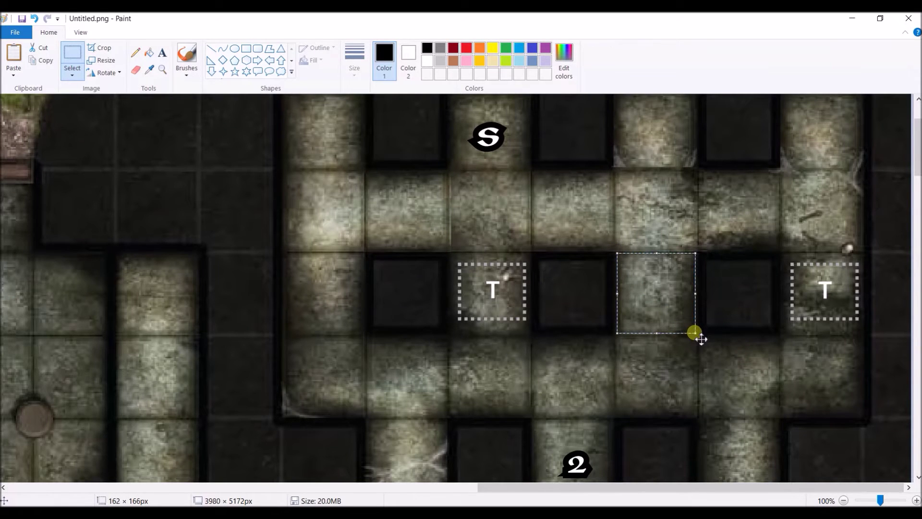
key("ctrl+c")
key("ctrl+v")
left_click_drag(37, 138, 487, 302)
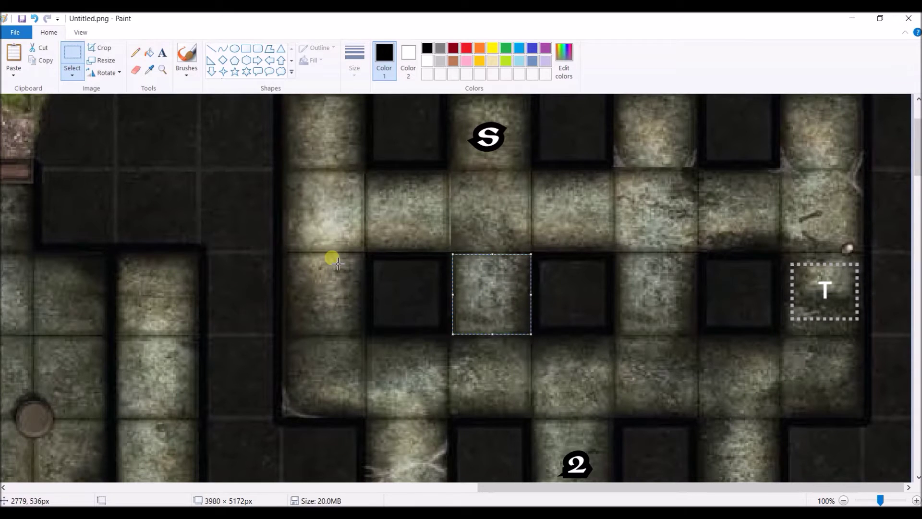
key("ctrl+v")
mouse_move(35, 161)
left_mouse_down()
mouse_move(848, 321)
mouse_move(819, 317)
left_mouse_up()
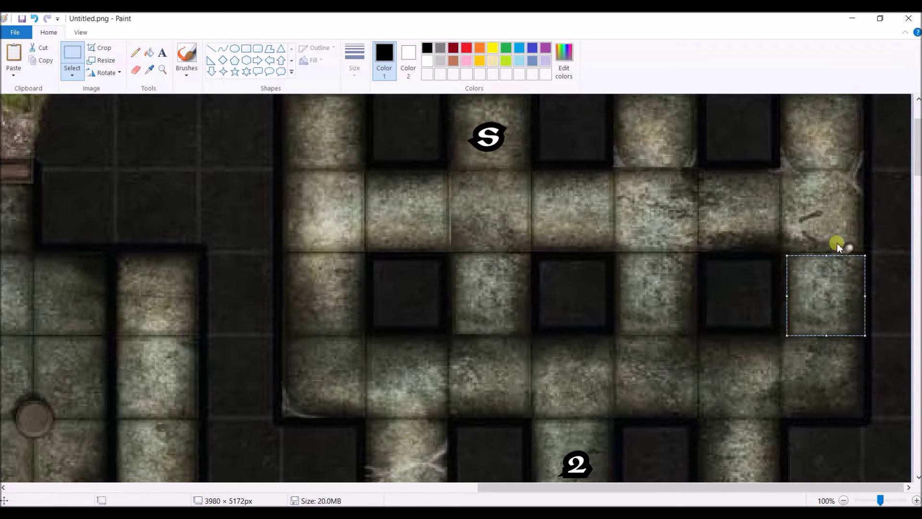
scroll(745, 302, "down", 3)
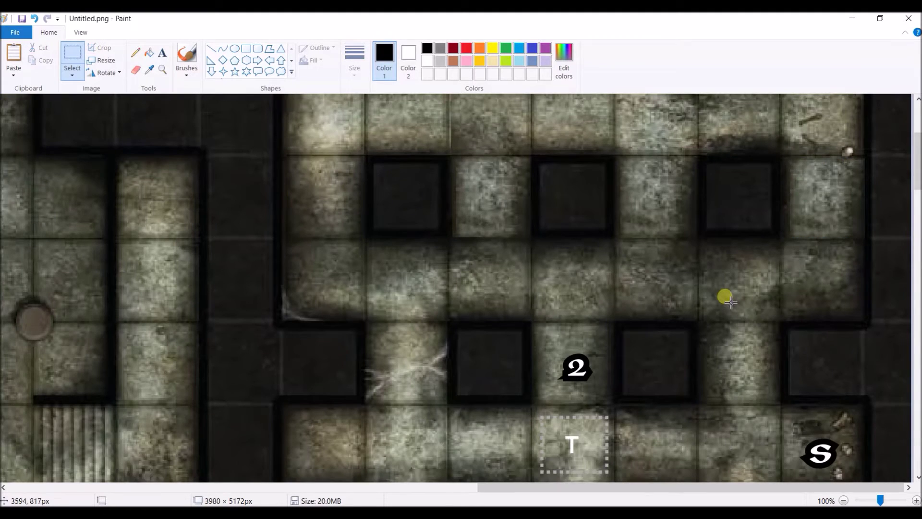
- Copy a clean 165 × 165 px floor square from the corridor south of area 2 over that corridor's trap marker
scroll(730, 302, "down", 3)
scroll(701, 298, "down", 3)
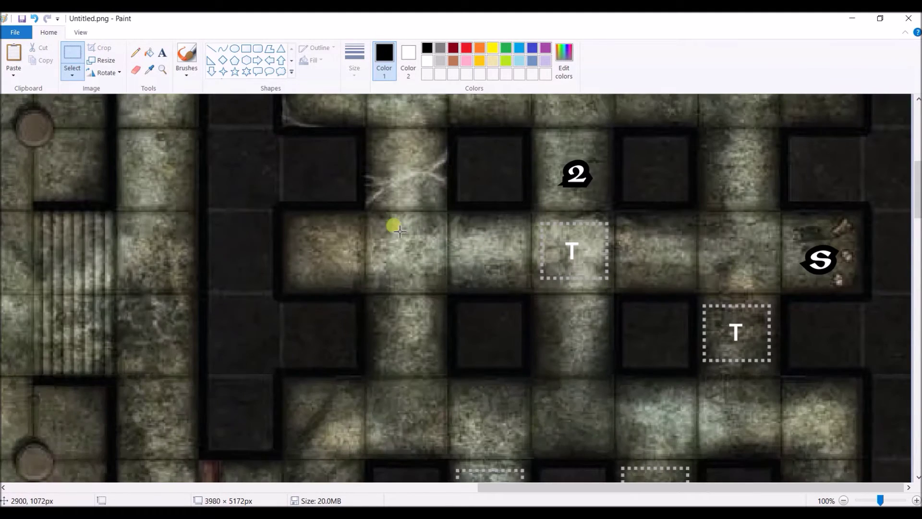
left_click_drag(368, 212, 448, 292)
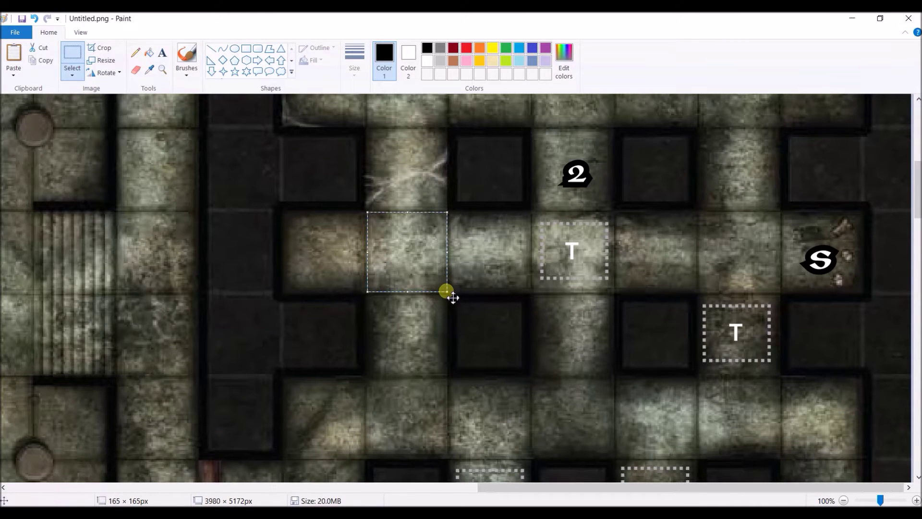
key("ctrl+c")
key("ctrl+v")
mouse_move(56, 140)
left_mouse_down()
mouse_move(572, 241)
mouse_move(581, 265)
left_mouse_up()
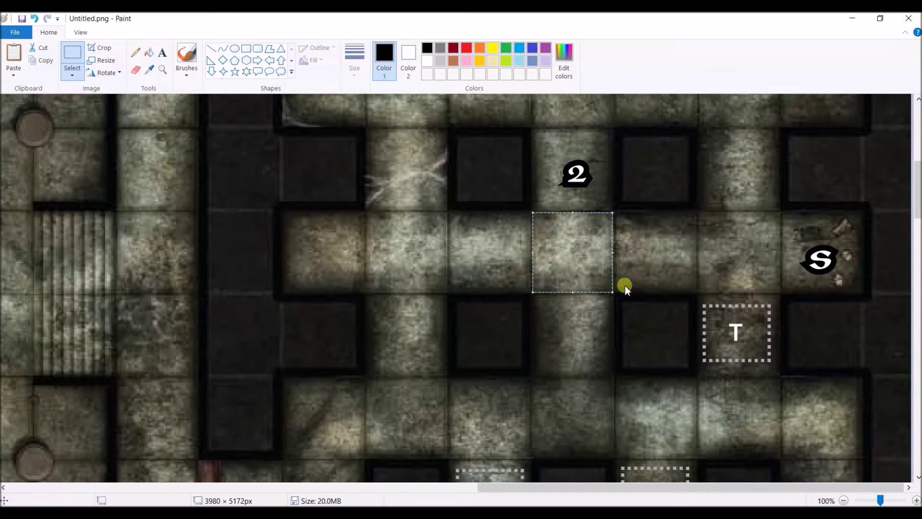
- Copy the cobwebbed southwest corner square of the corridor above area 2 over the trap marker southwest of the eastern S marker
scroll(632, 293, "down", 4)
scroll(633, 291, "up", 2)
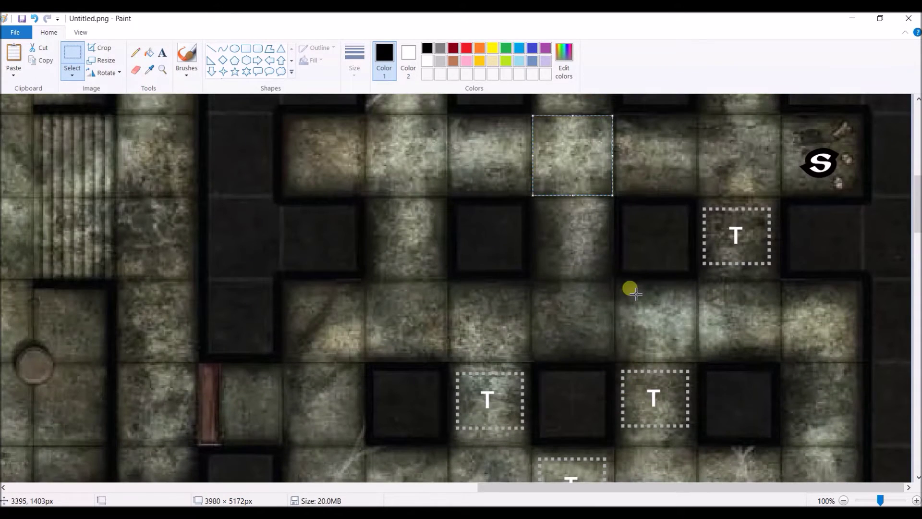
scroll(620, 239, "up", 6)
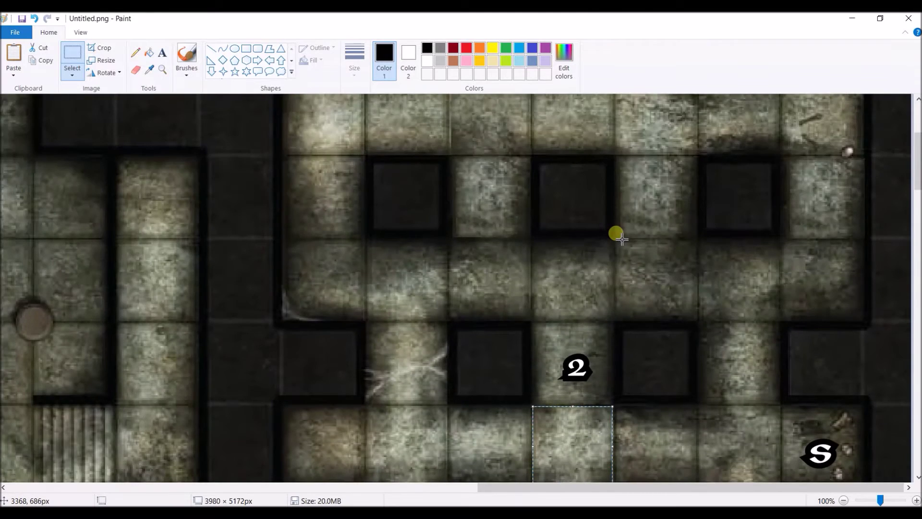
scroll(621, 238, "down", 4)
scroll(622, 239, "up", 2)
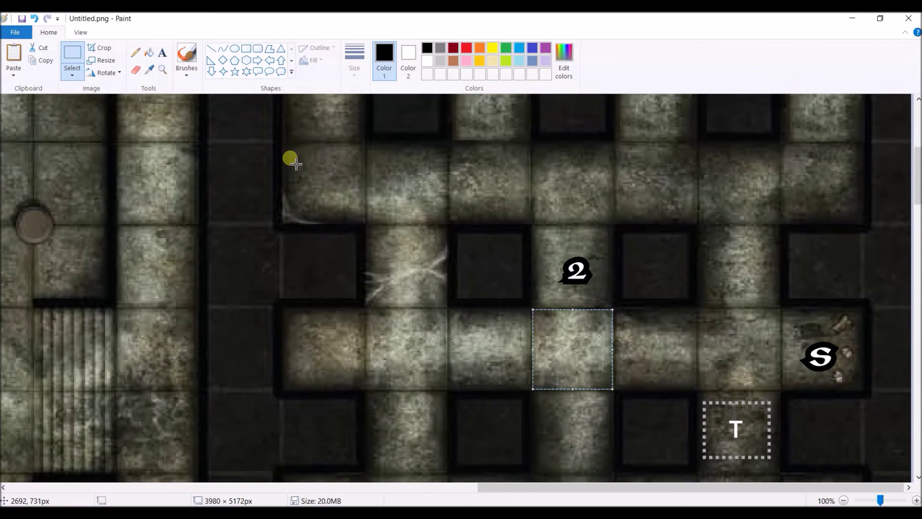
mouse_move(288, 144)
left_mouse_down()
mouse_move(369, 229)
mouse_move(83, 117)
mouse_move(68, 123)
mouse_move(679, 398)
mouse_move(763, 420)
left_mouse_up()
- Copy the clean floor square just west of the lowest trap marker over the three trap markers in the maze's southern section
scroll(762, 418, "down", 5)
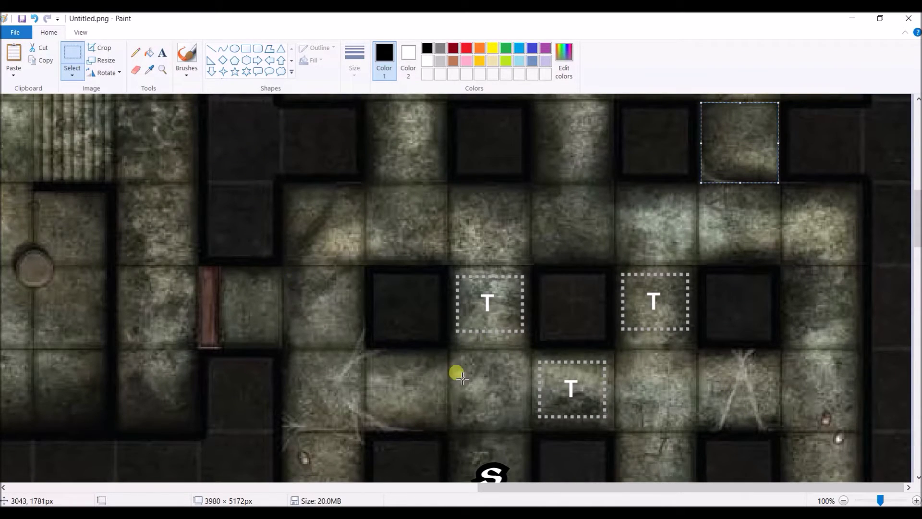
left_click_drag(451, 352, 529, 428)
key("ctrl+c")
key("ctrl+v")
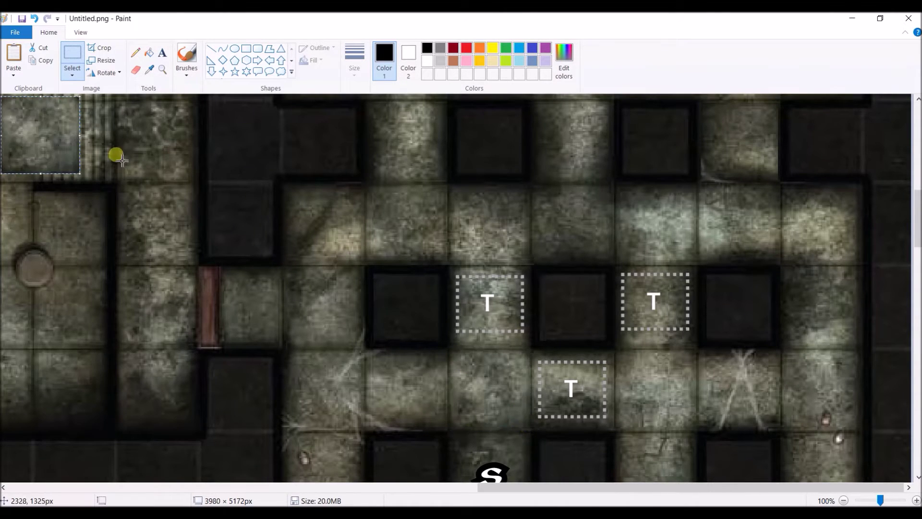
left_click_drag(56, 141, 514, 320)
key("ctrl+v")
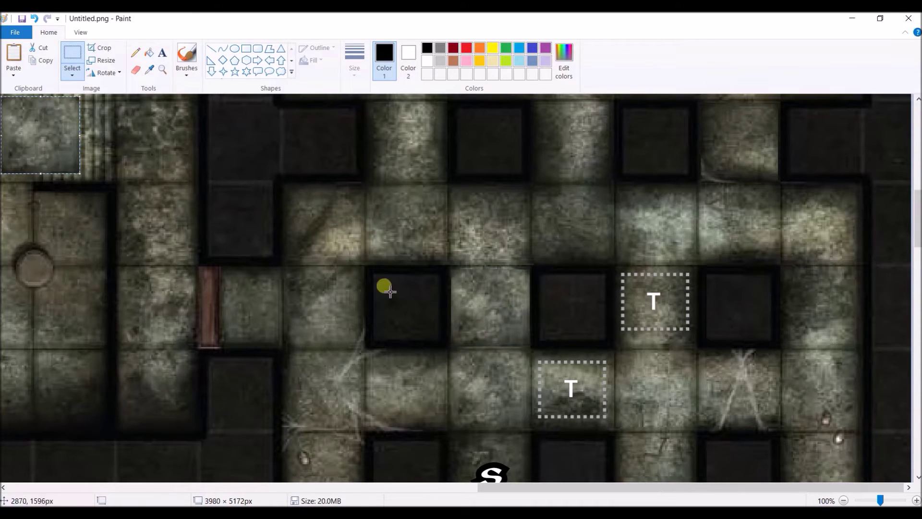
left_click_drag(32, 123, 573, 384)
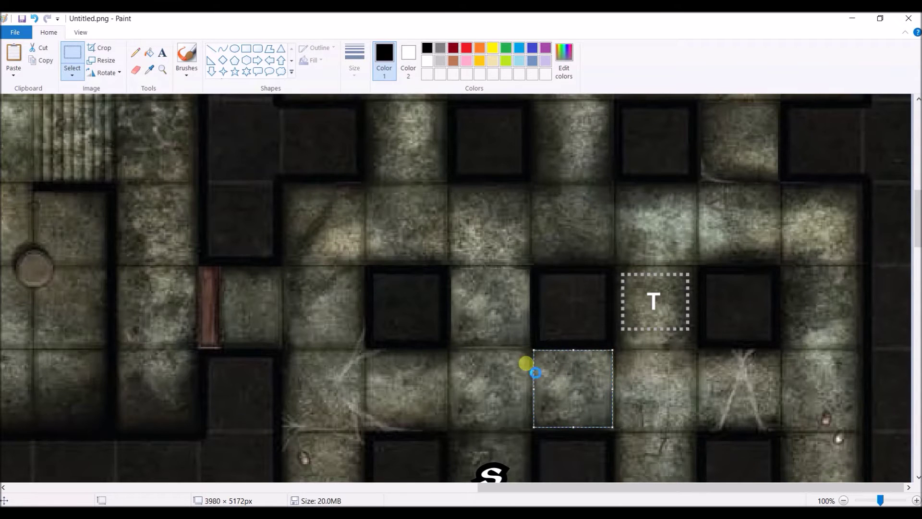
key("ctrl+v")
left_click_drag(27, 144, 644, 315)
- Check the rest of the dungeon map for remaining trap markers
scroll(651, 384, "down", 2)
scroll(644, 375, "down", 2)
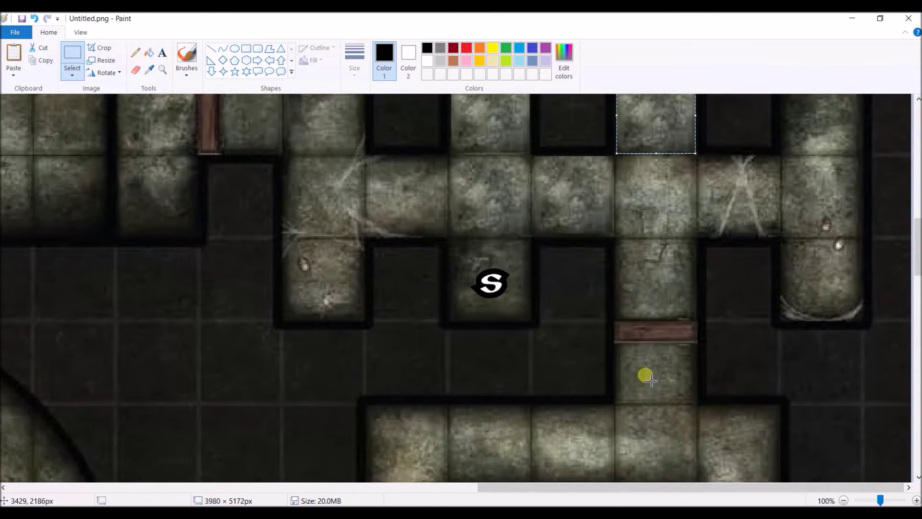
scroll(644, 373, "up", 4)
scroll(644, 373, "down", 1)
scroll(654, 360, "down", 1)
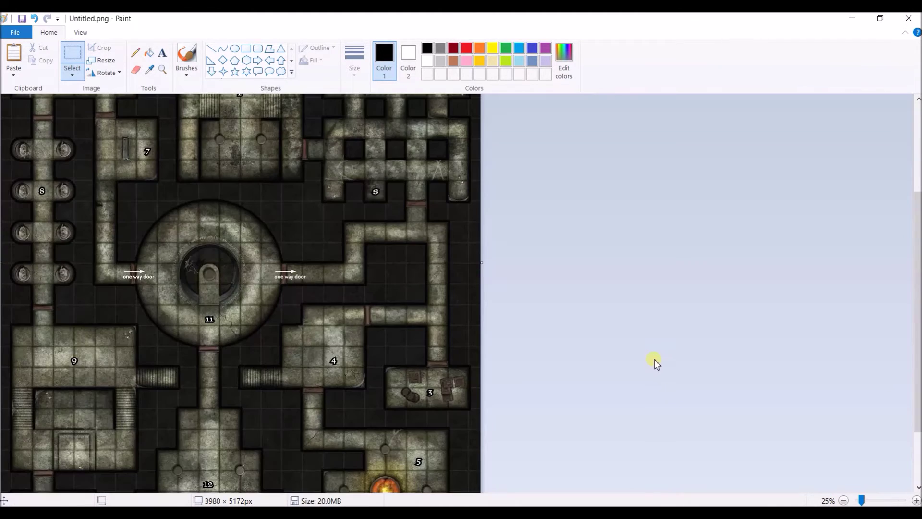
scroll(534, 281, "up", 3)
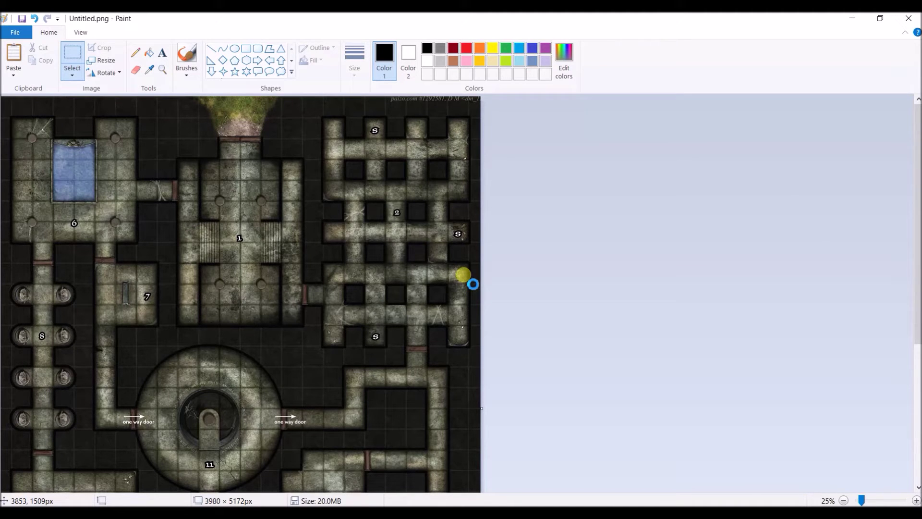
scroll(470, 281, "down", 5)
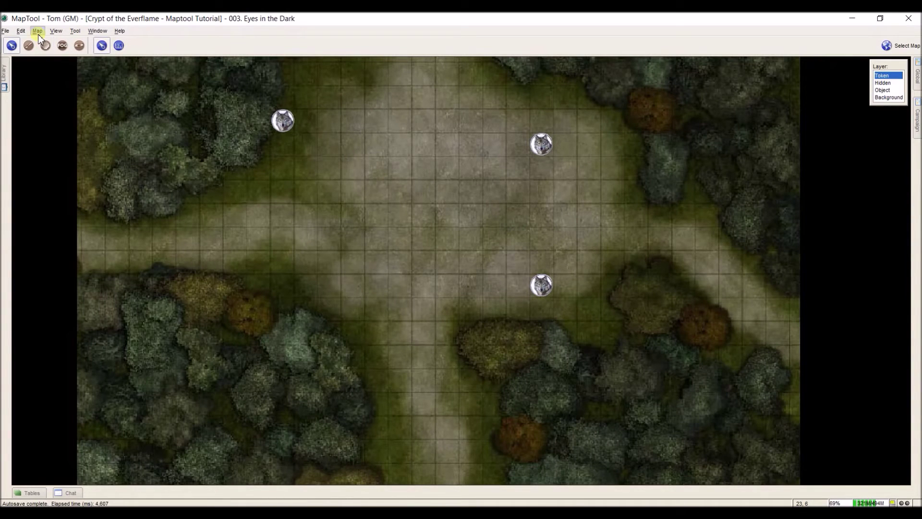
- Switch to MapTool and check the campaign's list of existing maps
left_click(889, 45)
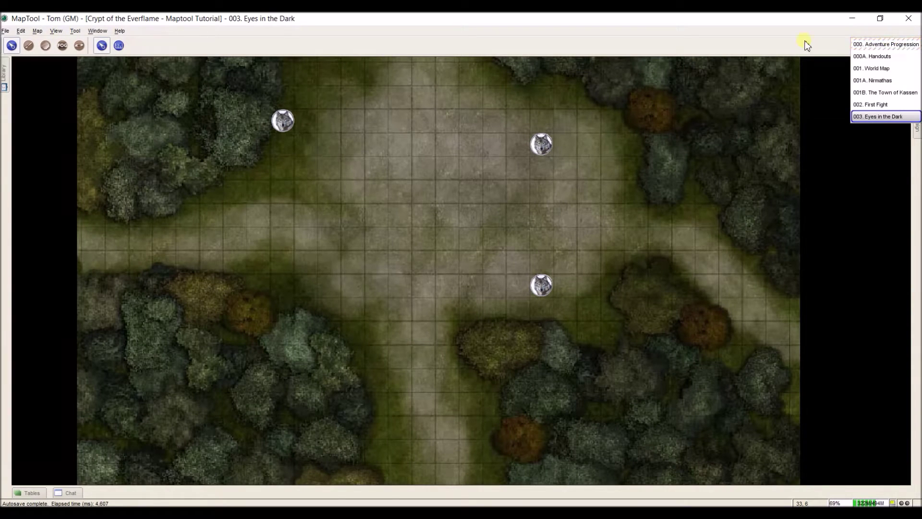
left_click(751, 46)
left_click(898, 45)
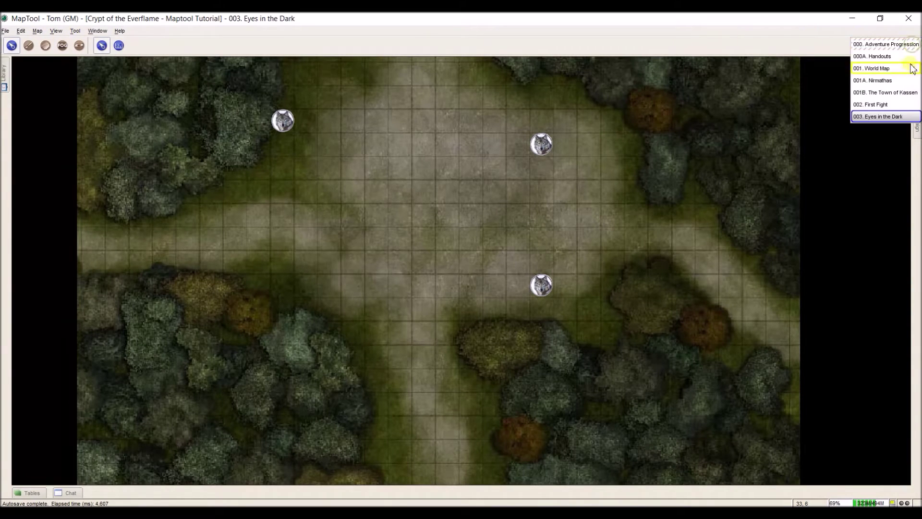
left_click(657, 24)
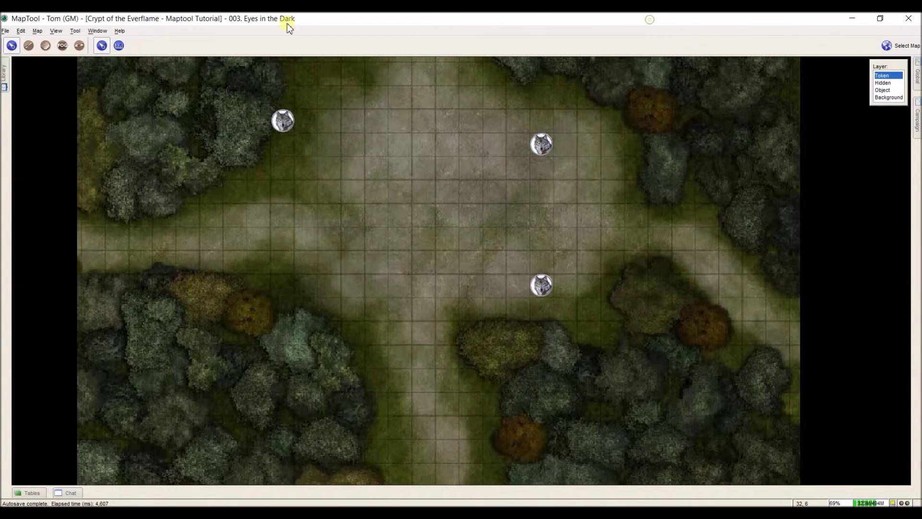
- Start a new map and name it "004. The Upper Level"
left_click(37, 31)
left_click(46, 41)
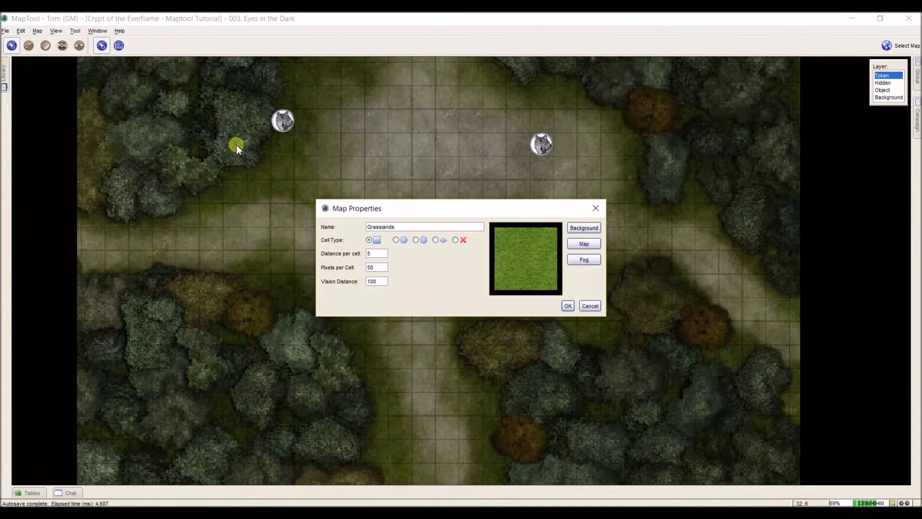
left_click_drag(400, 224, 360, 222)
type("004. The Upper Level")
- Set the new map's background to solid black and create the map
left_click(594, 241)
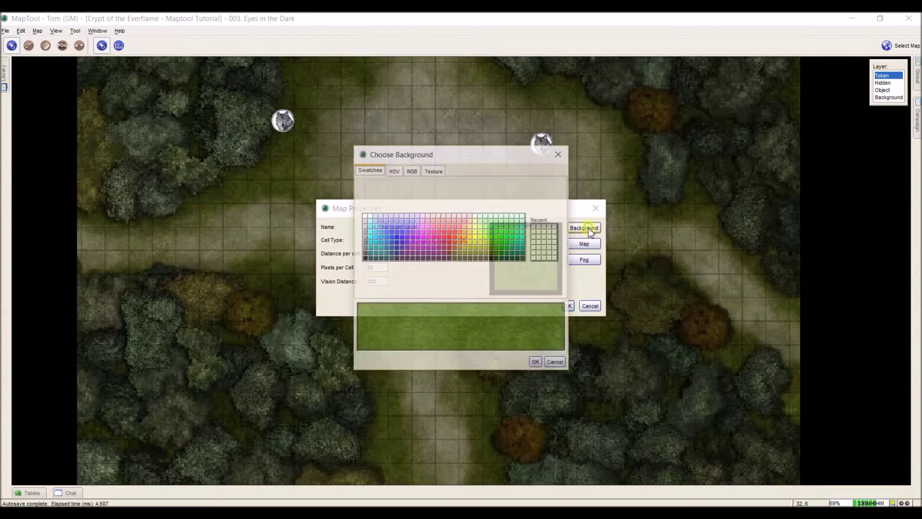
left_click(364, 258)
left_click(537, 363)
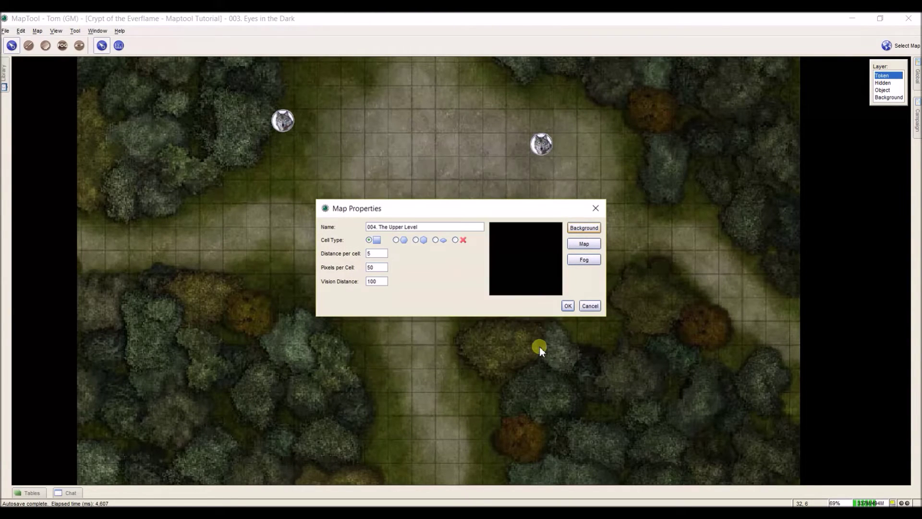
left_click(567, 305)
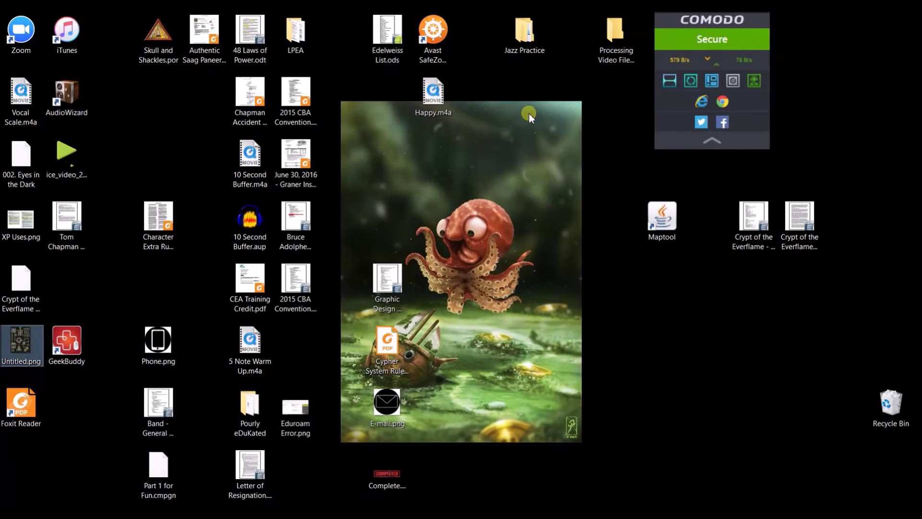
- Bring the cleaned Untitled.png dungeon image from the desktop onto the background layer of the new MapTool map
left_click_drag(21, 342, 724, 336)
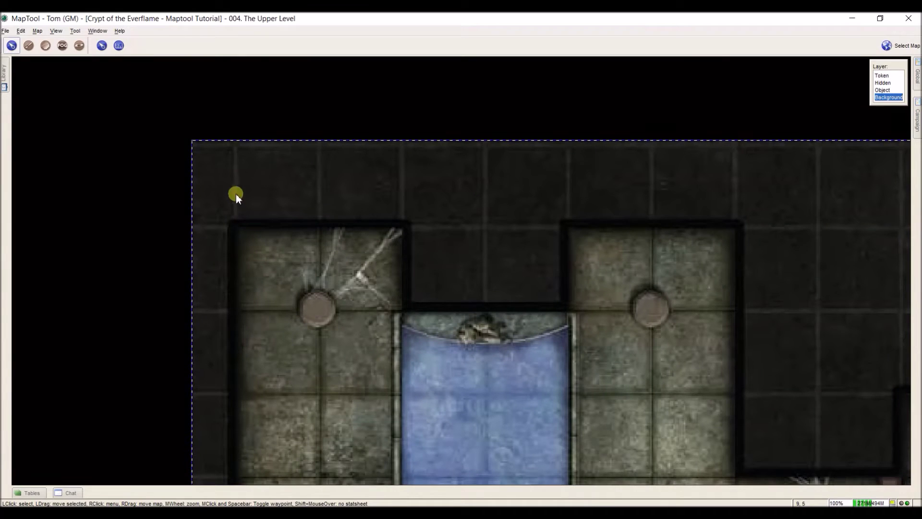
left_click_drag(198, 151, 15, 68)
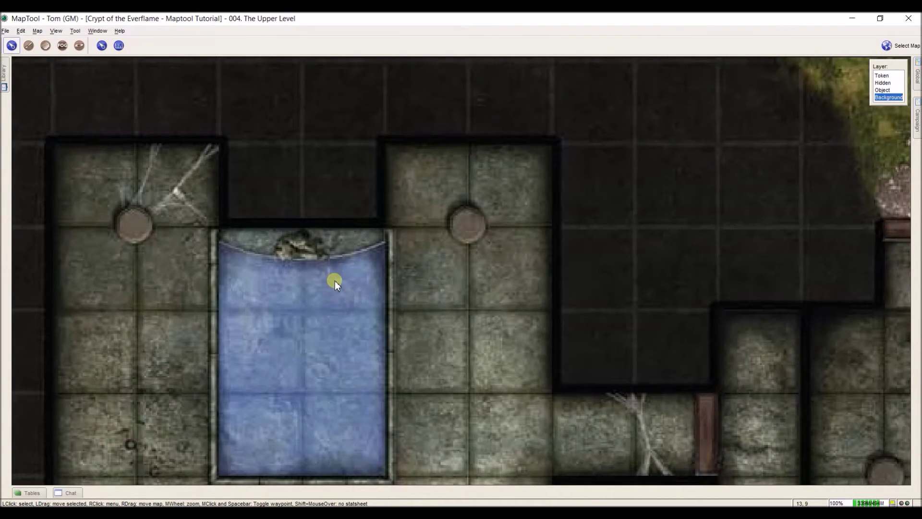
- Examine the imported dungeon image on the map, both at full extent and closer around the maze
scroll(335, 280, "down", 6)
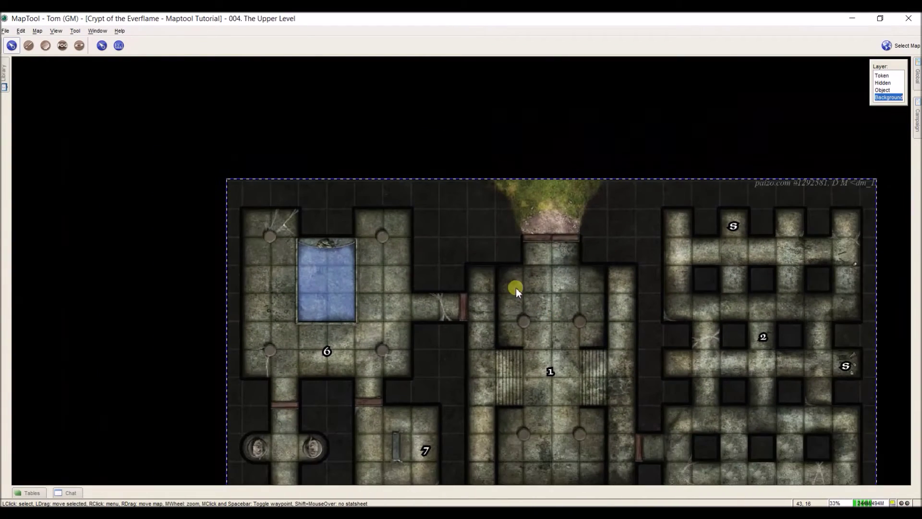
left_click_drag(664, 353, 522, 274)
left_click_drag(574, 301, 550, 260)
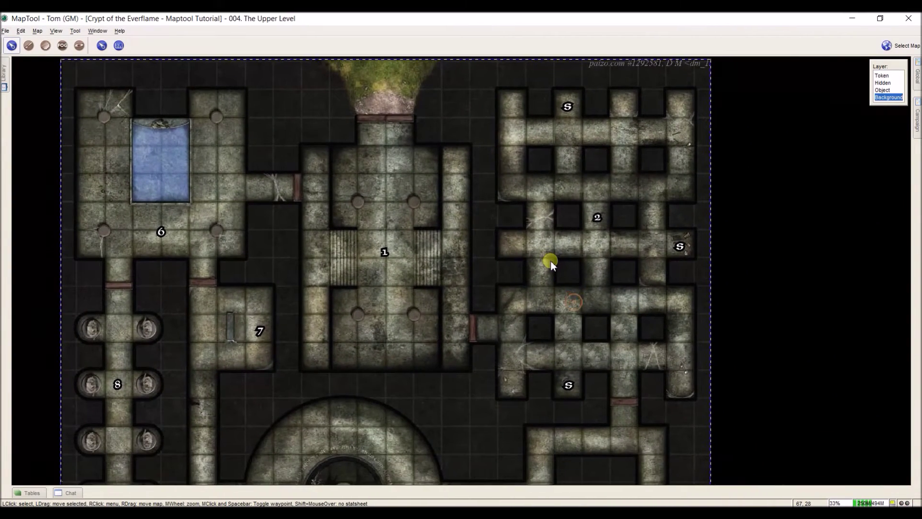
scroll(550, 260, "down", 4)
scroll(576, 336, "down", 1)
scroll(702, 350, "down", 2)
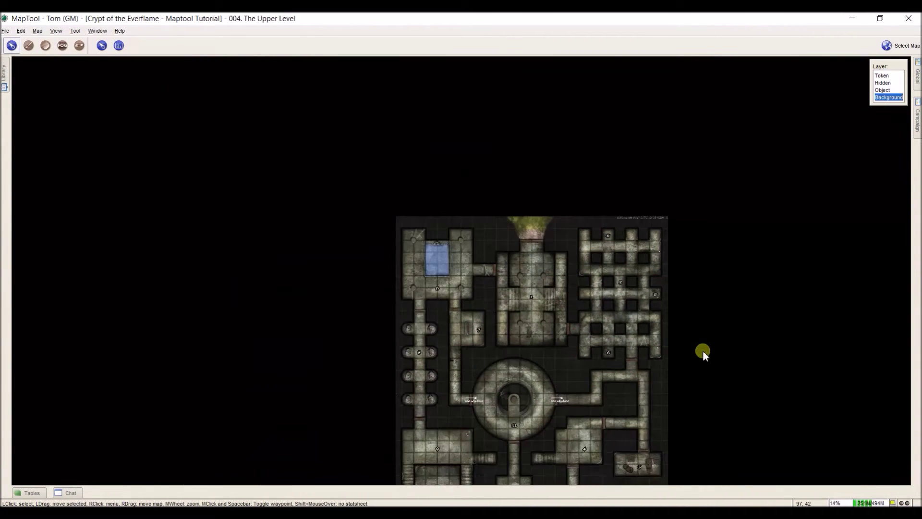
left_click_drag(702, 350, 554, 243)
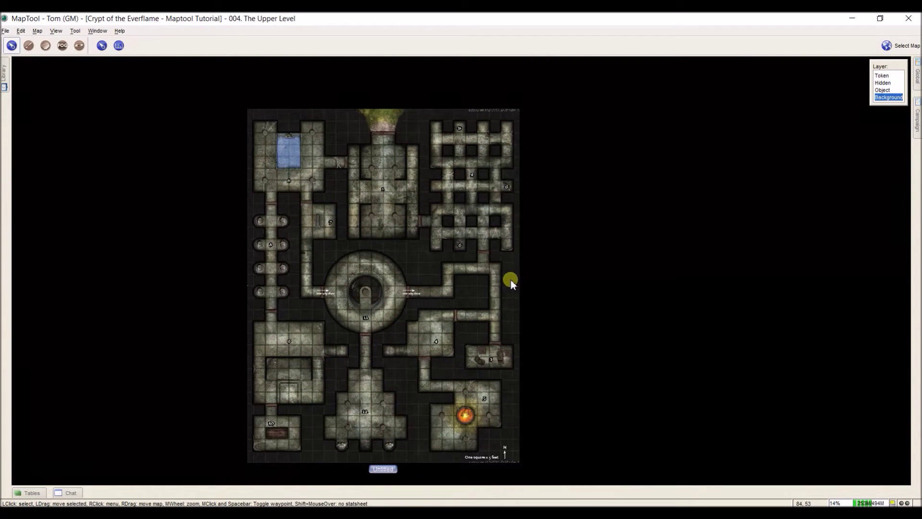
scroll(511, 280, "up", 2)
left_click_drag(474, 233, 542, 280)
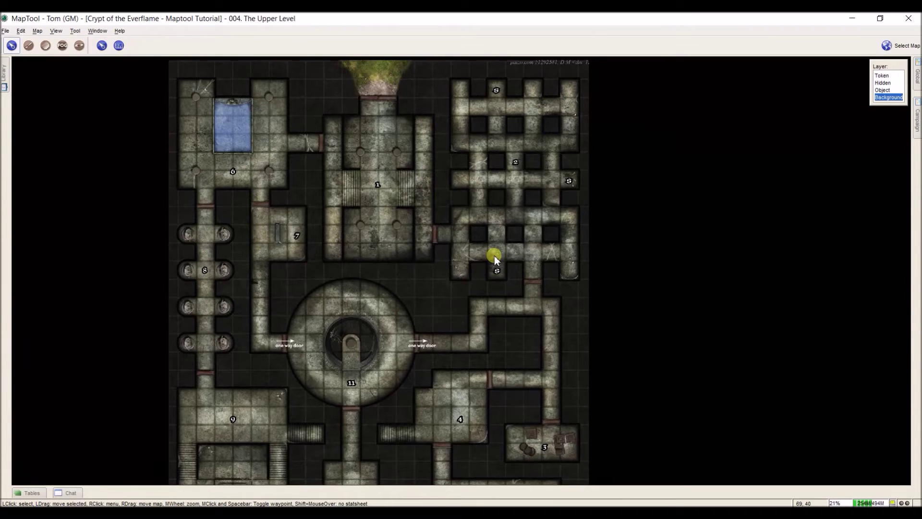
left_click_drag(494, 256, 515, 304)
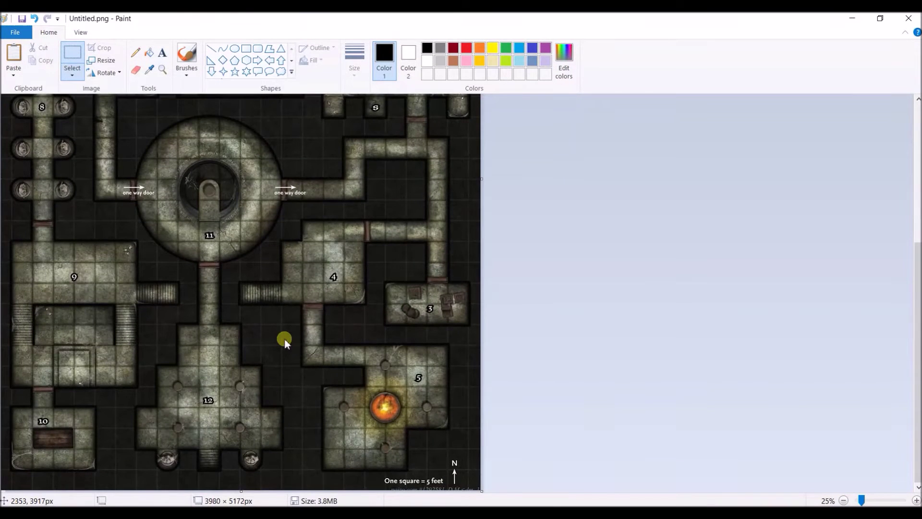
- Switch to Paint and undo the edits back to the repositioned dungeon map before any trap marker was covered
scroll(272, 322, "down", 1)
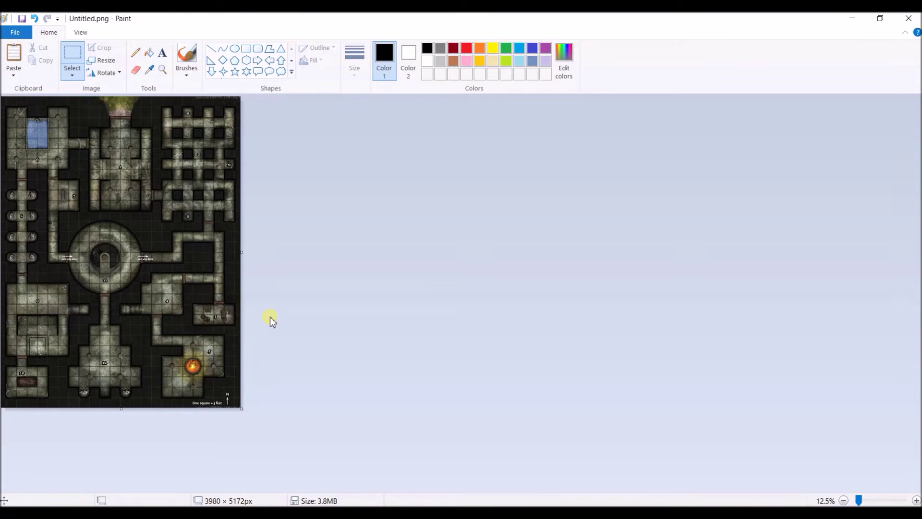
key("ctrl+z")
key("ctrl+z")
key("ctrl+z")
key("ctrl+z")
key("ctrl+z")
key("ctrl+z")
key("ctrl+z")
key("ctrl+z")
key("ctrl+z")
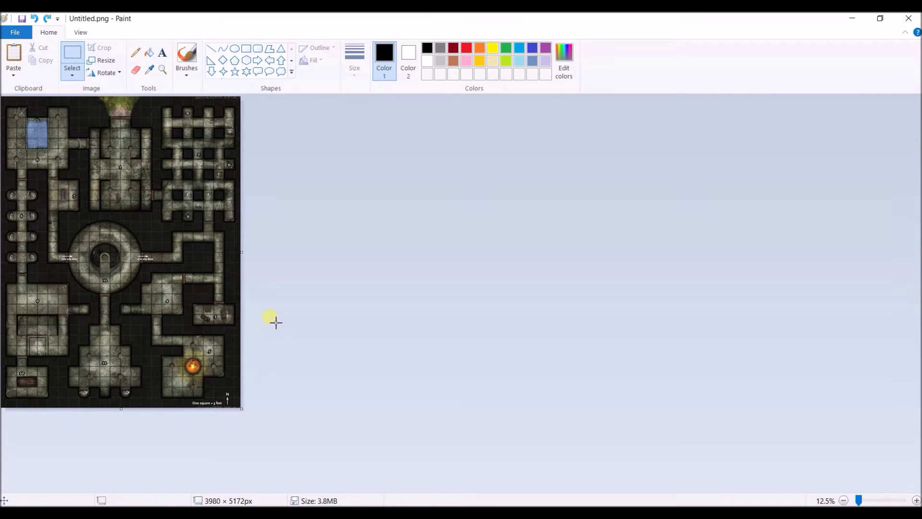
key("ctrl+z")
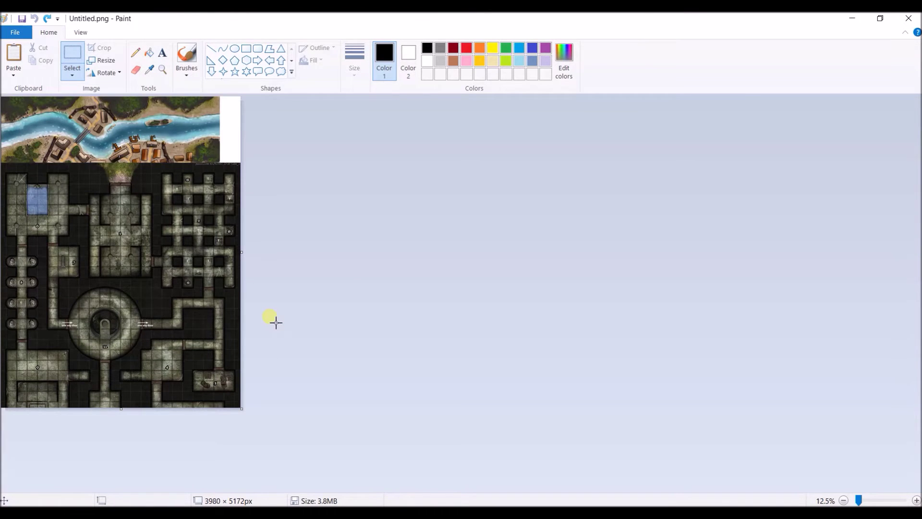
key("ctrl+y")
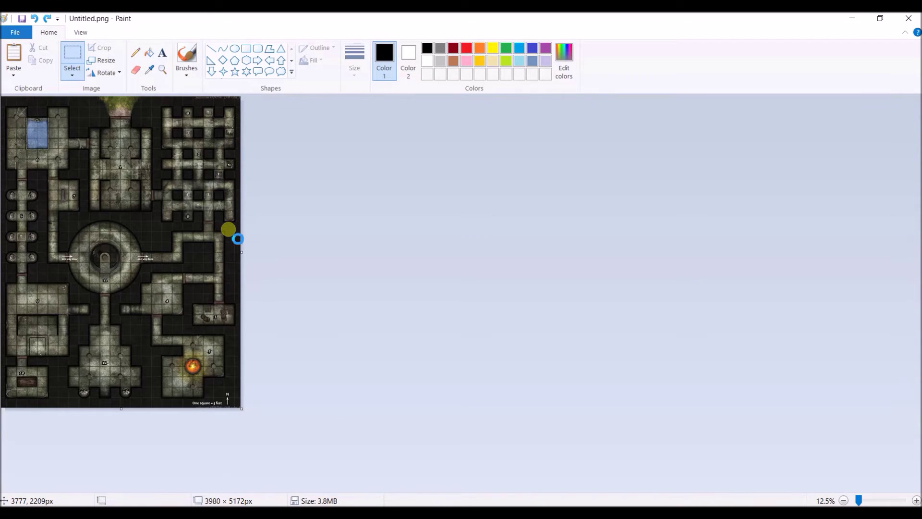
- Switch back to the "004. The Upper Level" map in MapTool
key("super+d")
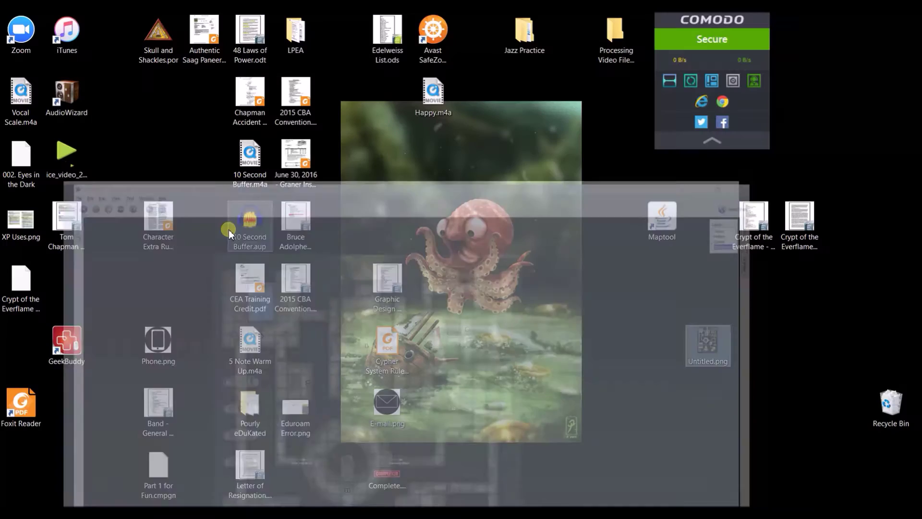
mouse_move(707, 347)
left_mouse_down()
mouse_move(670, 348)
mouse_move(215, 503)
mouse_move(774, 258)
left_mouse_up()
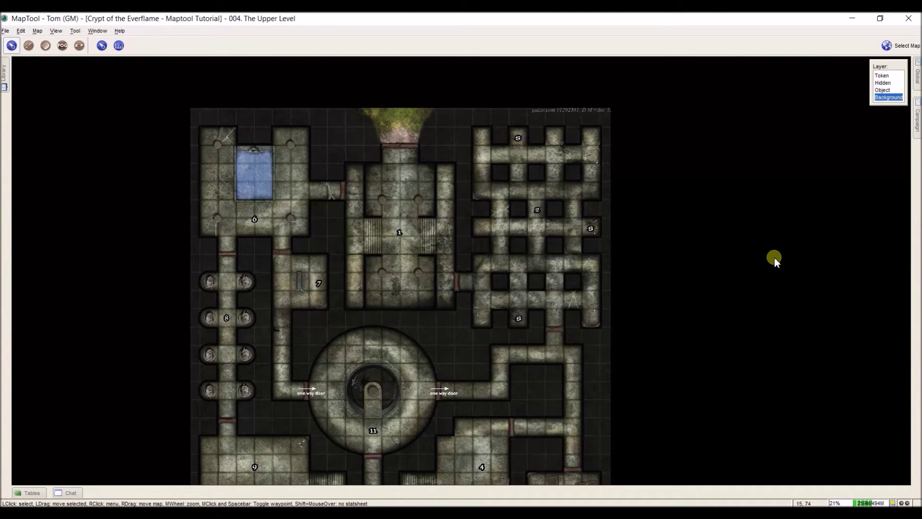
- Show the grid over the dungeon image and start adjusting the map's grid
left_click_drag(779, 261, 729, 140)
scroll(463, 245, "up", 5)
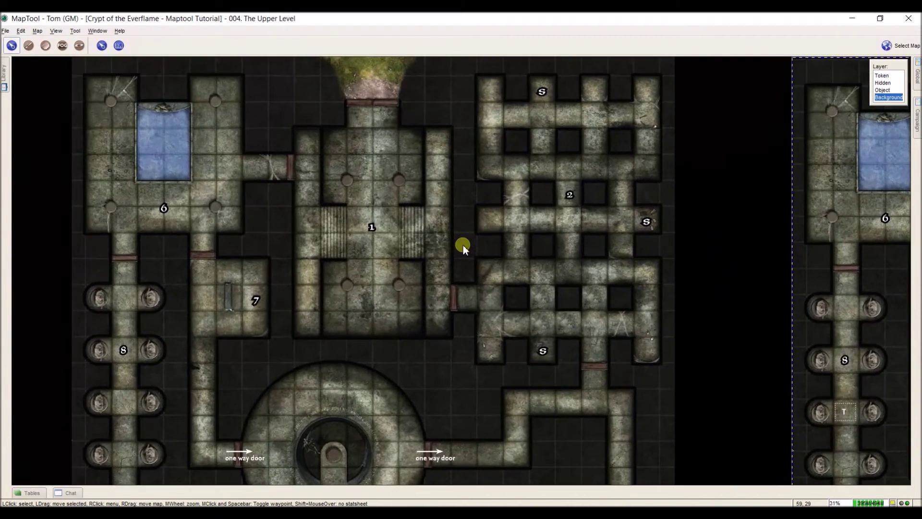
left_click_drag(442, 258, 589, 352)
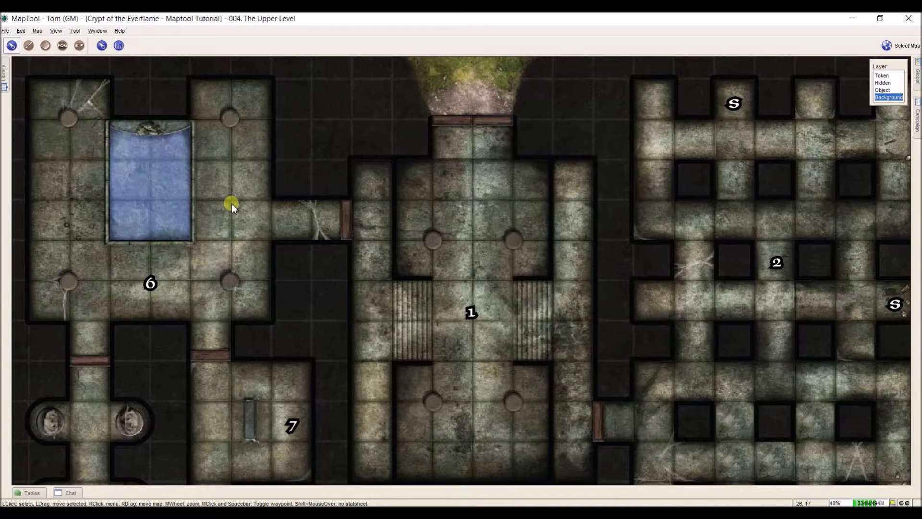
key("ctrl+g")
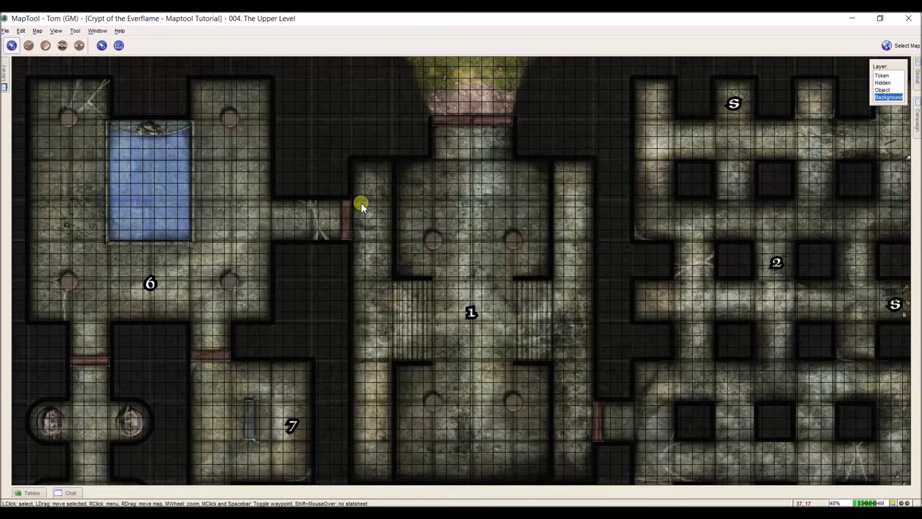
key("ctrl+shift+a")
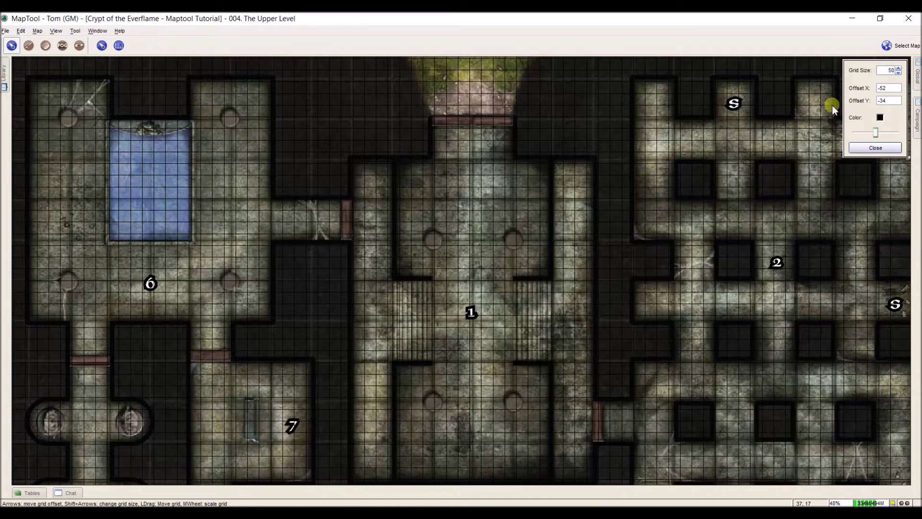
- Enlarge the map's grid to a size of 171 to approximate the squares drawn on the dungeon image
left_click(875, 88)
left_click(886, 70)
left_click_drag(877, 130, 874, 134)
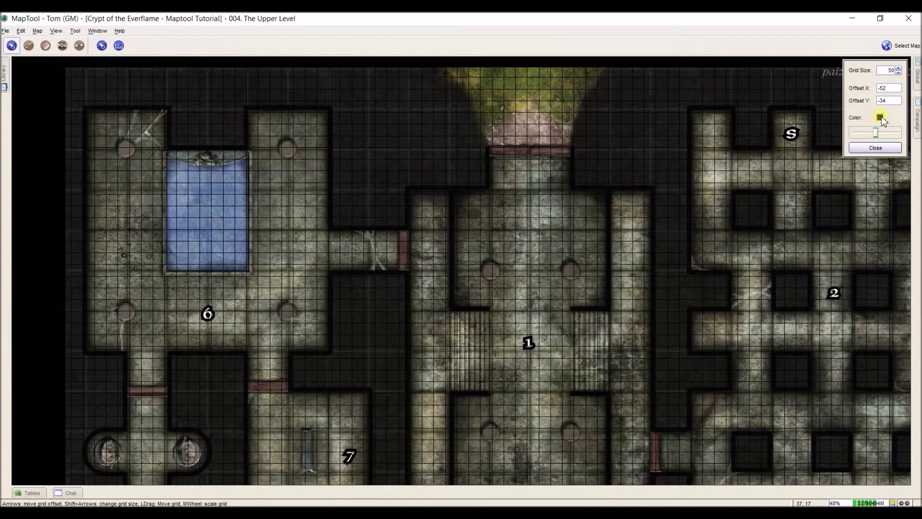
left_click_drag(603, 192, 605, 168)
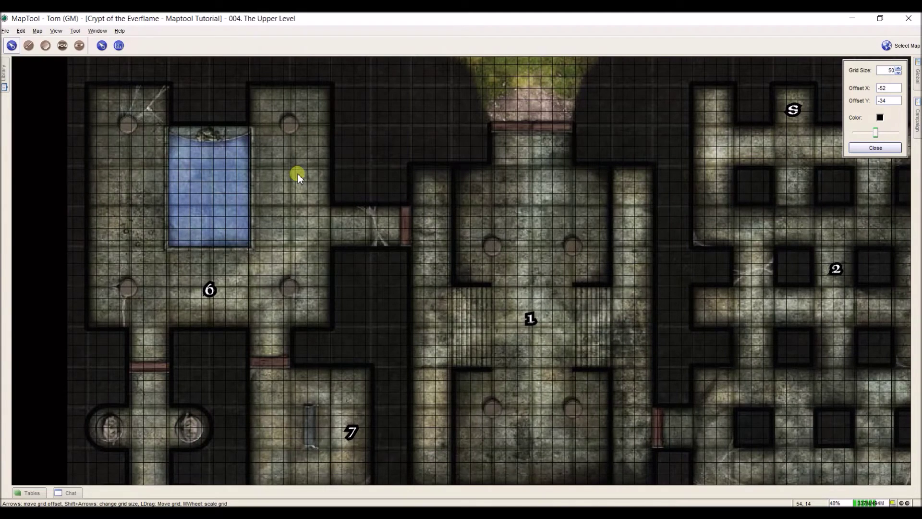
left_click_drag(297, 174, 295, 264)
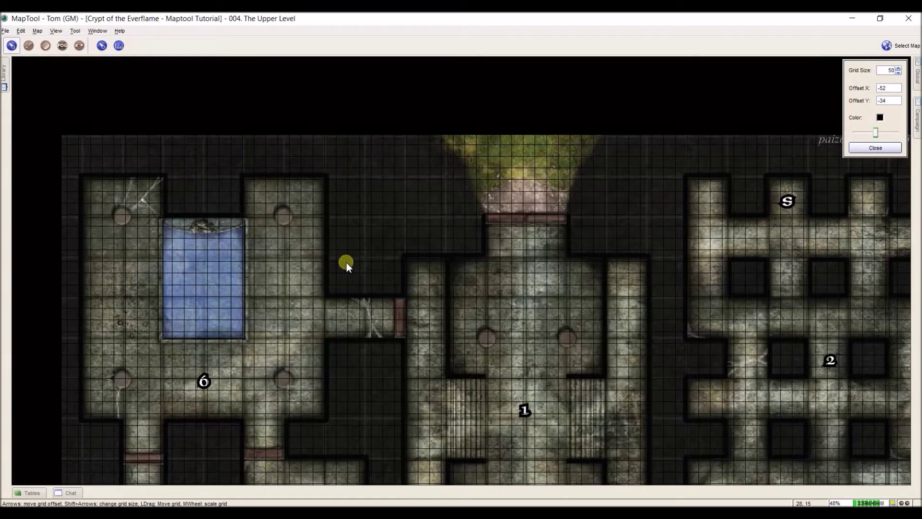
left_click_drag(347, 262, 330, 222)
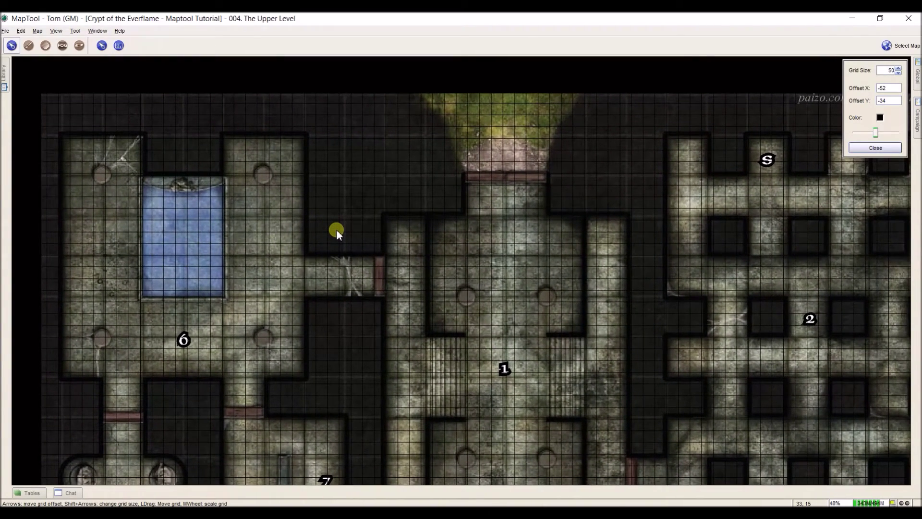
scroll(337, 229, "up", 3)
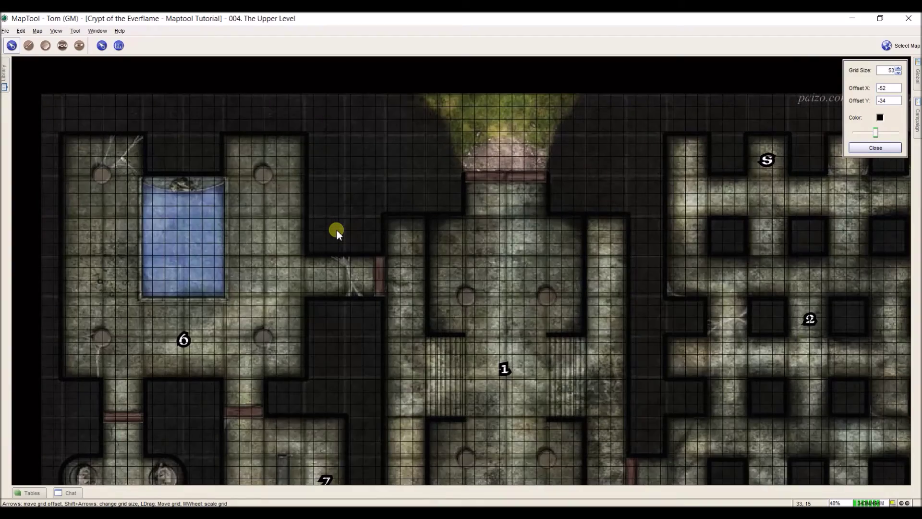
scroll(336, 230, "up", 8)
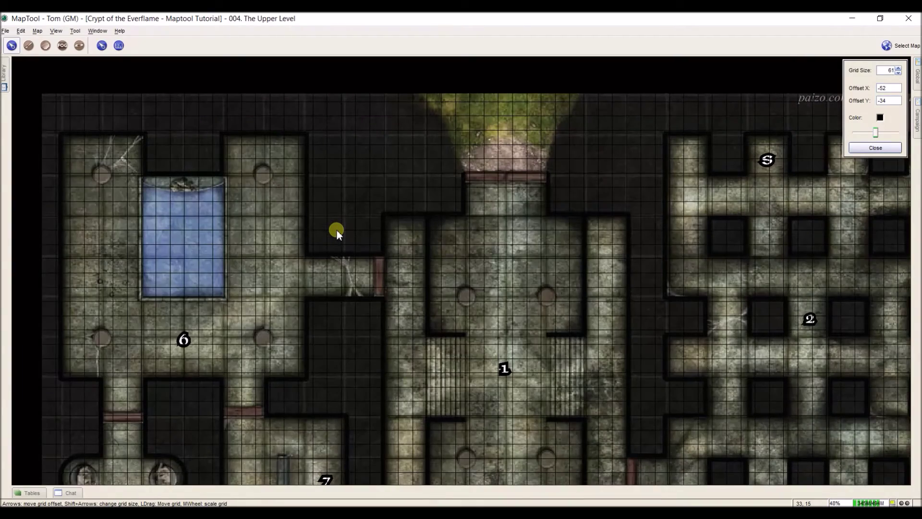
scroll(336, 230, "up", 2)
scroll(336, 229, "up", 9)
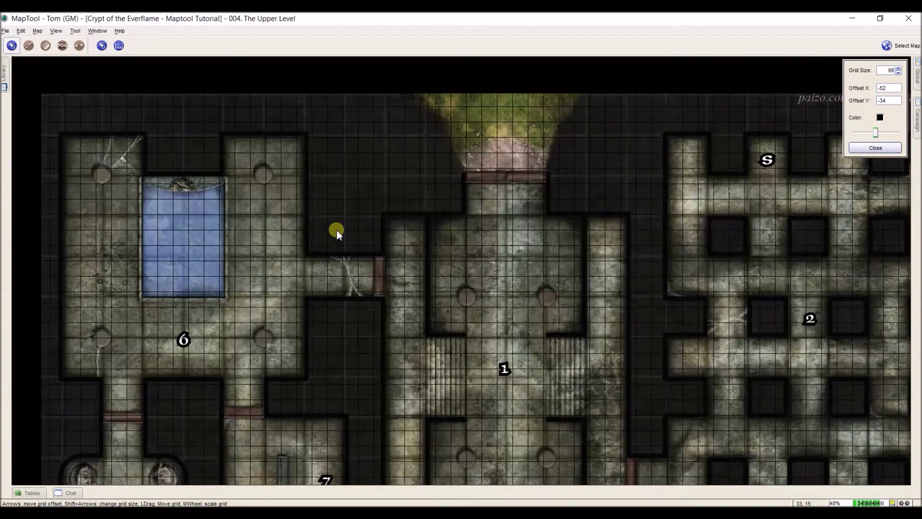
scroll(336, 230, "up", 20)
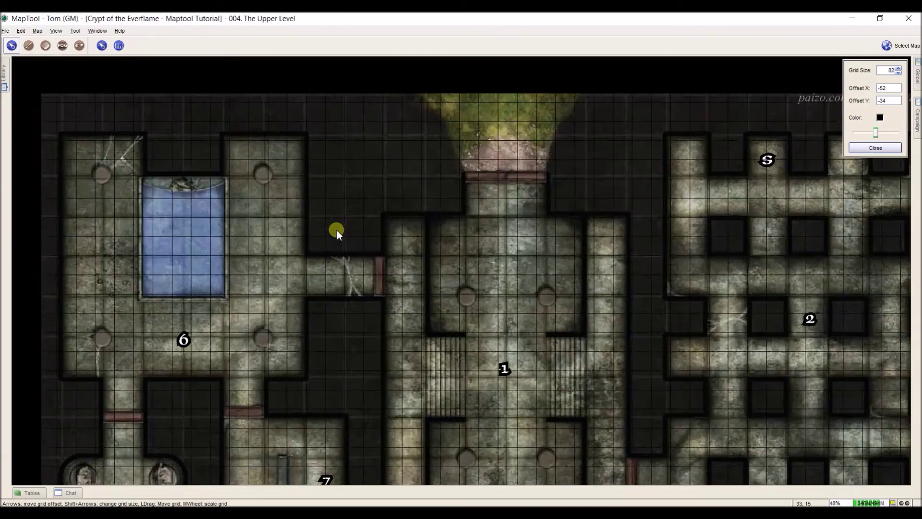
scroll(337, 244, "up", 20)
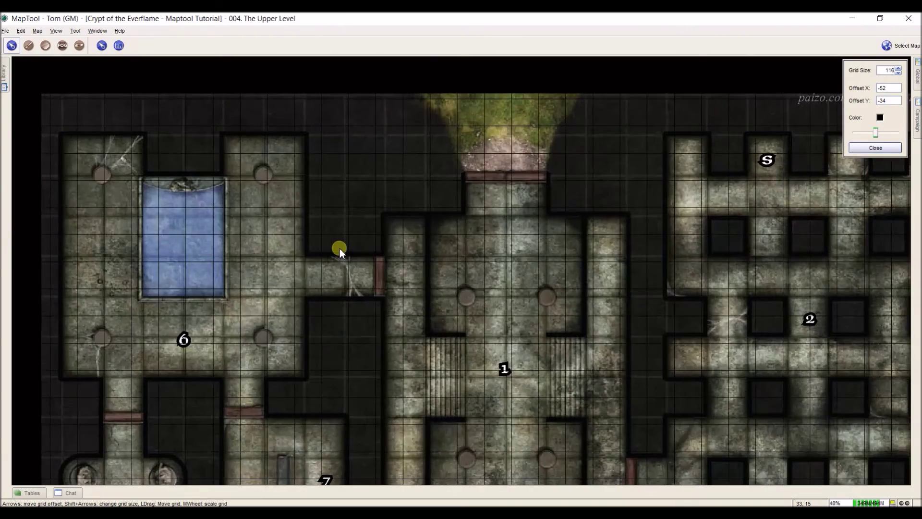
scroll(339, 248, "up", 20)
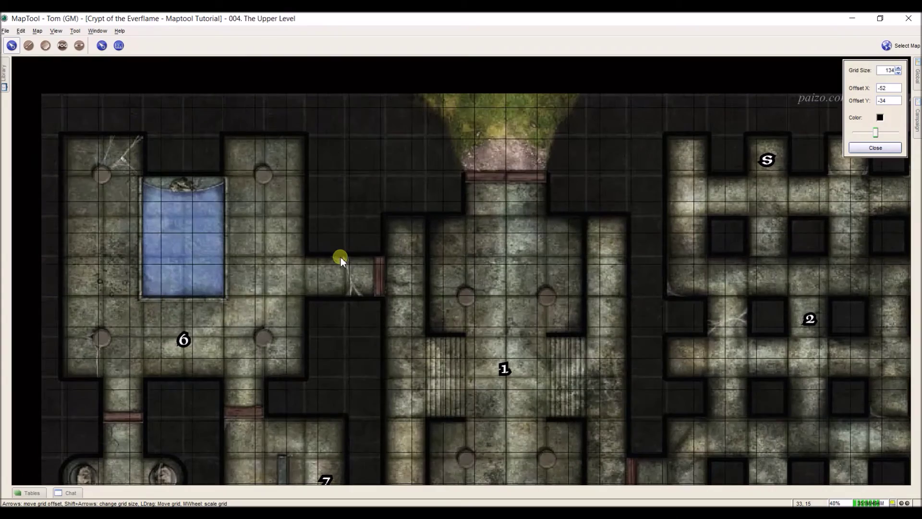
scroll(344, 275, "up", 20)
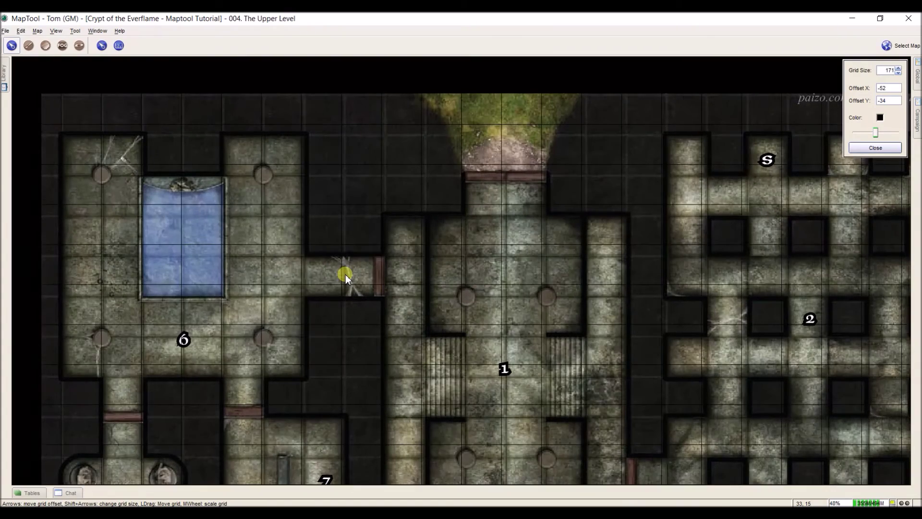
- Align the grid with the dungeon image's squares, using grid size 172, X offset -49 and Y offset -164
left_click_drag(345, 275, 457, 325)
scroll(336, 275, "down", 5)
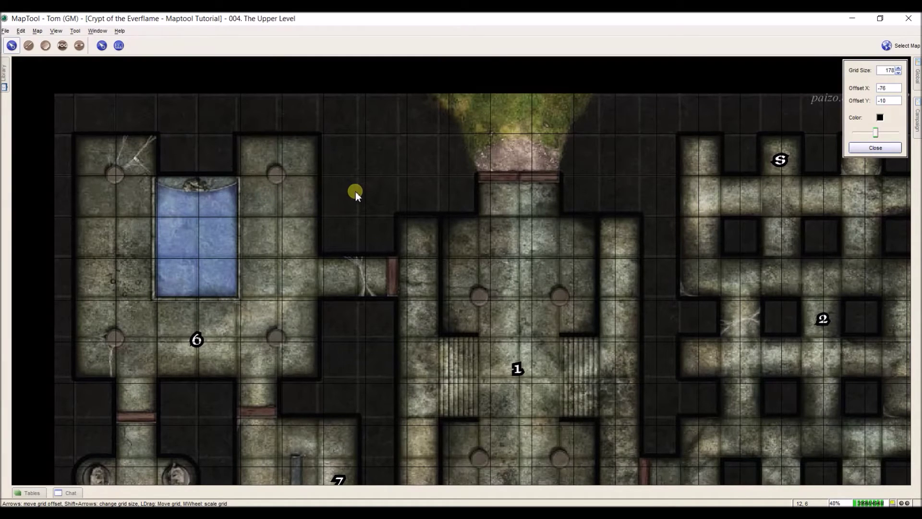
scroll(309, 193, "down", 6)
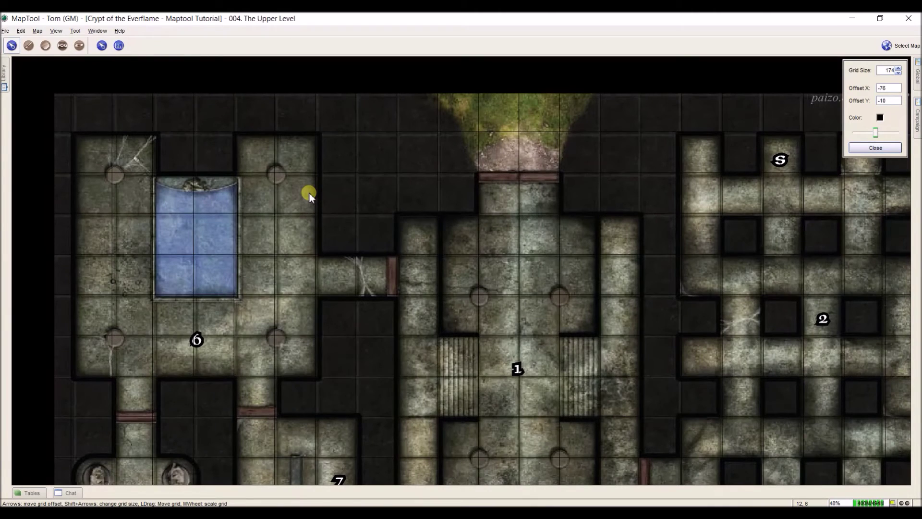
left_click_drag(308, 197, 315, 200)
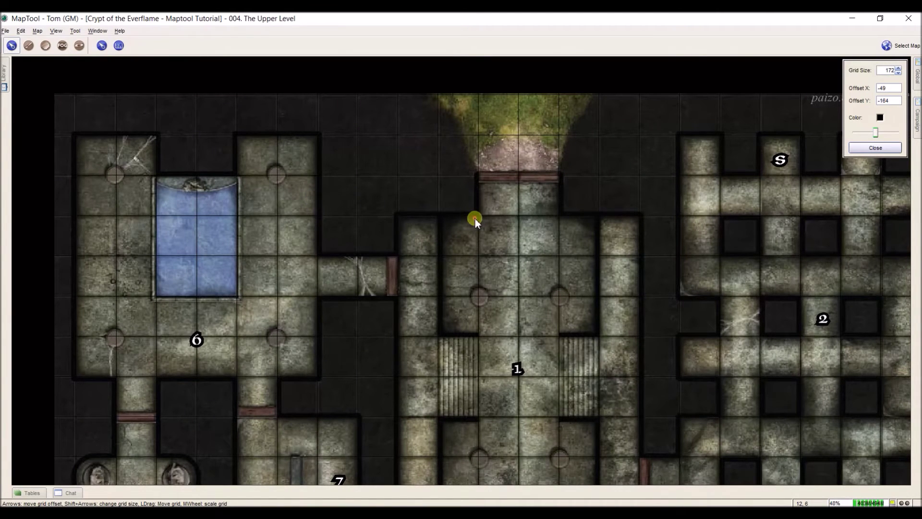
- Check the grid alignment down to the southern rooms and finish the grid adjustment
left_click_drag(475, 218, 412, 55)
left_click_drag(416, 206, 412, 155)
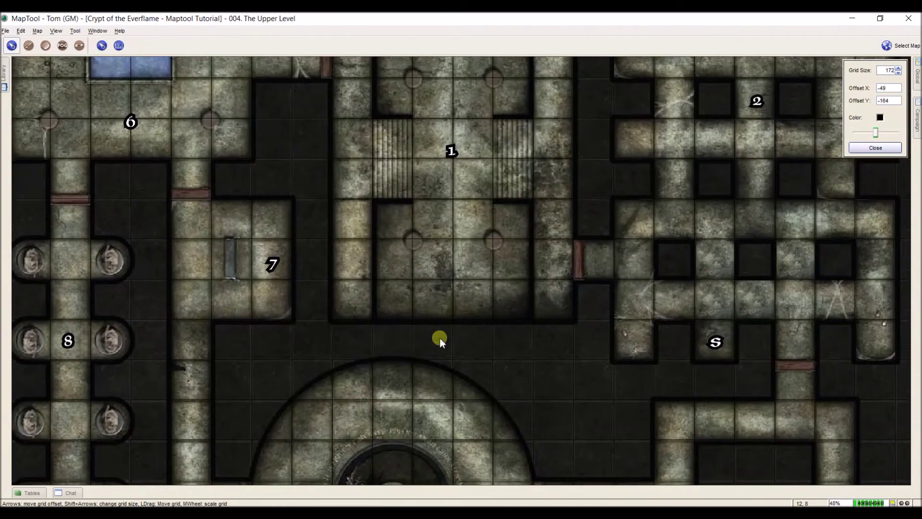
left_click_drag(446, 375, 428, 214)
left_click_drag(461, 293, 475, 144)
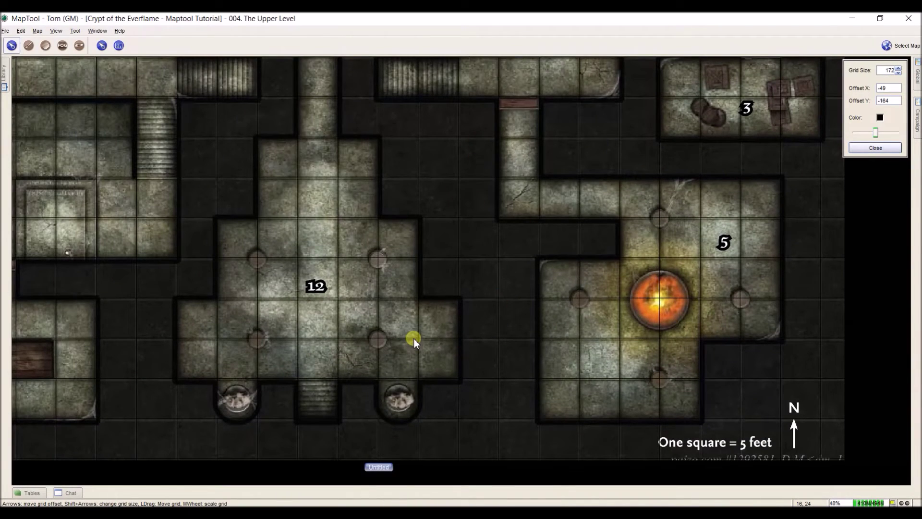
left_click(876, 147)
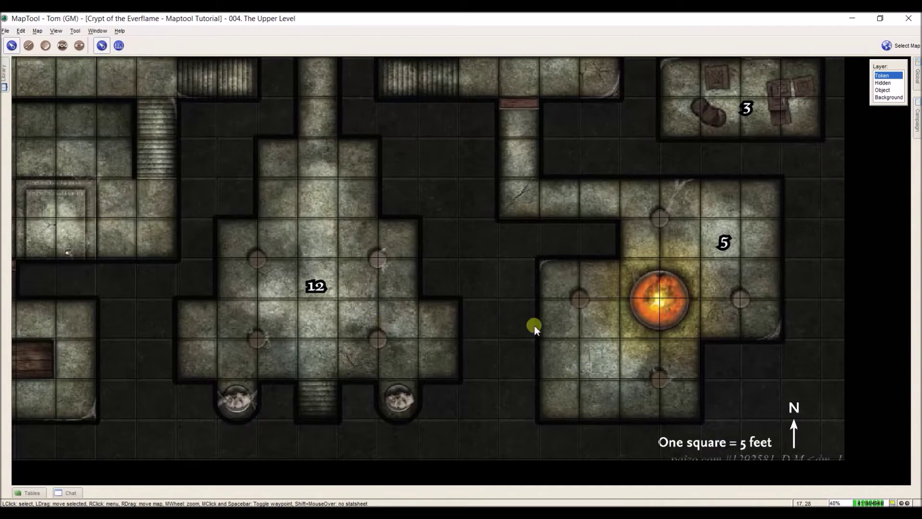
- Select the cleaned dungeon image on the background layer and shrink it slightly from its southeast corner to fit the grid
left_click_drag(555, 324, 509, 253)
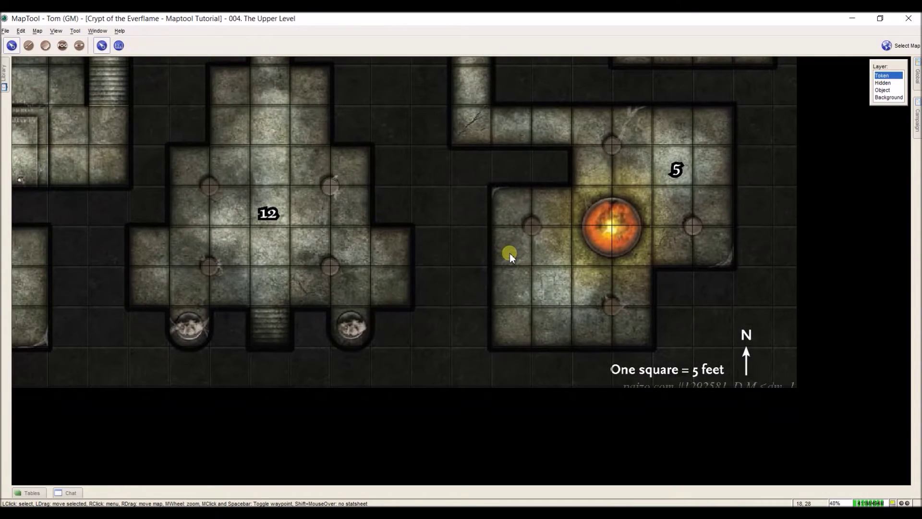
left_click(883, 99)
left_click(787, 366)
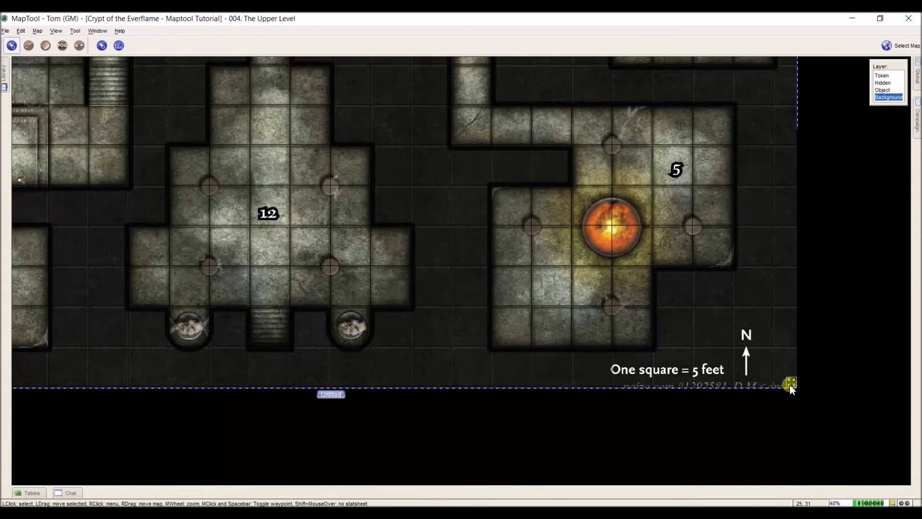
left_click_drag(792, 388, 788, 387)
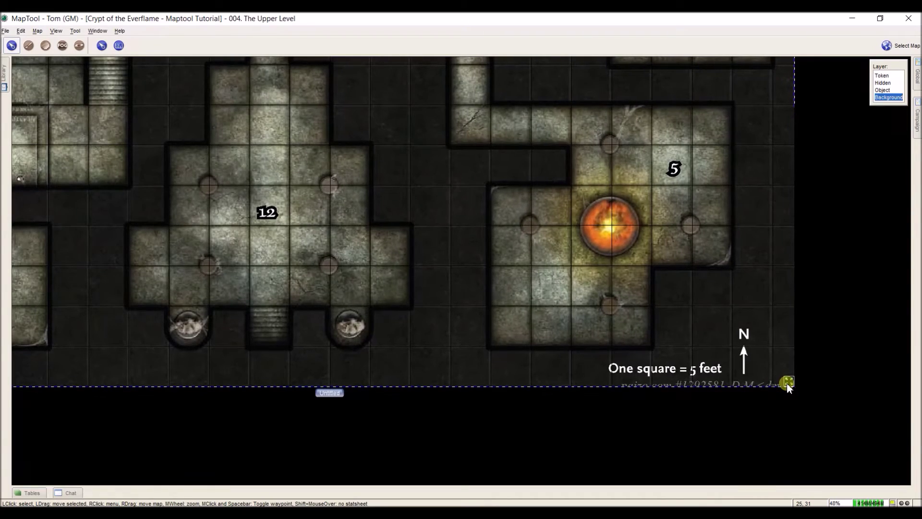
- Examine how the resized dungeon image lines up with the grid from the southern rooms up to the entrance and the maze
left_click_drag(718, 223, 753, 379)
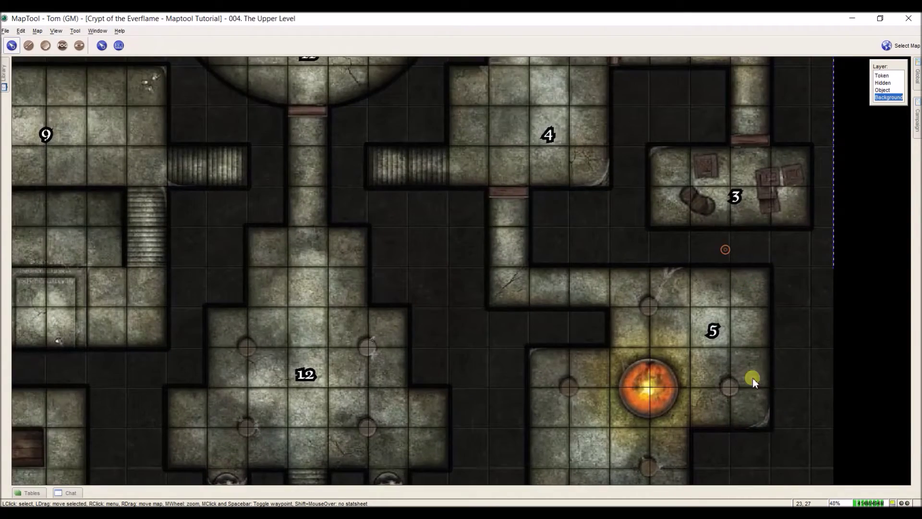
left_click_drag(644, 124, 701, 353)
left_click_drag(590, 177, 647, 299)
left_click_drag(629, 259, 638, 404)
left_click_drag(554, 215, 600, 341)
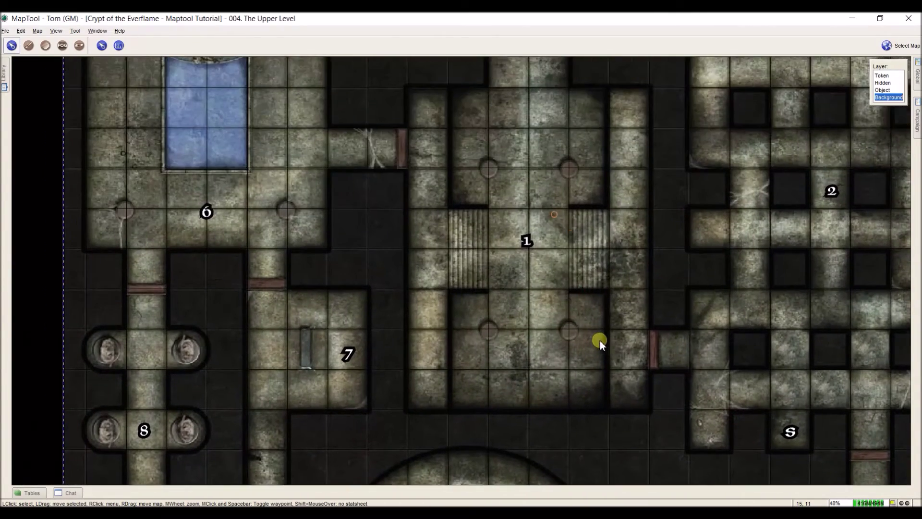
left_click_drag(528, 256, 609, 362)
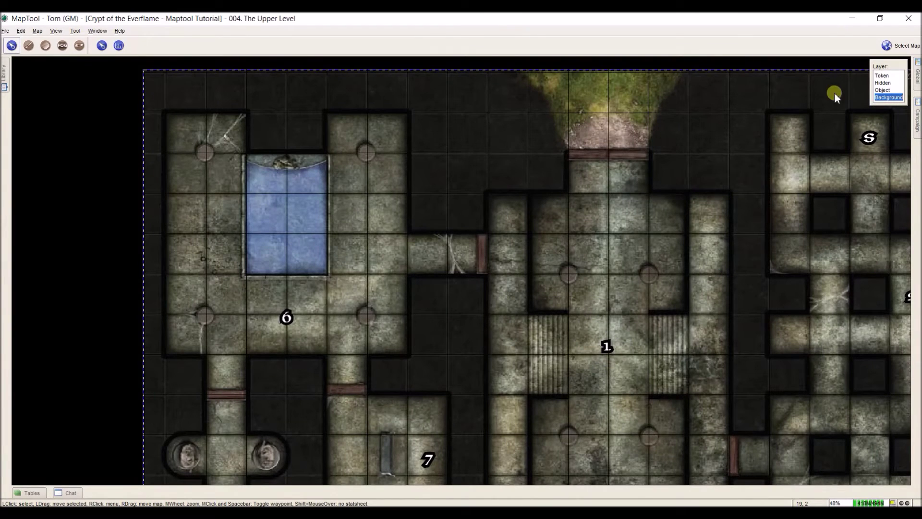
left_click_drag(759, 64, 664, 62)
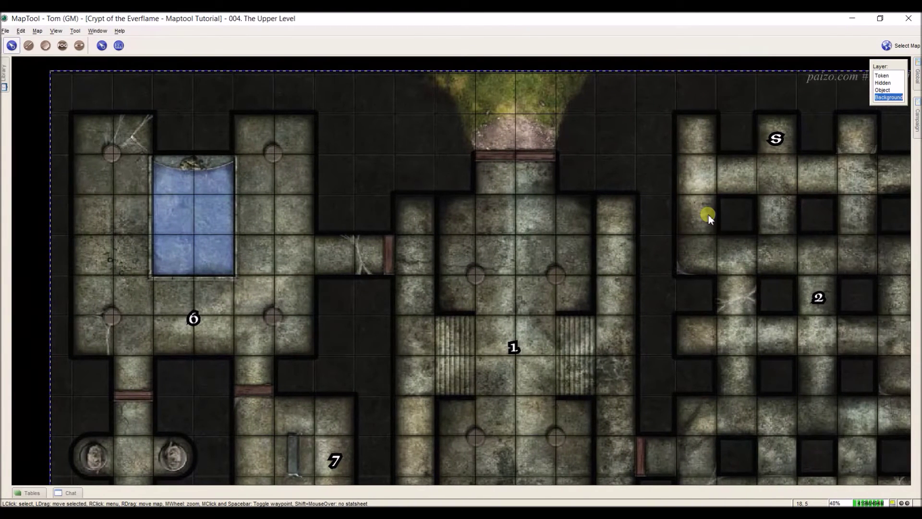
left_click_drag(708, 214, 552, 80)
right_click(684, 244)
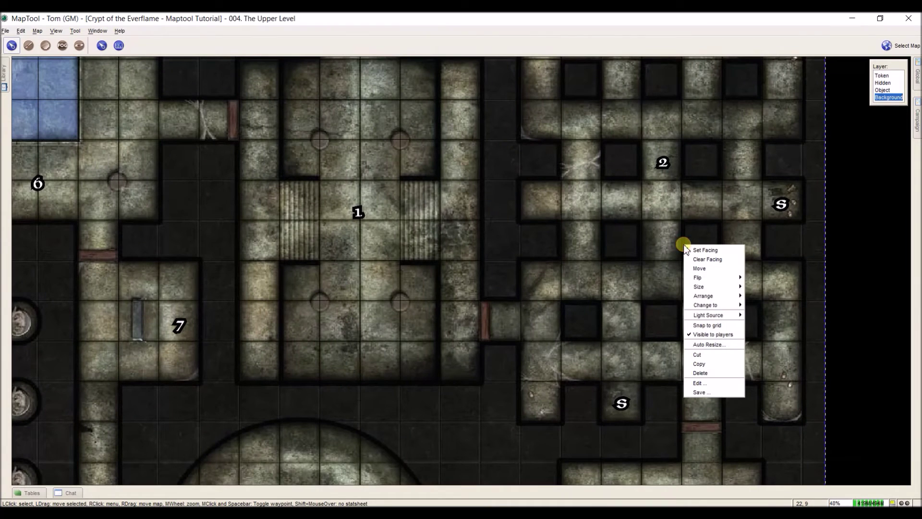
left_click(850, 317)
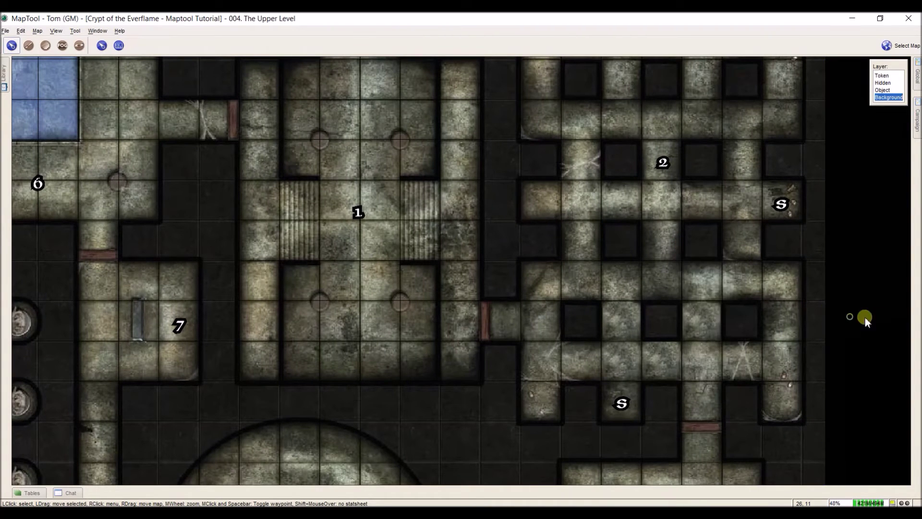
- Select the second dungeon image with the trap markers and reduce its height slightly to fit the grid
left_click_drag(879, 315, 594, 315)
scroll(624, 315, "down", 13)
left_click_drag(753, 336, 624, 208)
left_click_drag(683, 249, 537, 88)
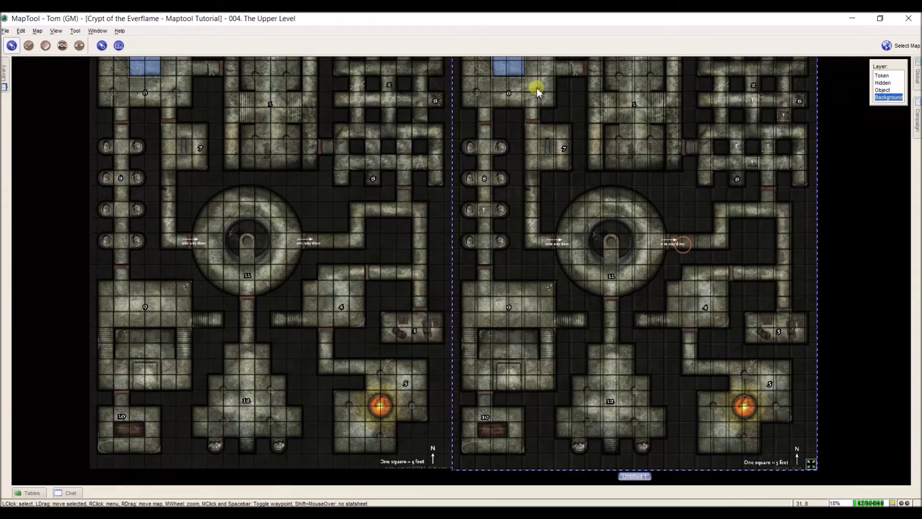
left_click_drag(647, 334, 627, 229)
left_click(705, 404)
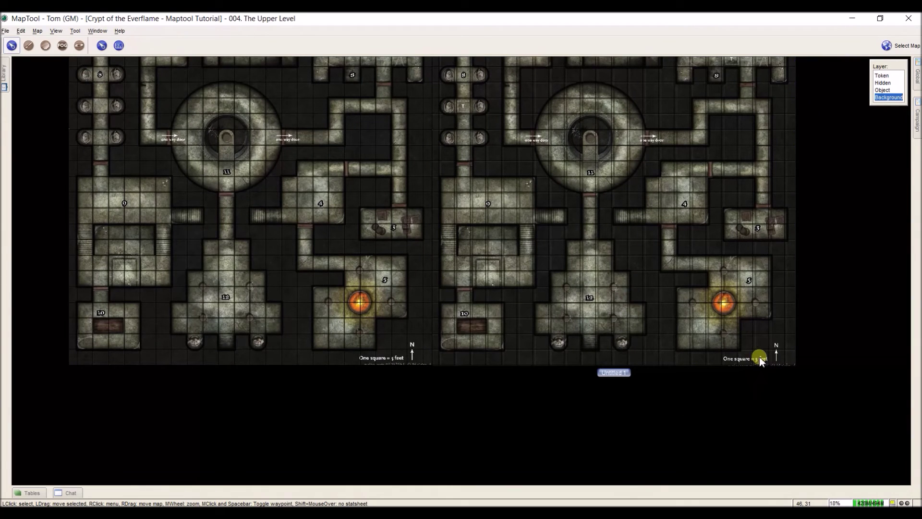
scroll(788, 437, "up", 5)
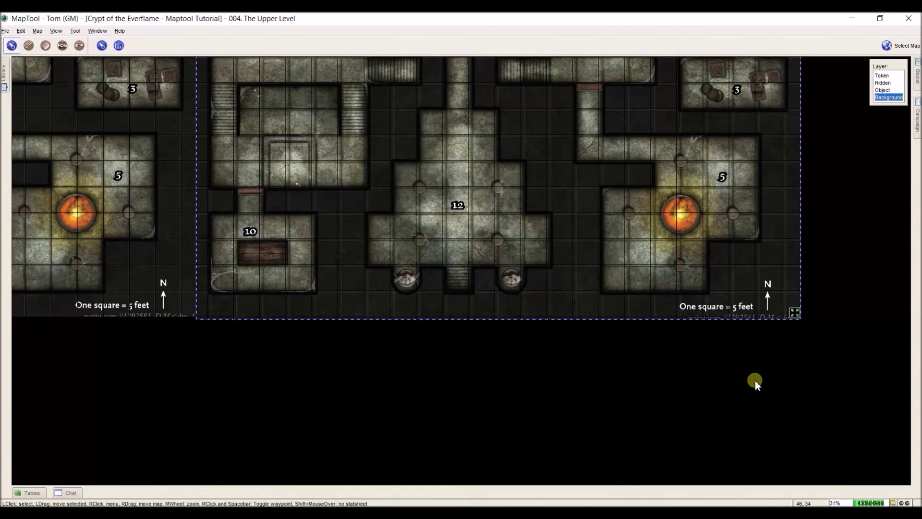
left_click_drag(793, 314, 793, 312)
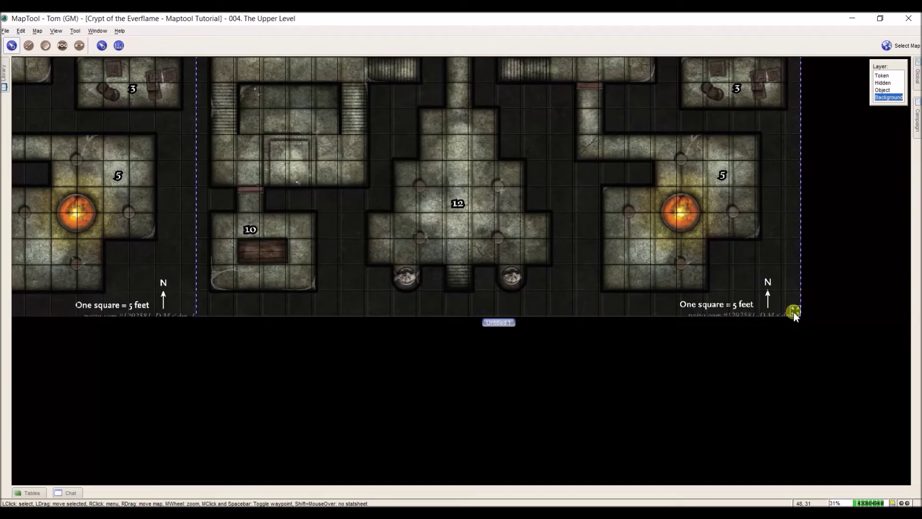
left_click_drag(614, 86, 614, 214)
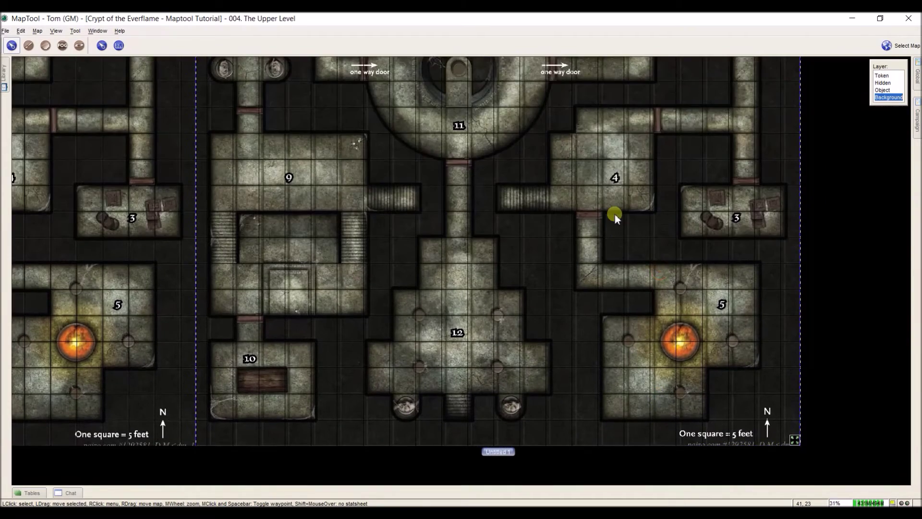
- Try to lay the trap-marked dungeon image over the cleaned dungeon image
left_click_drag(583, 173, 705, 323)
left_click_drag(665, 283, 280, 275)
left_click_drag(574, 329, 890, 179)
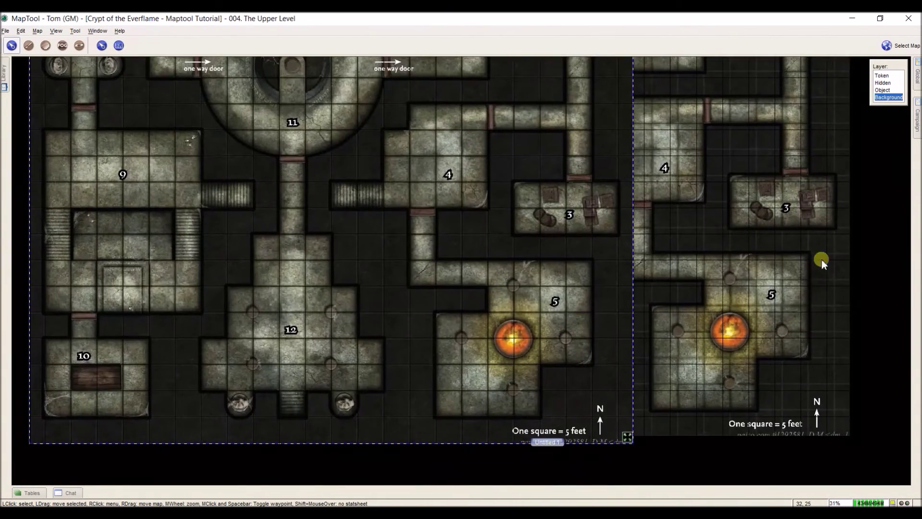
left_click_drag(790, 326, 575, 343)
left_click(673, 393)
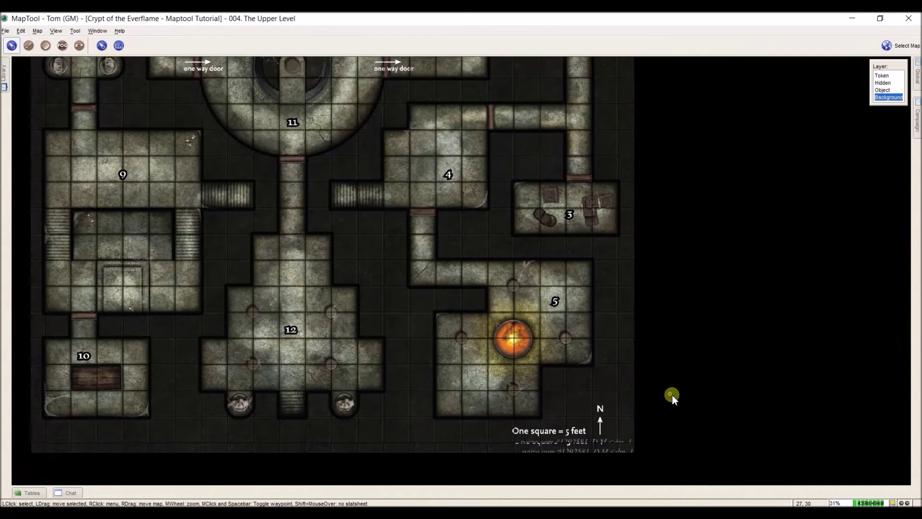
- Pull the trap-marked dungeon image back off the cleaned one toward its east side
left_click_drag(675, 419, 673, 311)
left_click(533, 329)
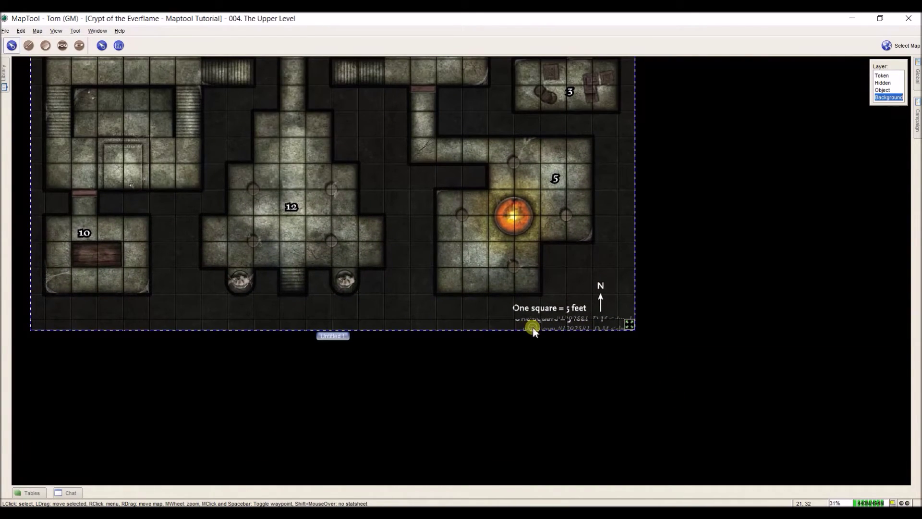
left_click(629, 342)
left_click(620, 330)
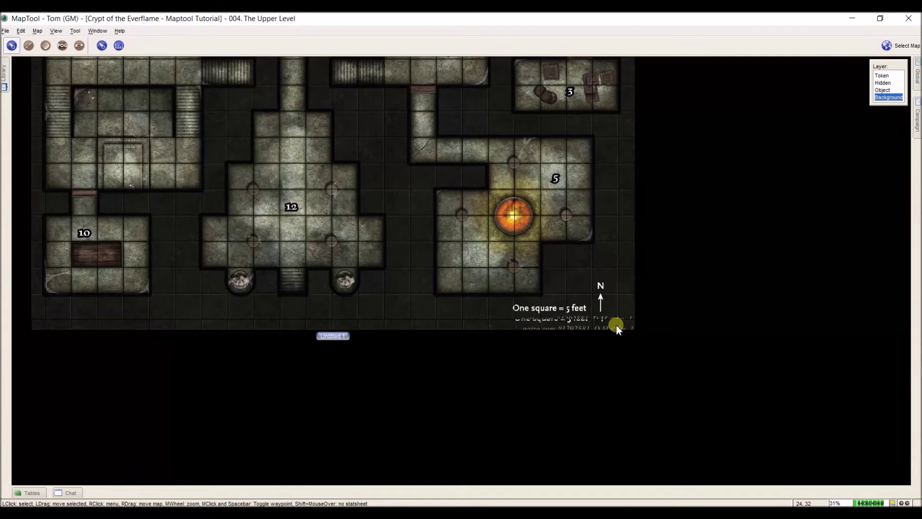
left_click_drag(616, 326, 783, 310)
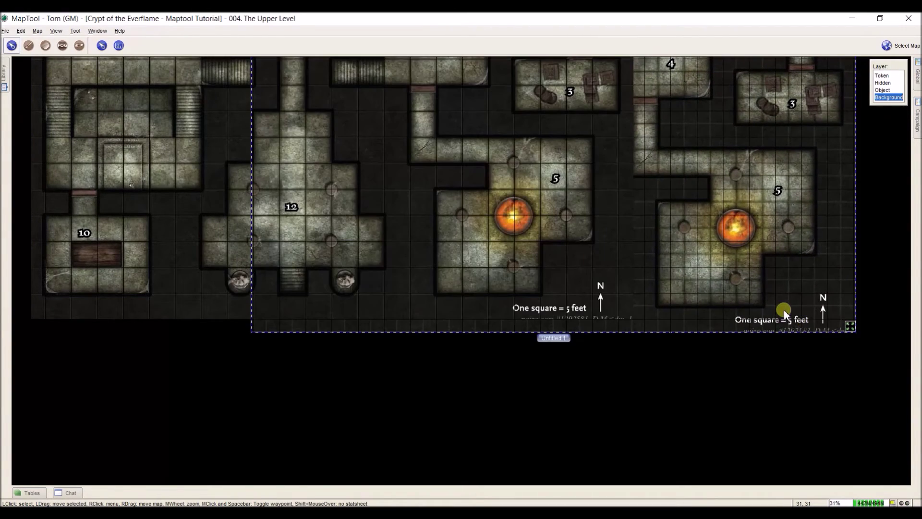
- Turn off visibility to players for the dungeon image with the trap markers
left_click_drag(745, 212, 746, 432)
left_click_drag(688, 244, 700, 393)
scroll(700, 313, "down", 5)
left_click_drag(706, 310, 856, 326)
left_click_drag(785, 305, 745, 247)
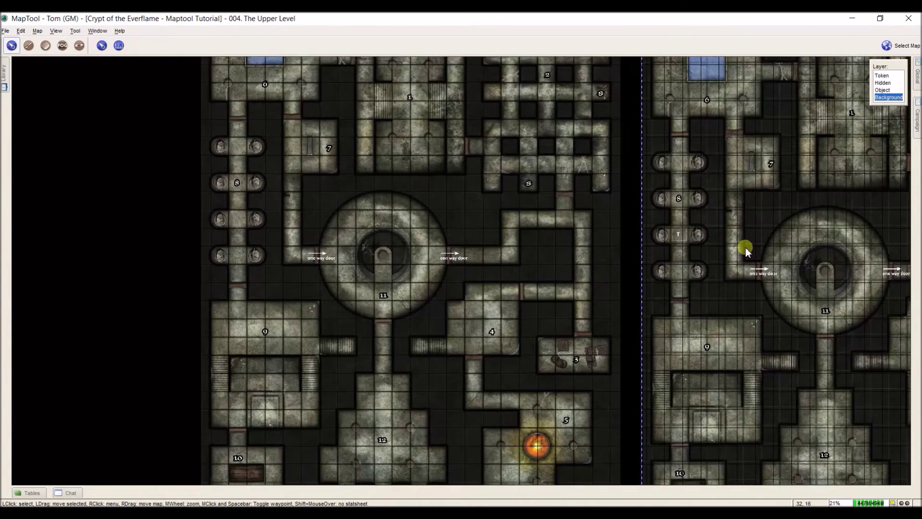
right_click(715, 238)
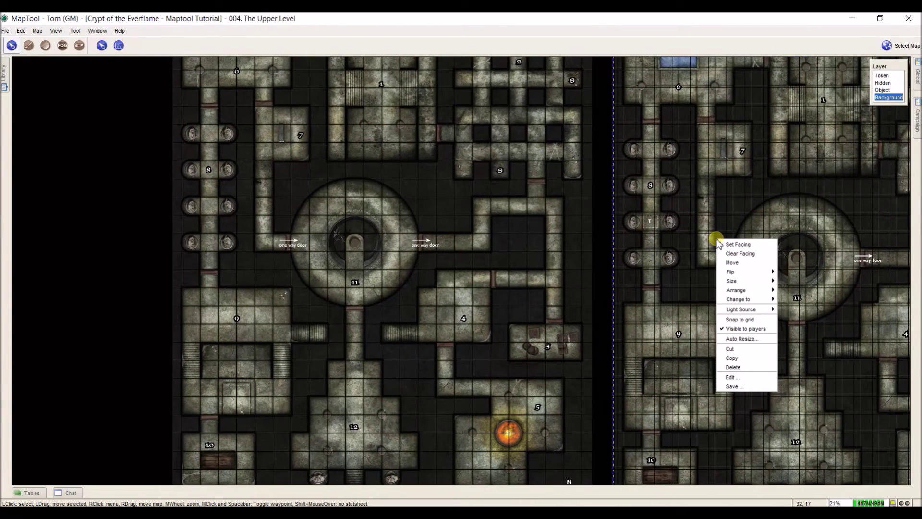
left_click(742, 328)
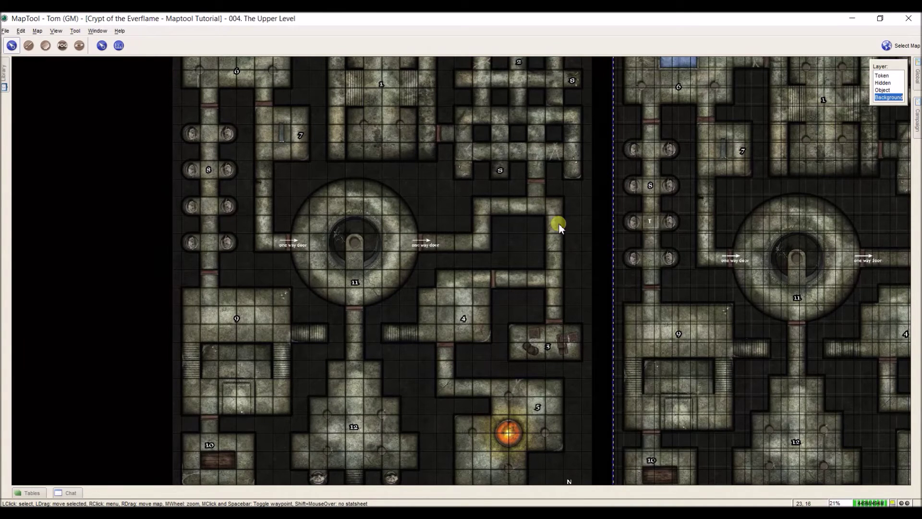
- Slide the trap-marked image against the cleaned one to check which of the two lies in front
left_click_drag(695, 208, 624, 211)
left_click(479, 155)
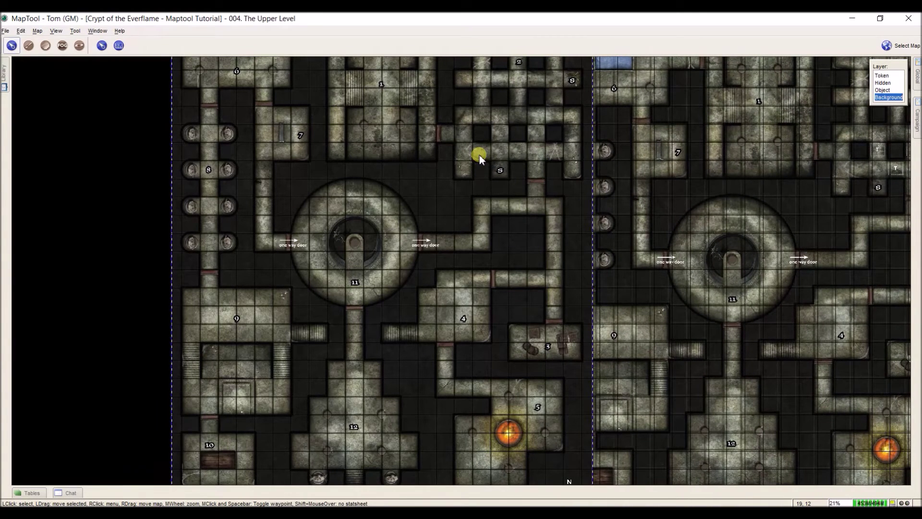
left_click(670, 154)
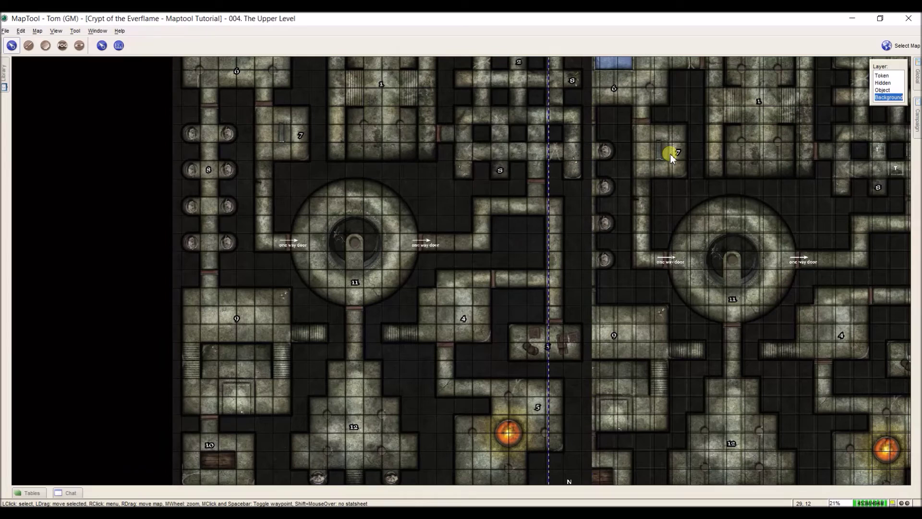
left_click_drag(755, 179, 840, 181)
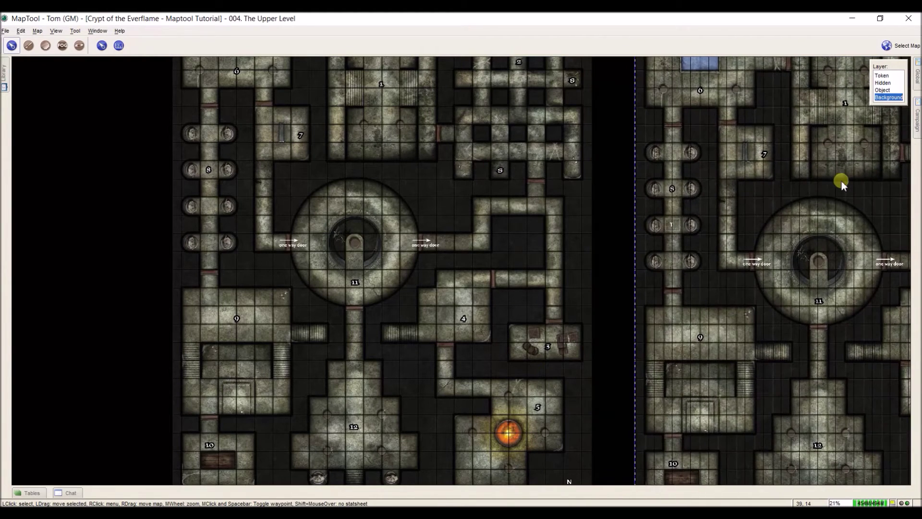
left_click_drag(774, 187, 579, 176)
left_click(579, 176)
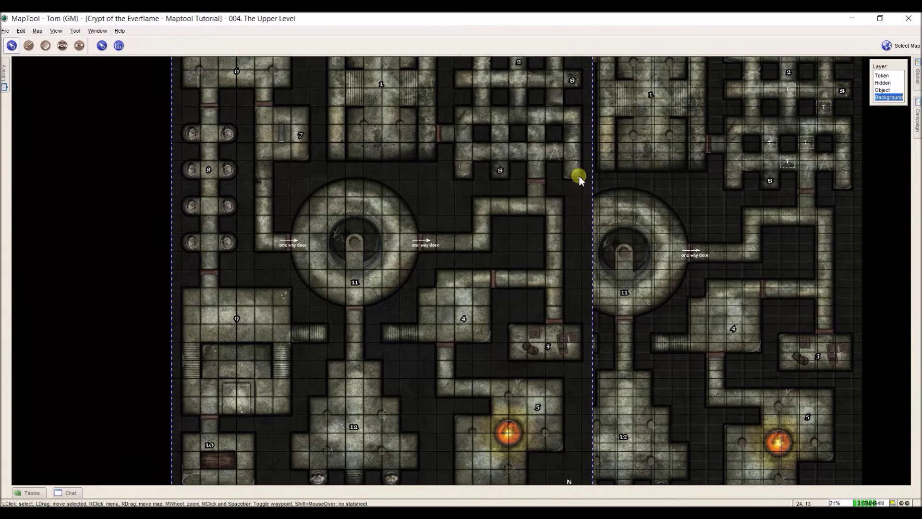
- Bring the trap-marked dungeon image to the front of the background layer
right_click(676, 186)
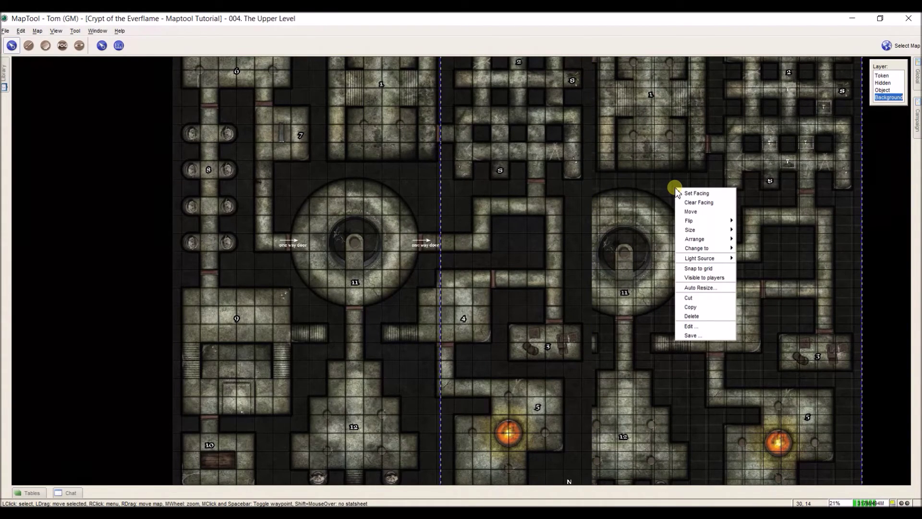
mouse_move(705, 242)
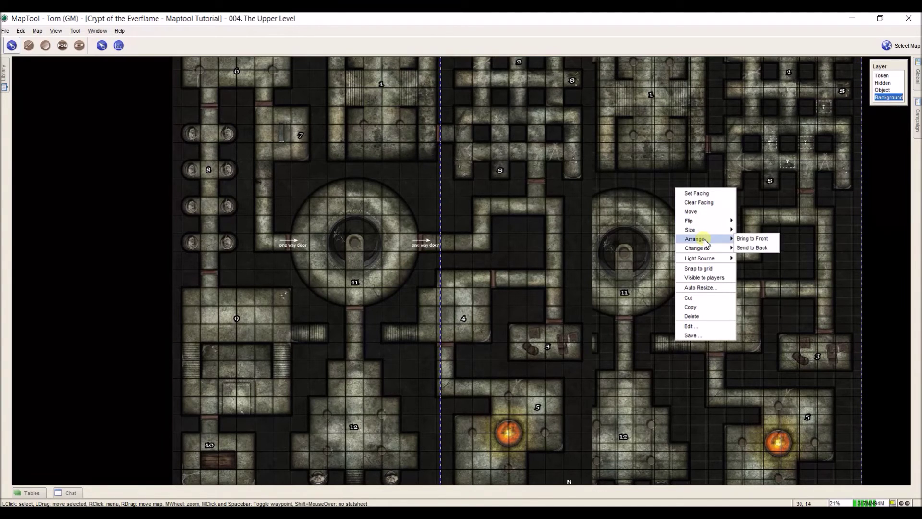
left_click(752, 239)
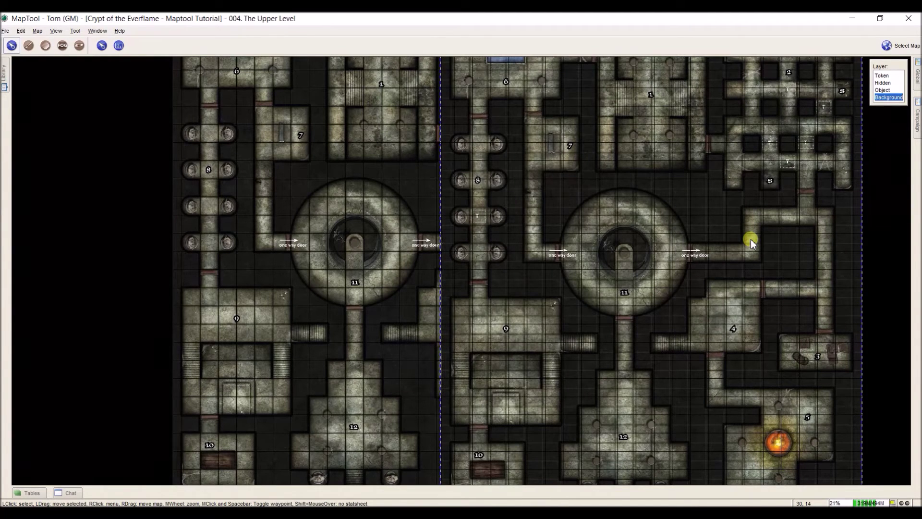
- Move the trap-marked image over the cleaned dungeon image so that both line up with the grid
left_click_drag(686, 197, 438, 249)
left_click_drag(776, 249, 784, 298)
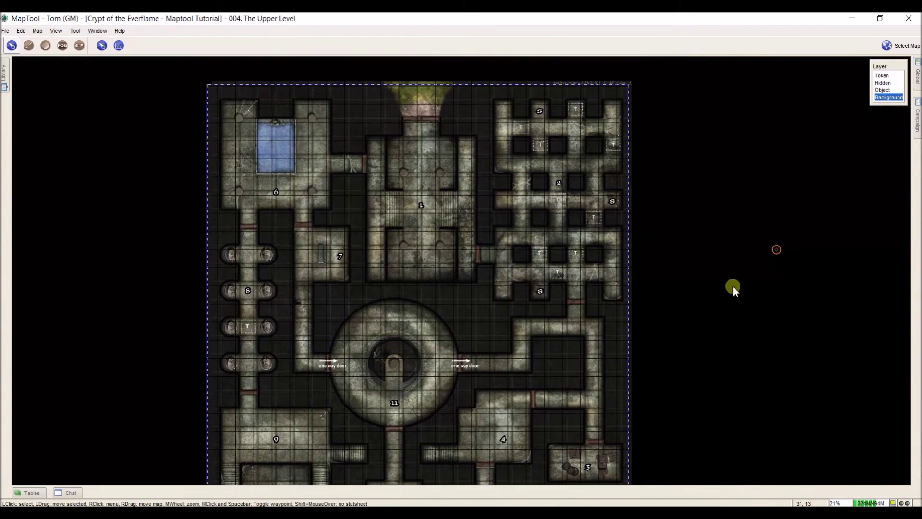
left_click_drag(512, 240, 508, 242)
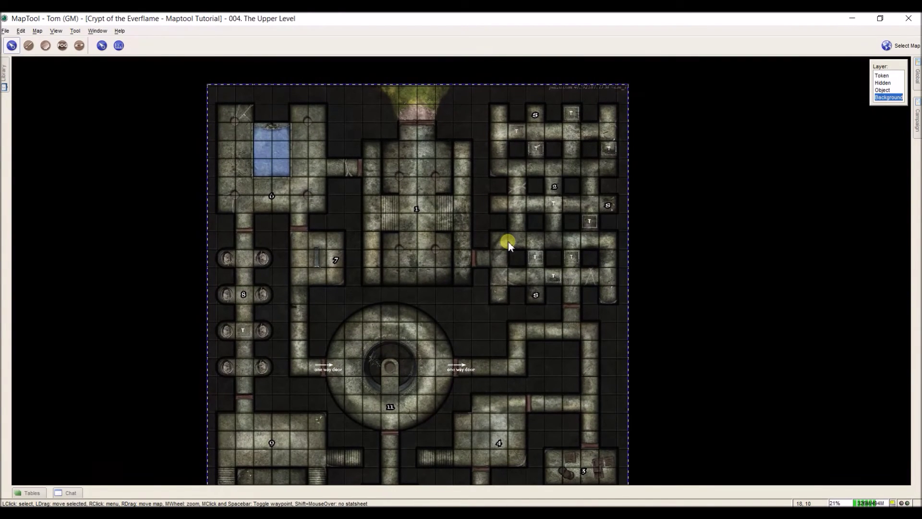
- Examine how the stacked dungeon images align along the outer edges and around the maze, and clear the selection
left_click_drag(650, 305, 640, 203)
left_click_drag(656, 263, 656, 151)
left_click_drag(669, 243, 667, 265)
left_click_drag(679, 223, 643, 270)
scroll(606, 243, "up", 7)
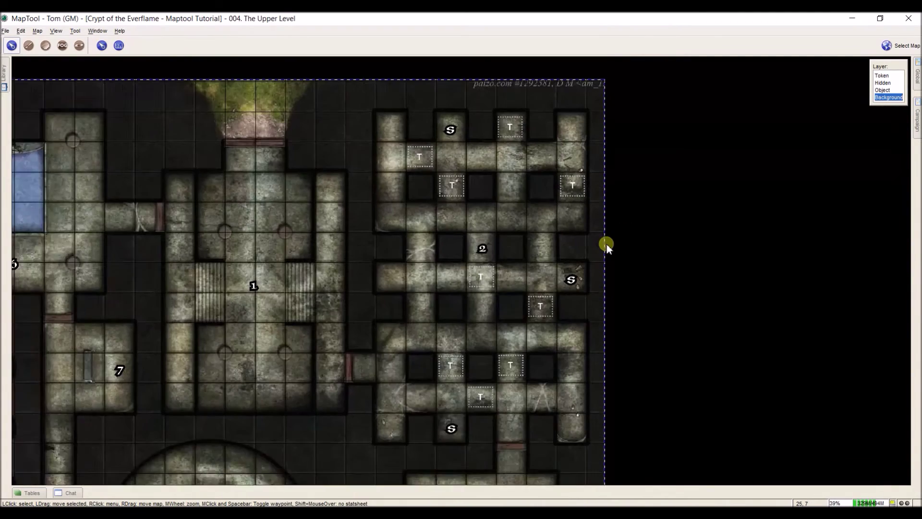
scroll(604, 241, "up", 5)
left_click_drag(604, 217, 625, 270)
left_click(685, 241)
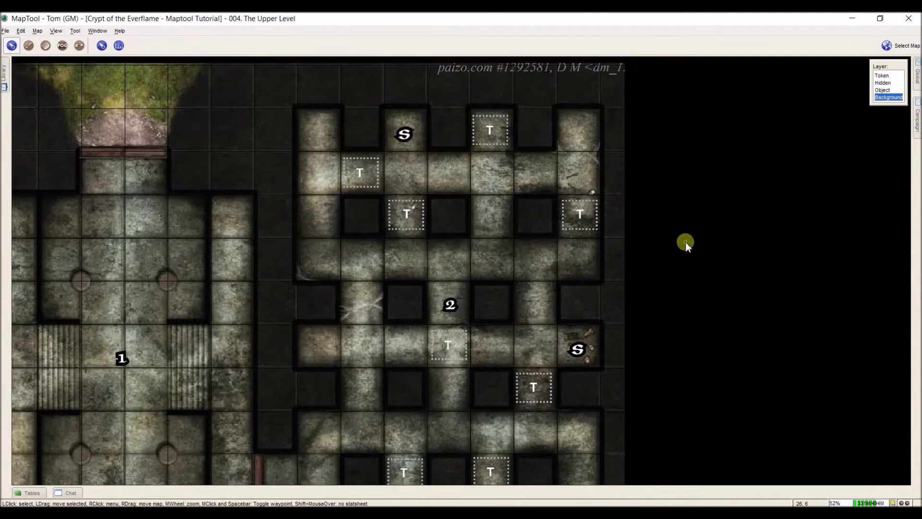
- Toggle between the player view and the GM view to compare the trap markers in the maze
left_click(53, 32)
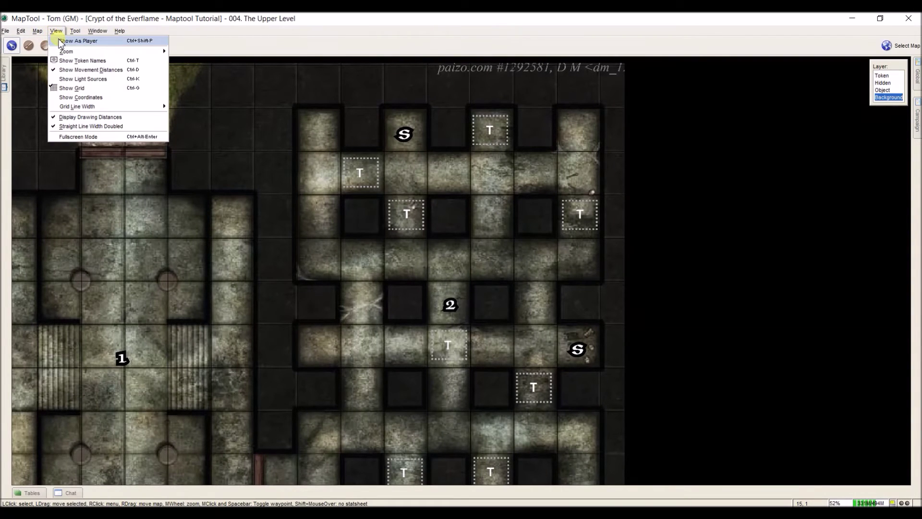
left_click(58, 41)
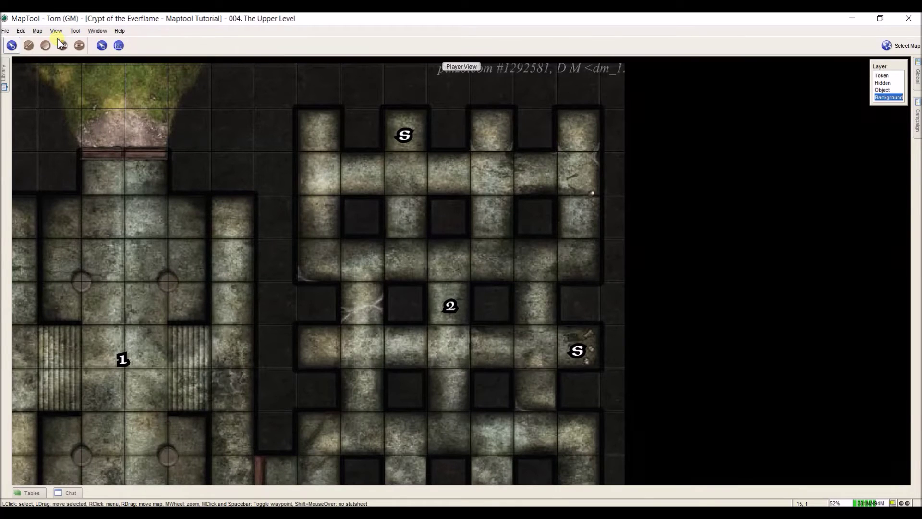
key("ctrl+shift+p")
key("ctrl+shift+p")
key("ctrl+shift+p")
key("ctrl+shift+p")
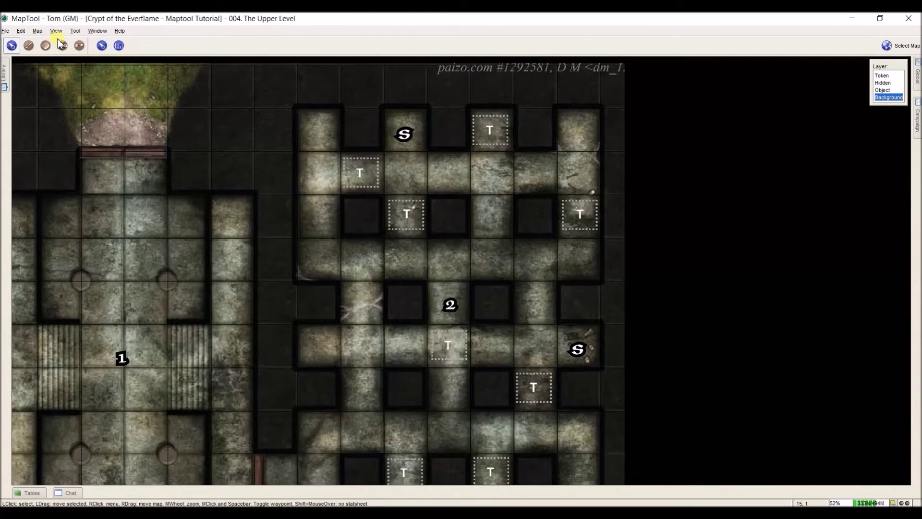
scroll(781, 241, "down", 6)
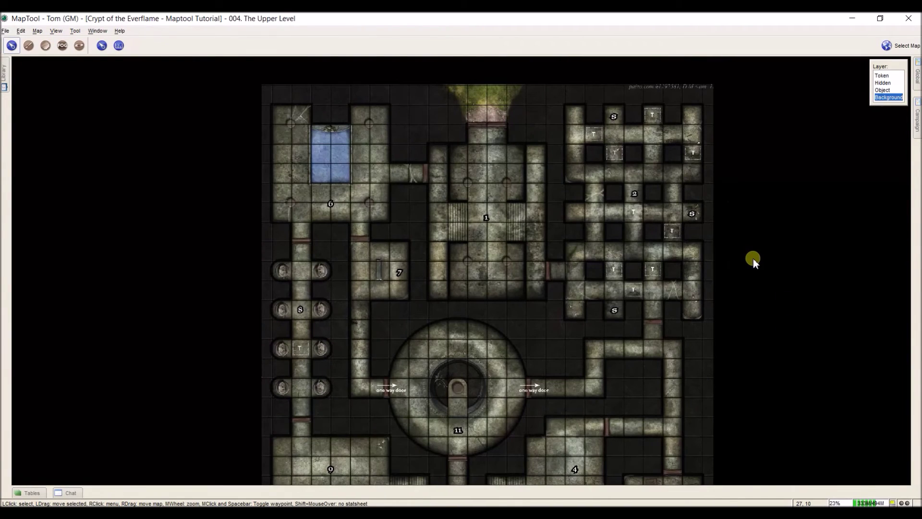
left_click_drag(753, 259, 738, 235)
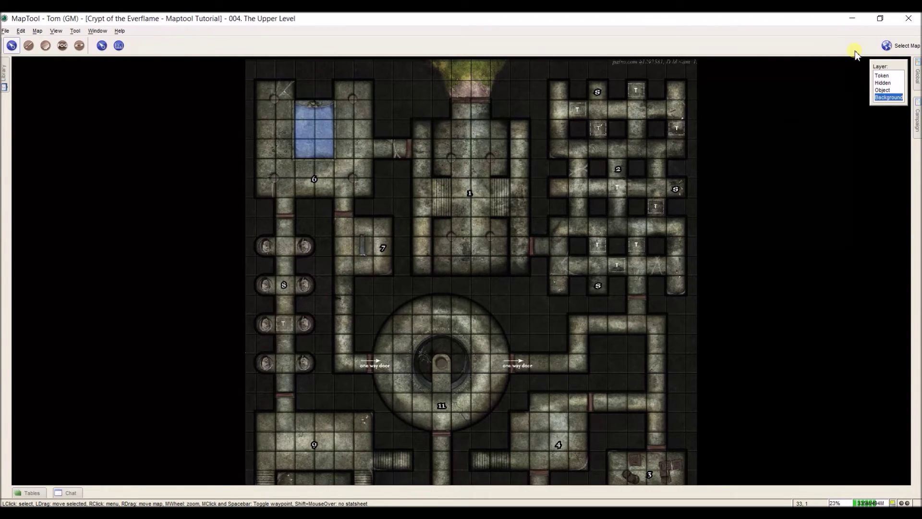
left_click_drag(820, 158, 799, 50)
left_click_drag(794, 184, 806, 9)
left_click_drag(789, 206, 786, 419)
left_click_drag(715, 194, 725, 262)
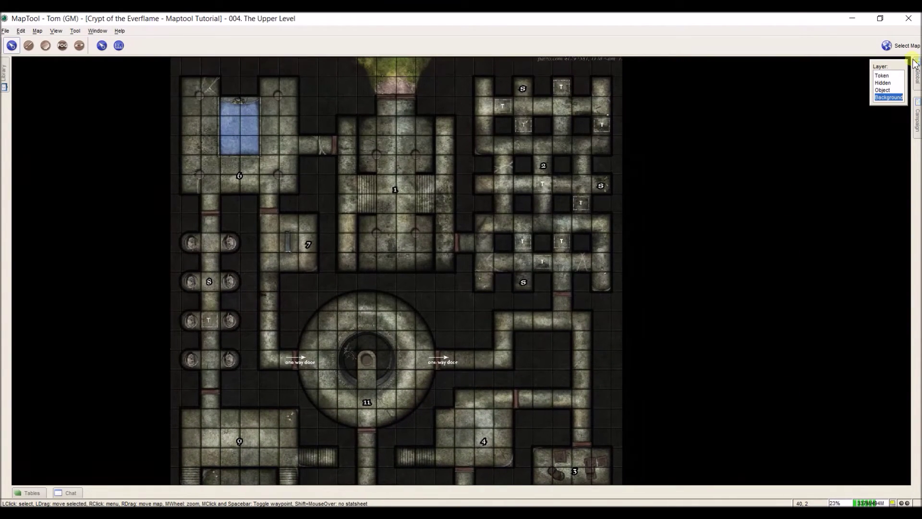
- Check the existing map list and set up a new map named "005. The Lower Level" with a black background
left_click(910, 45)
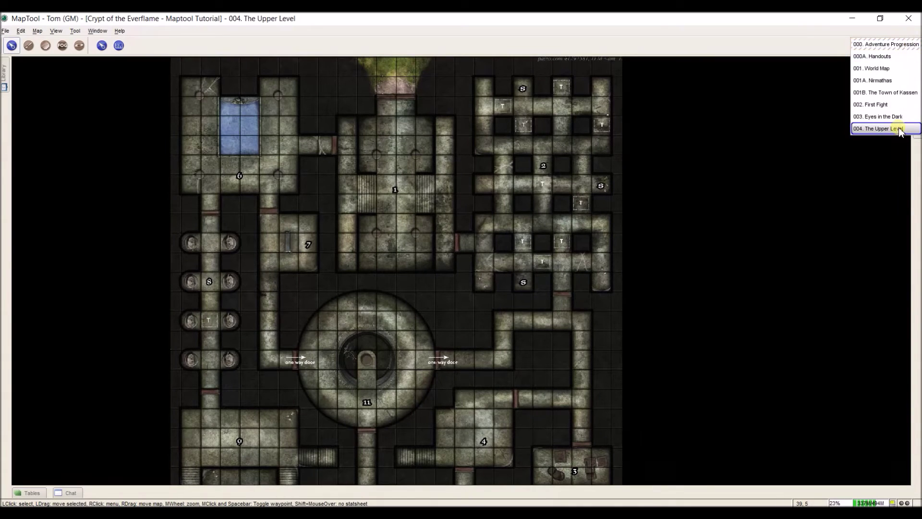
left_click(38, 32)
left_click(52, 43)
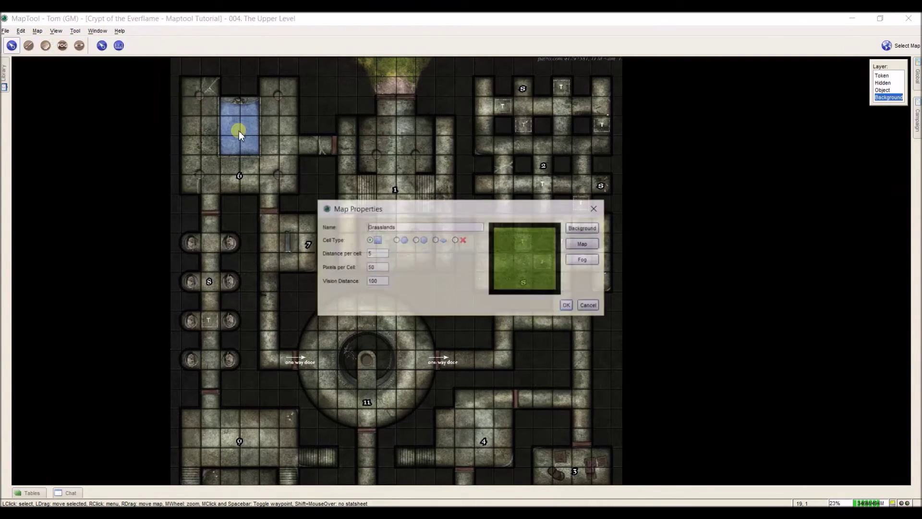
double_click(399, 226)
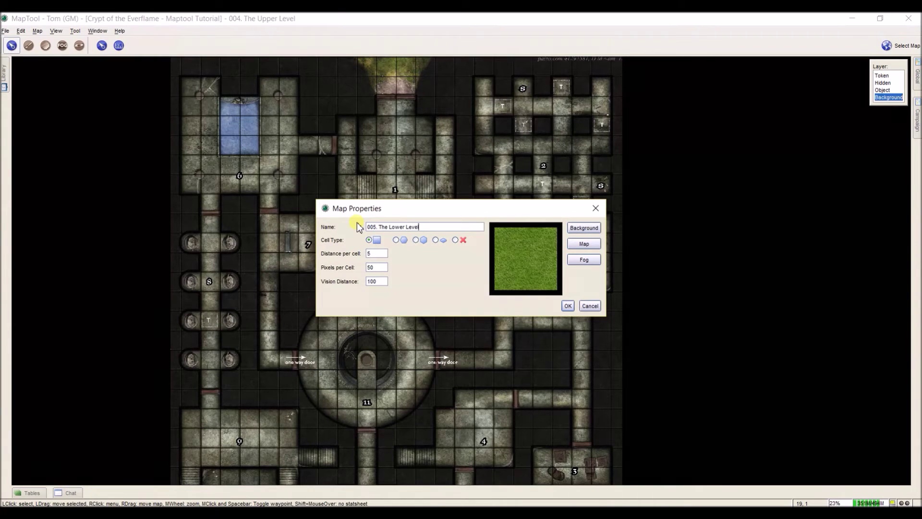
left_click(584, 227)
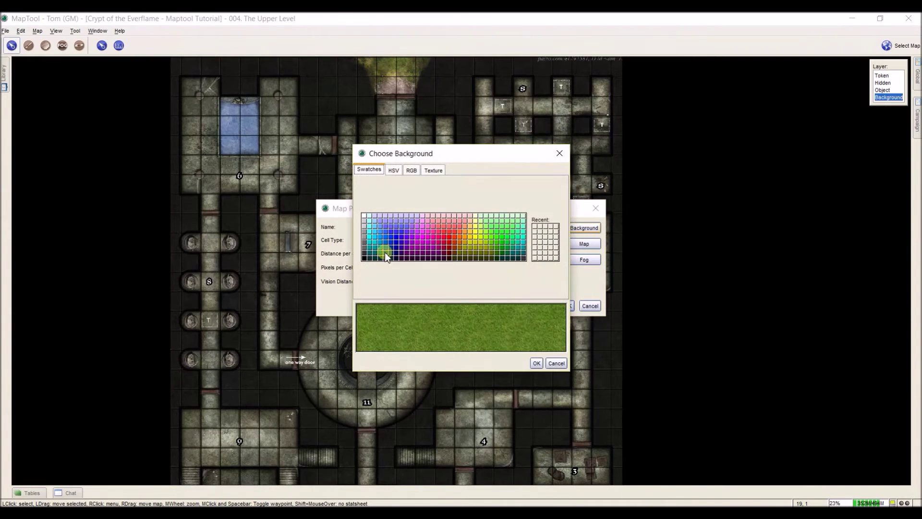
left_click(364, 259)
left_click(536, 364)
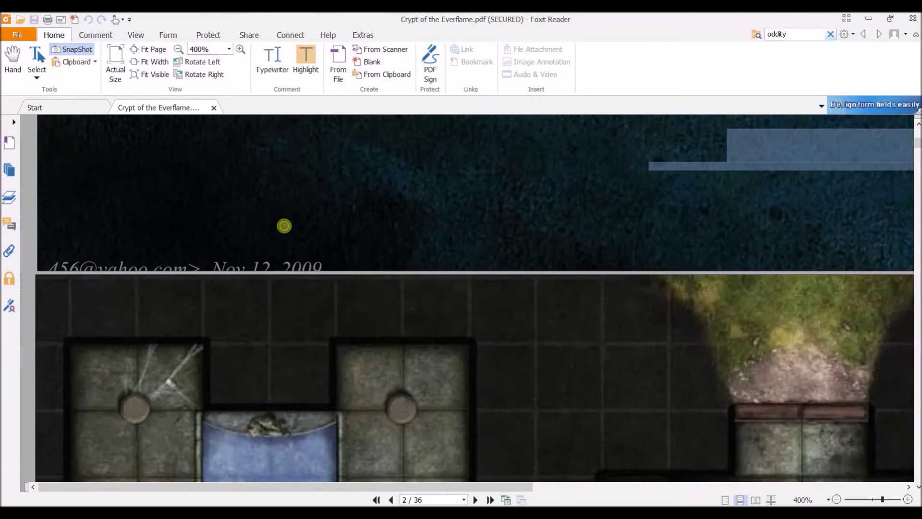
- Find the lower level dungeon map on page 19 of the adventure PDF
scroll(325, 287, "down", 5)
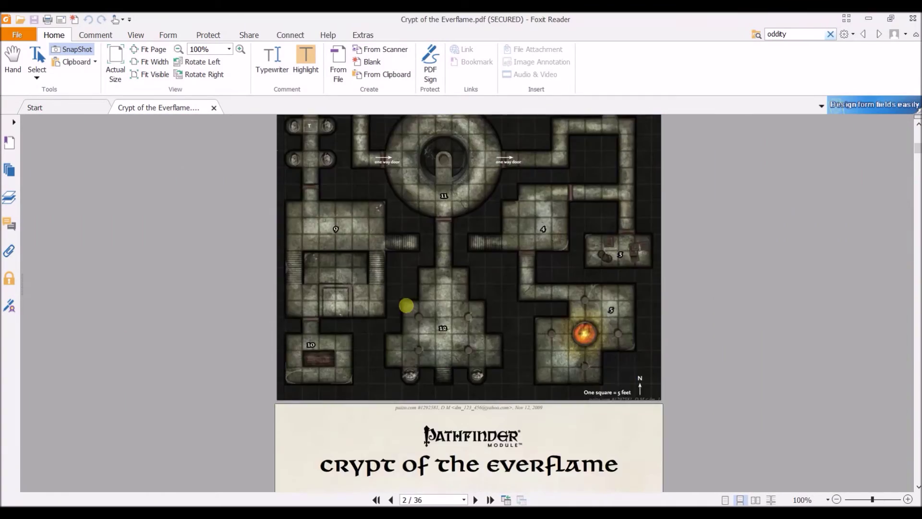
scroll(406, 306, "down", 20)
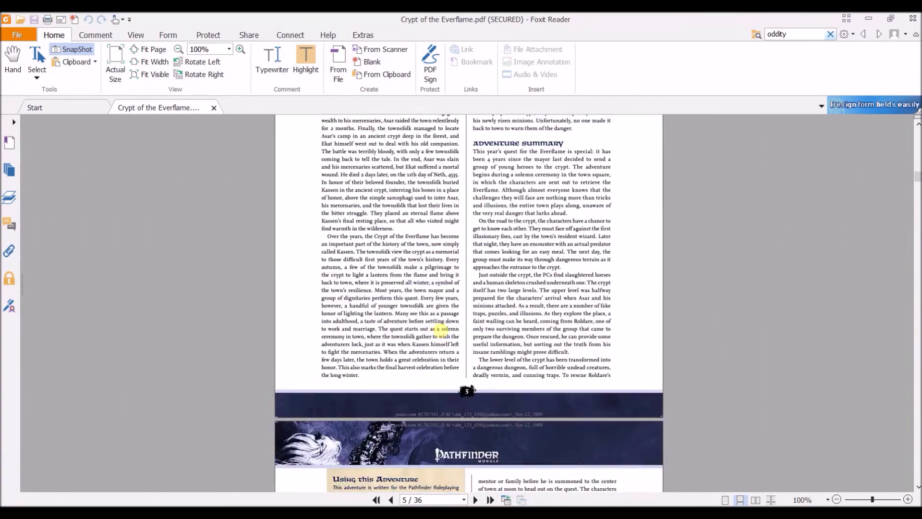
scroll(441, 329, "down", 20)
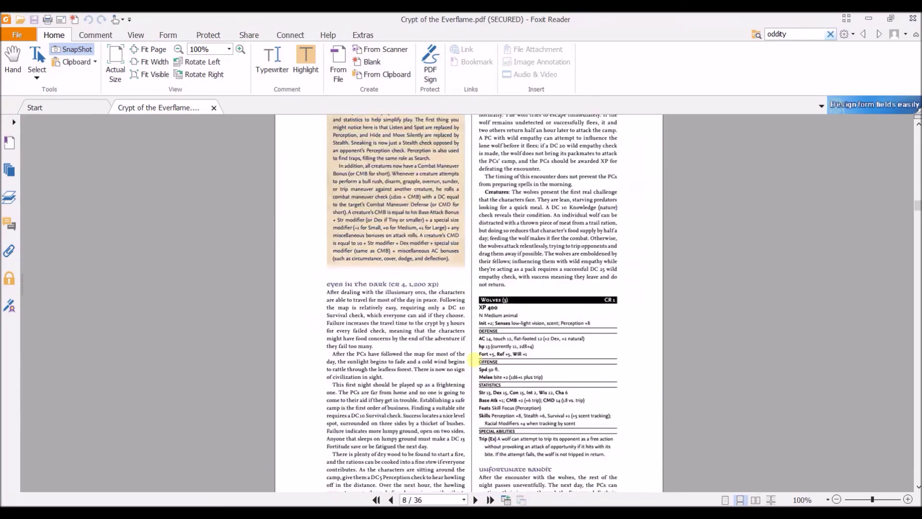
scroll(473, 359, "down", 20)
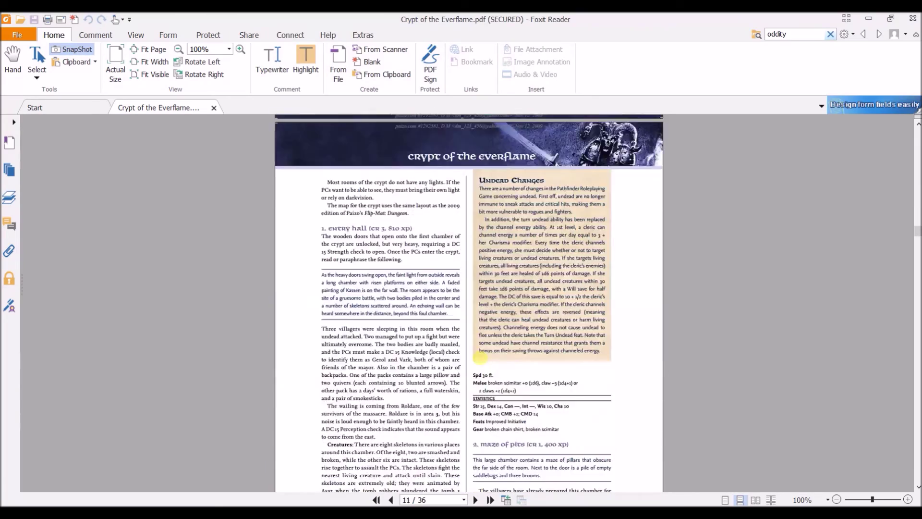
scroll(479, 358, "down", 20)
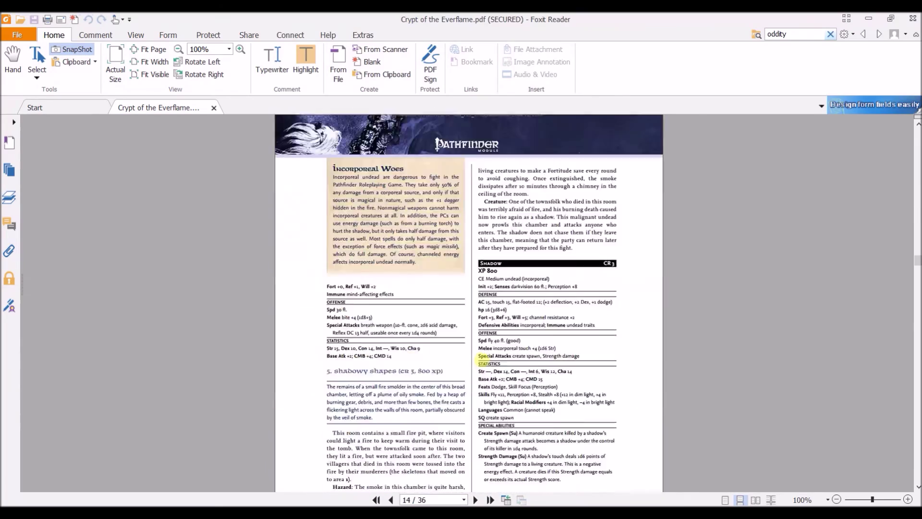
scroll(480, 357, "down", 20)
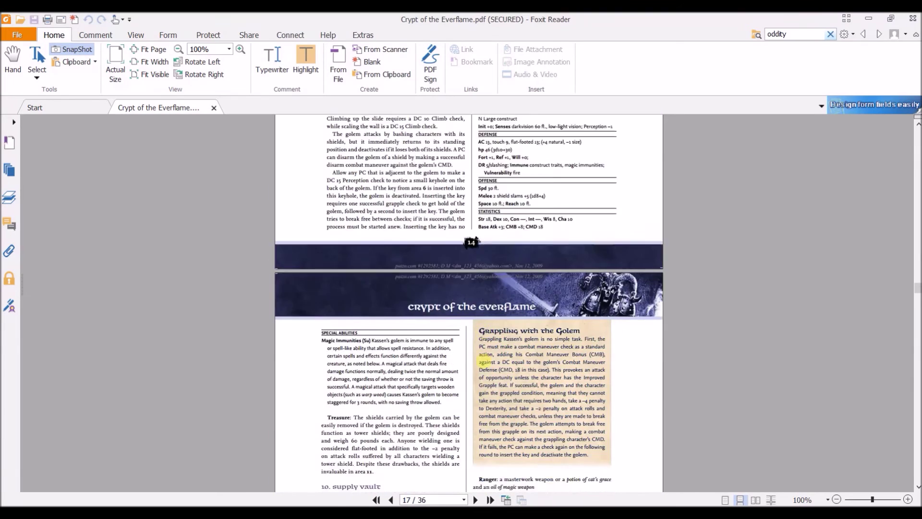
scroll(484, 360, "down", 20)
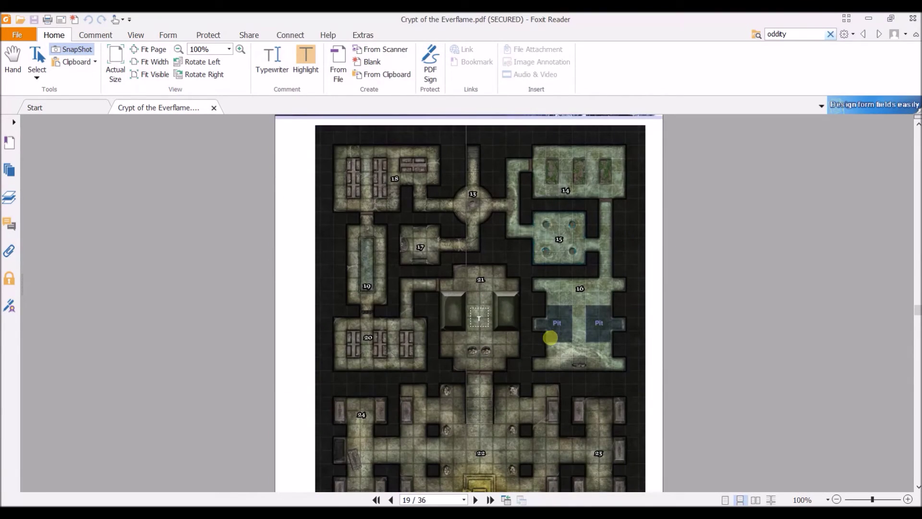
scroll(551, 338, "down", 3)
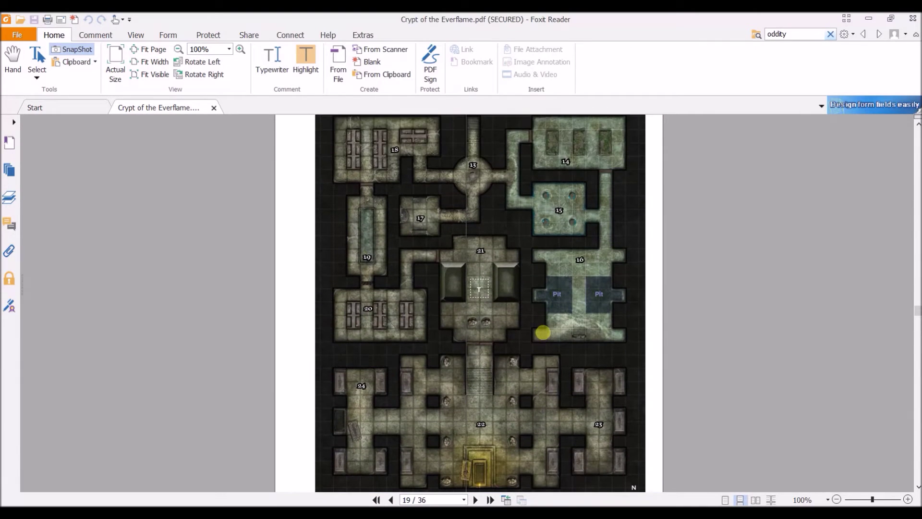
scroll(545, 335, "up", 2)
- Select the whole map page and copy it as a graphic at 400% zoom
key("ctrl+a")
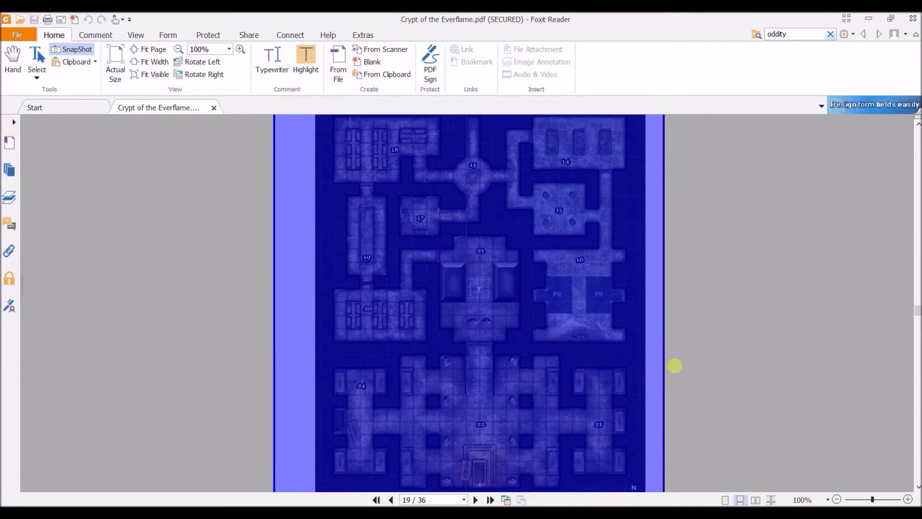
left_click(810, 500)
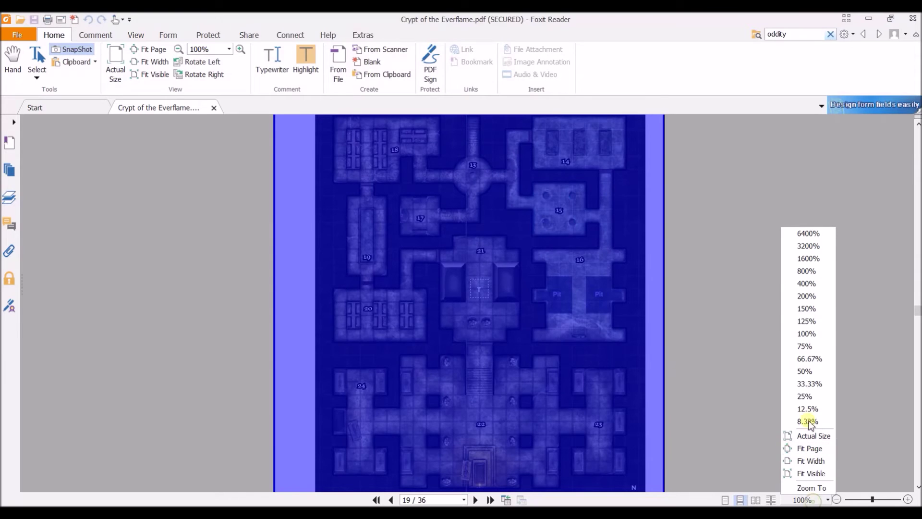
left_click(807, 284)
right_click(656, 301)
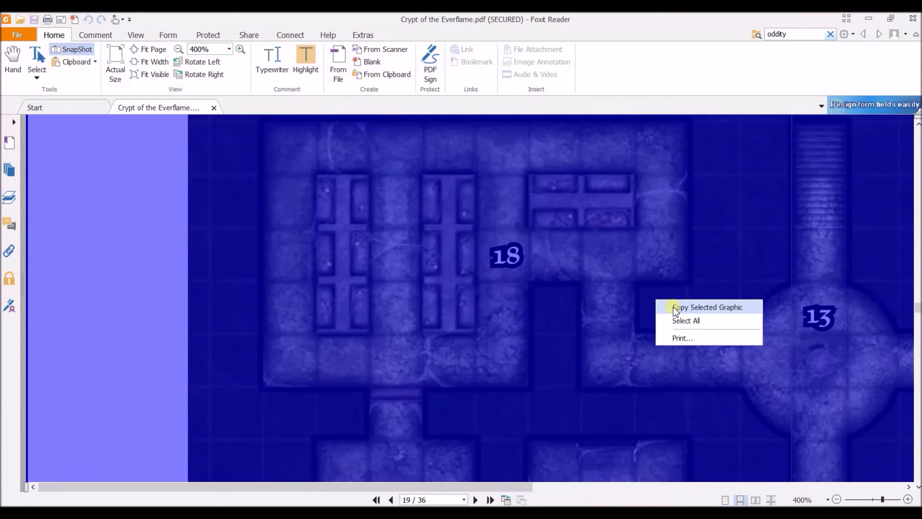
left_click(671, 307)
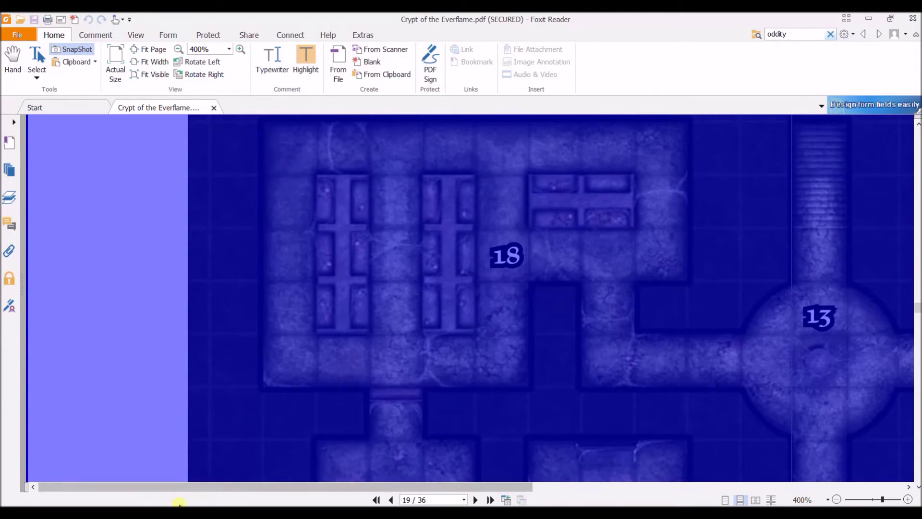
- Switch to Paint, paste the copied page, shift the map into the canvas corner and crop the canvas to 3408 × 4256 px
key("alt+Tab")
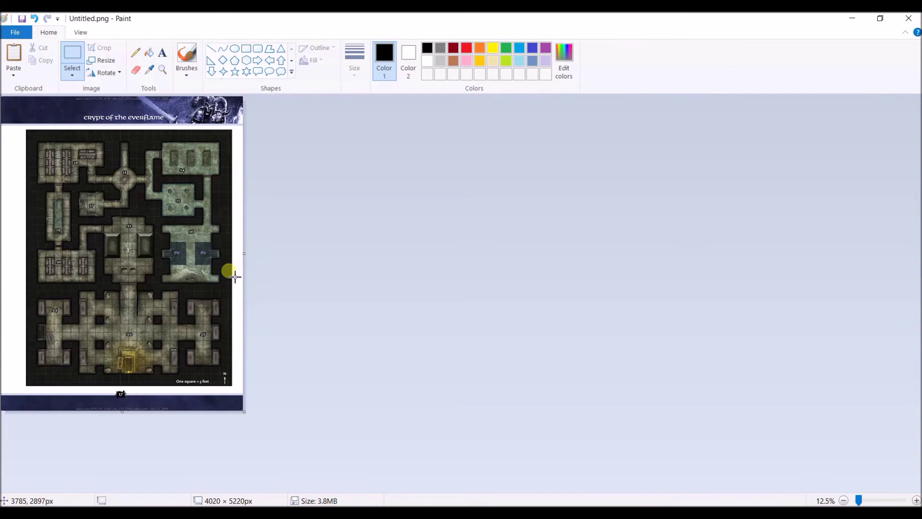
key("ctrl+a")
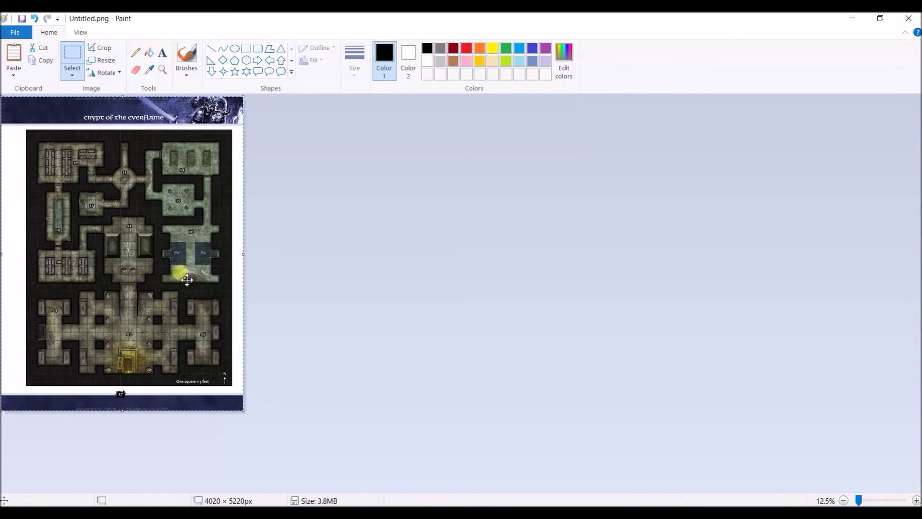
left_click_drag(185, 285, 168, 261)
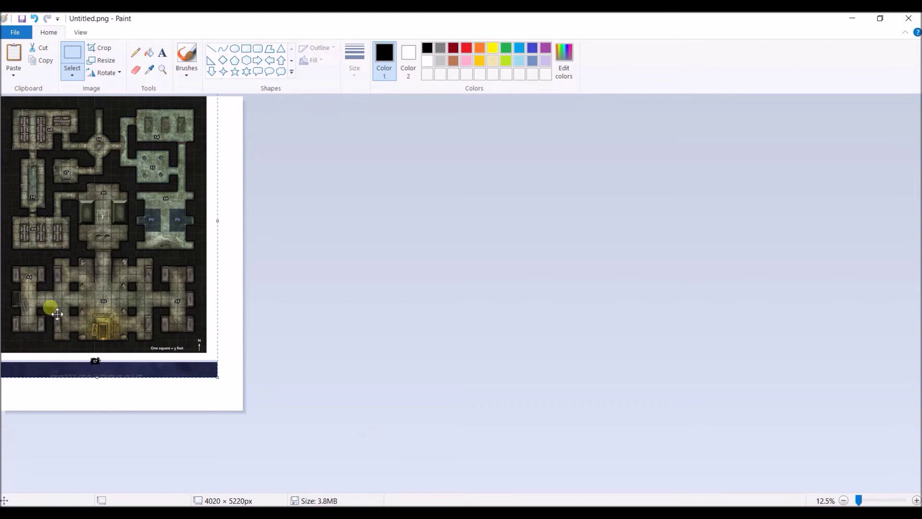
left_click(273, 280)
left_click_drag(252, 254, 207, 254)
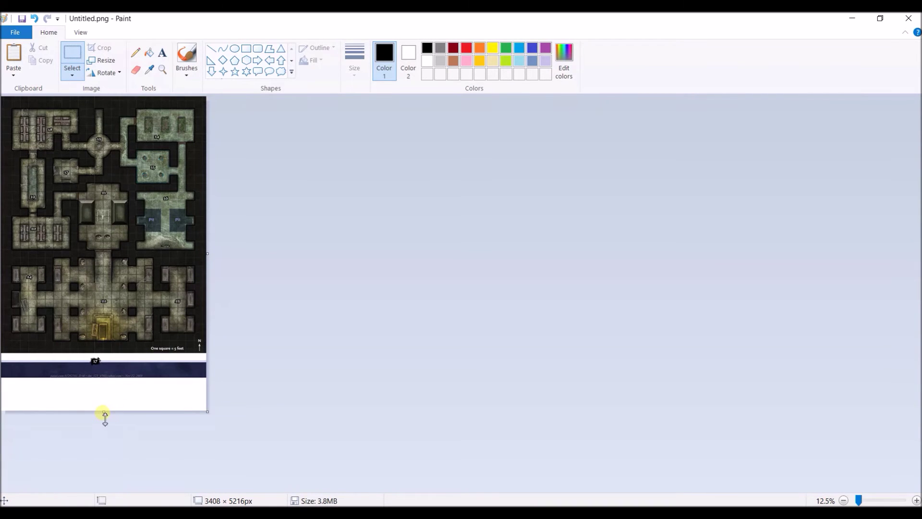
left_click_drag(105, 413, 108, 379)
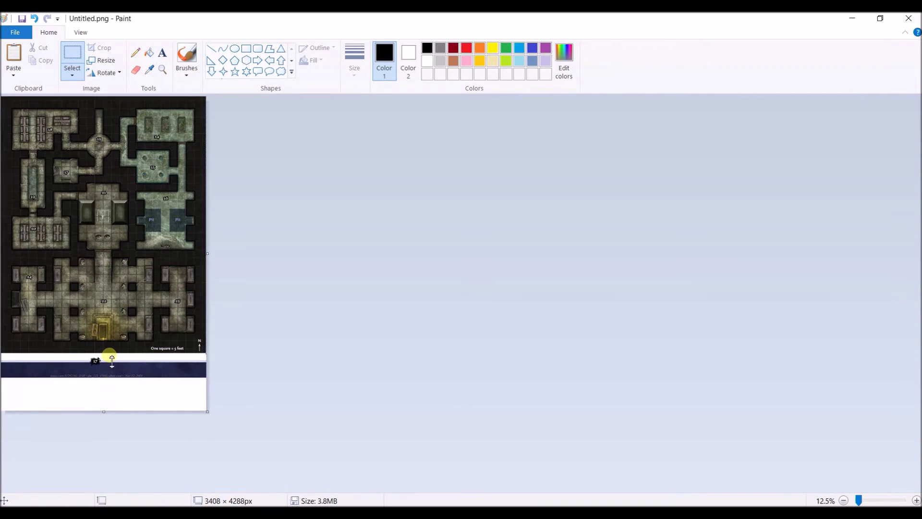
mouse_move(111, 360)
left_mouse_down()
mouse_move(107, 354)
mouse_move(119, 362)
left_mouse_up()
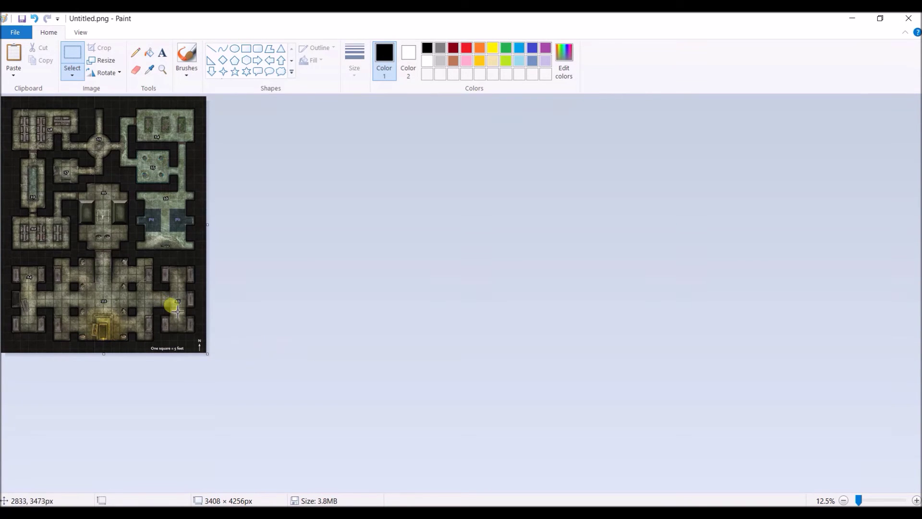
- Cover the trap marker in room 21 with a copied patch of the adjacent floor, about 207 × 173 px
scroll(191, 301, "up", 2)
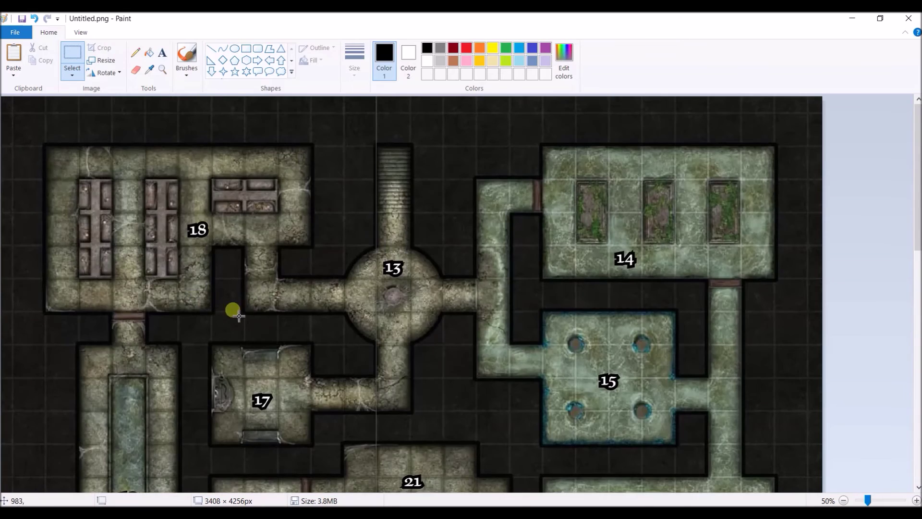
scroll(317, 312, "down", 1)
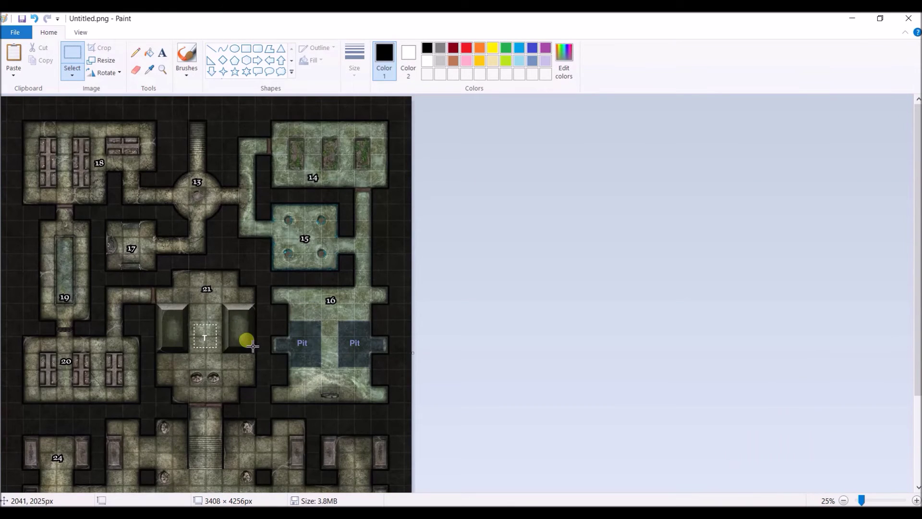
scroll(247, 342, "down", 3)
scroll(253, 346, "up", 3)
scroll(222, 337, "up", 1)
scroll(387, 344, "down", 10)
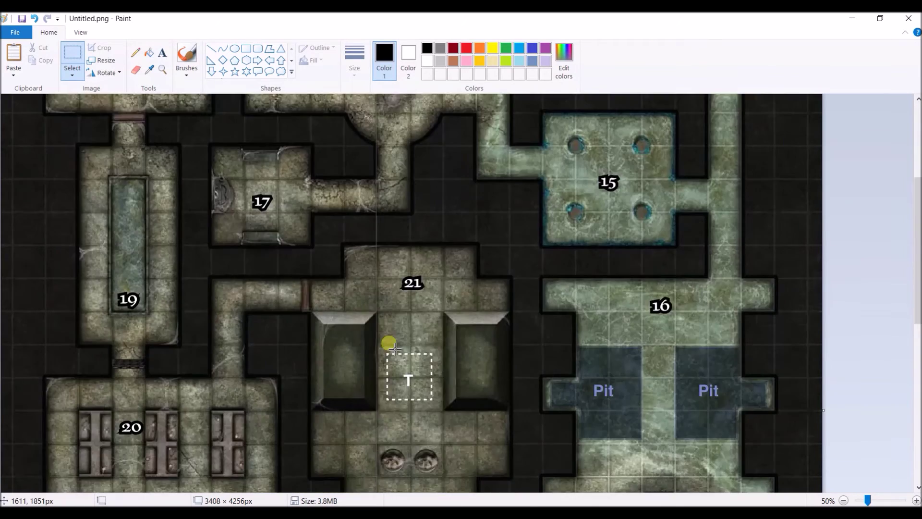
scroll(431, 289, "up", 3)
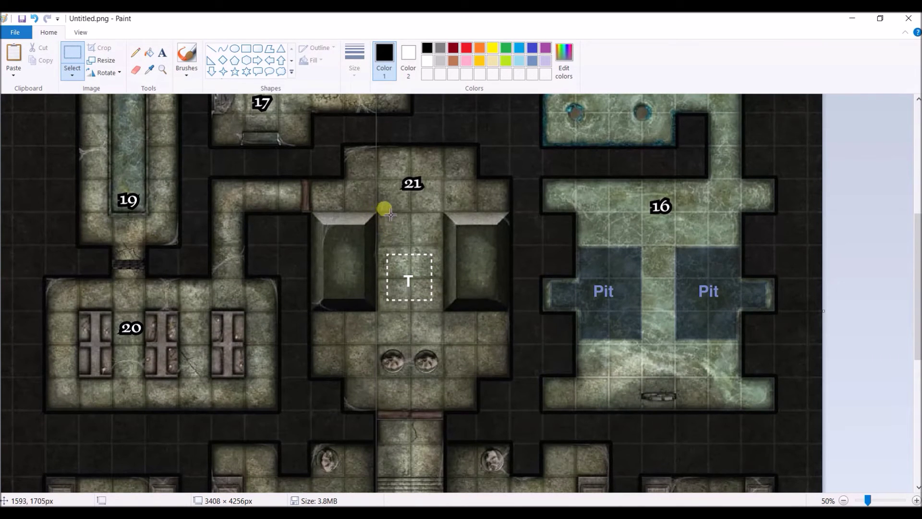
mouse_move(389, 214)
left_mouse_down()
mouse_move(437, 242)
mouse_move(440, 256)
left_mouse_up()
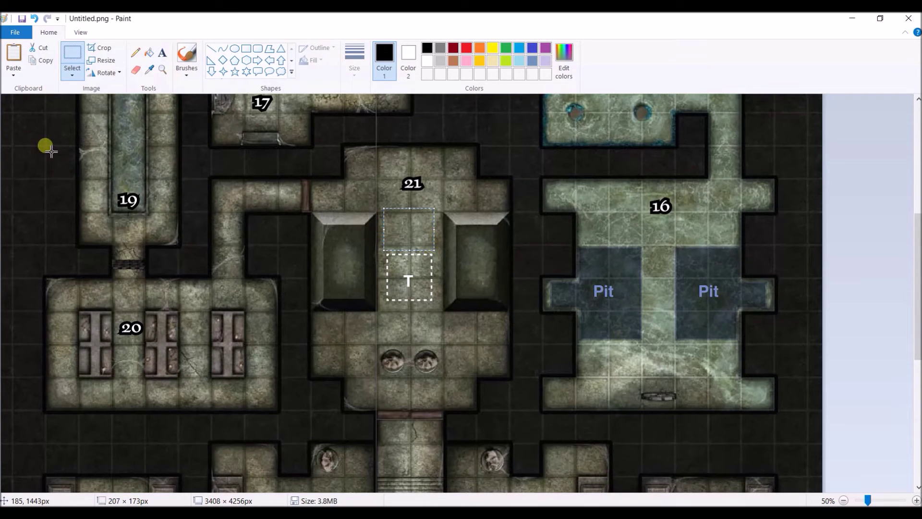
key("ctrl+v")
left_click_drag(28, 116, 418, 272)
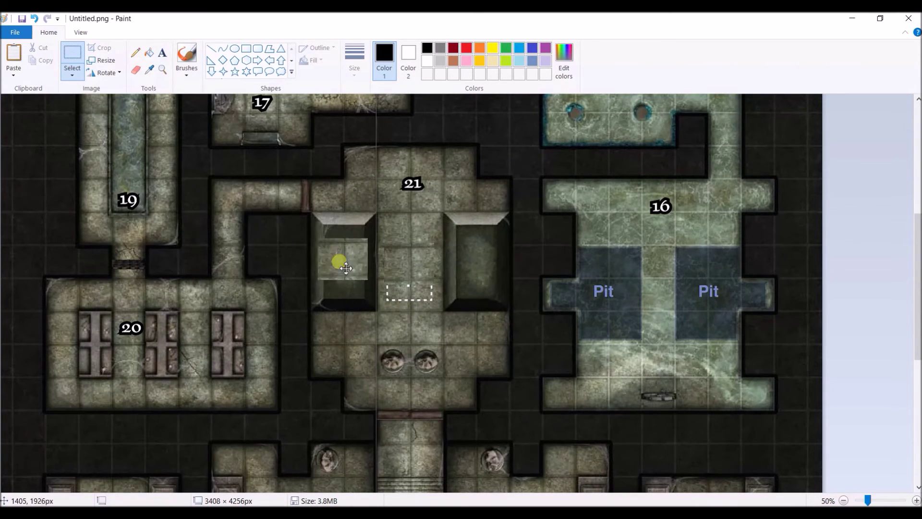
left_click_drag(404, 298, 412, 303)
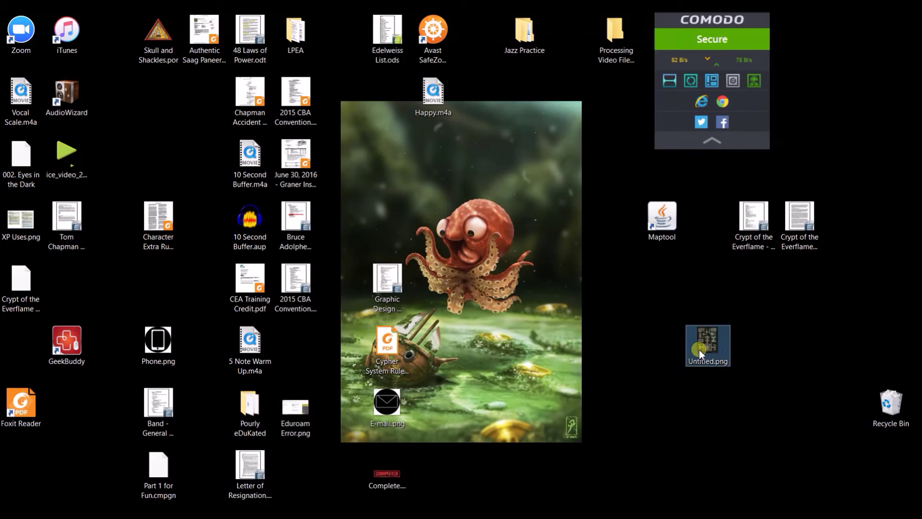
- Place the cleaned Untitled.png from the desktop on the Background layer of "005. The Lower Level" in MapTool
left_click_drag(699, 353, 234, 181)
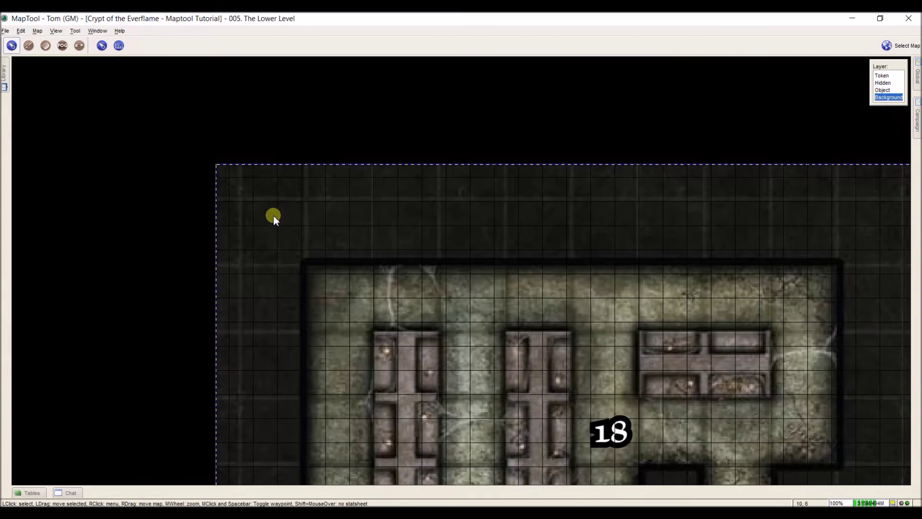
left_click_drag(273, 216, 76, 111)
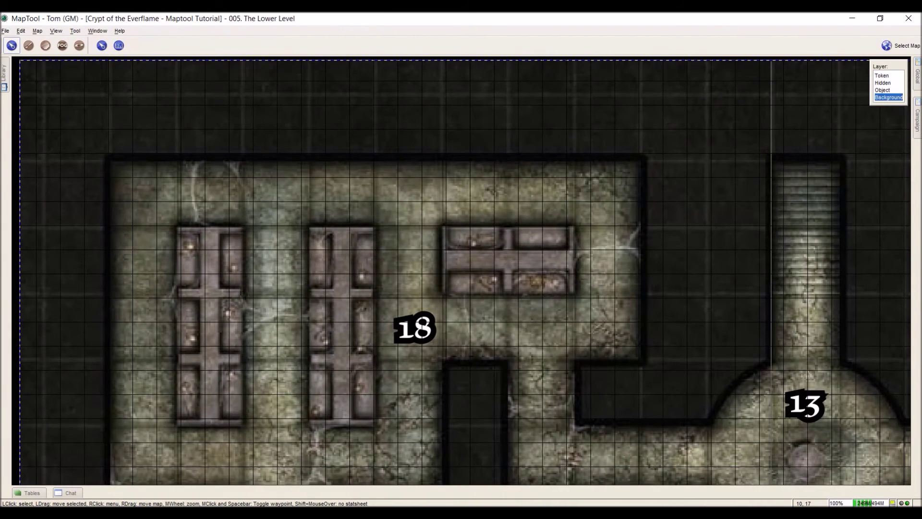
right_click(370, 327)
mouse_move(427, 389)
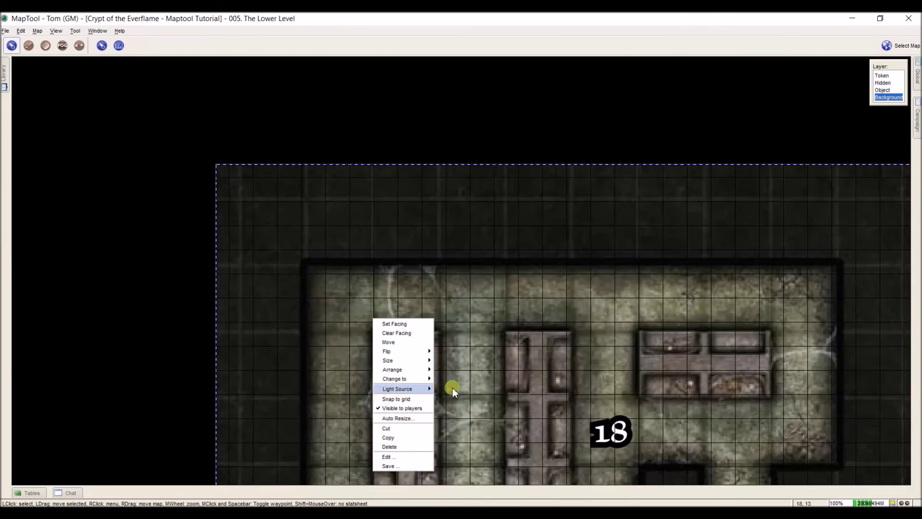
left_click_drag(457, 215, 239, 104)
scroll(470, 313, "down", 4)
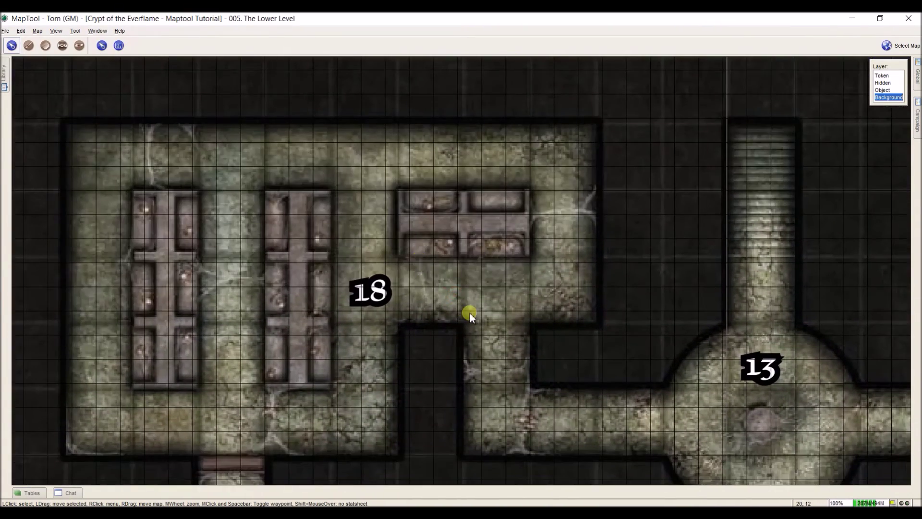
left_click_drag(658, 394, 269, 221)
scroll(529, 295, "down", 11)
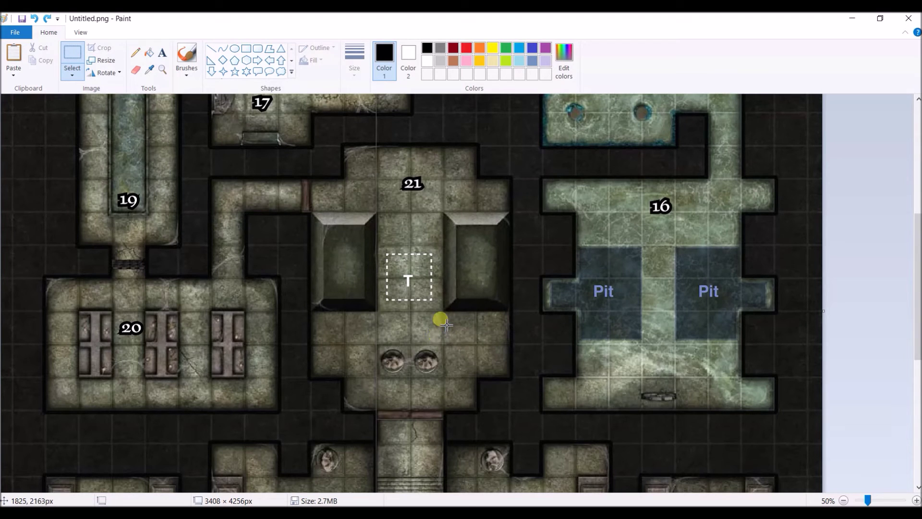
- Add the trap-marked Untitled.png from the desktop to the lower level map, beside the cleaned image
key("super+d")
left_click(716, 342)
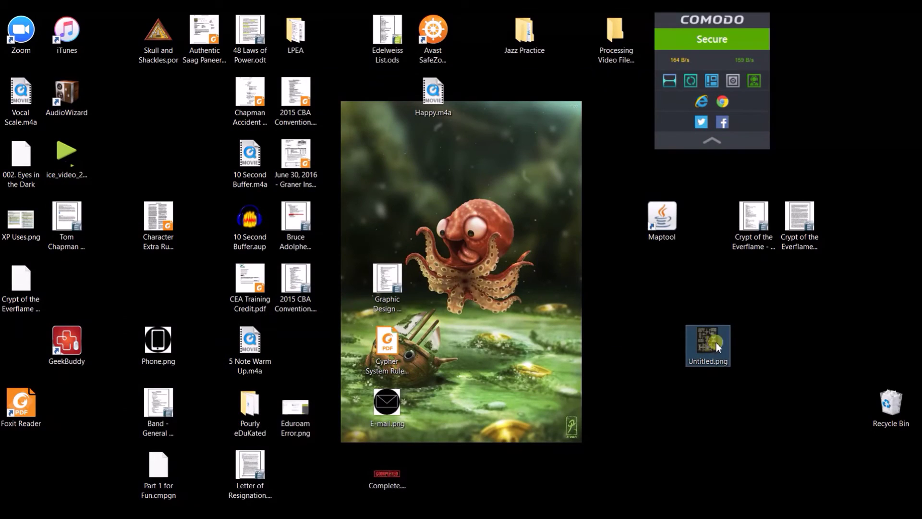
left_click_drag(719, 347, 820, 285)
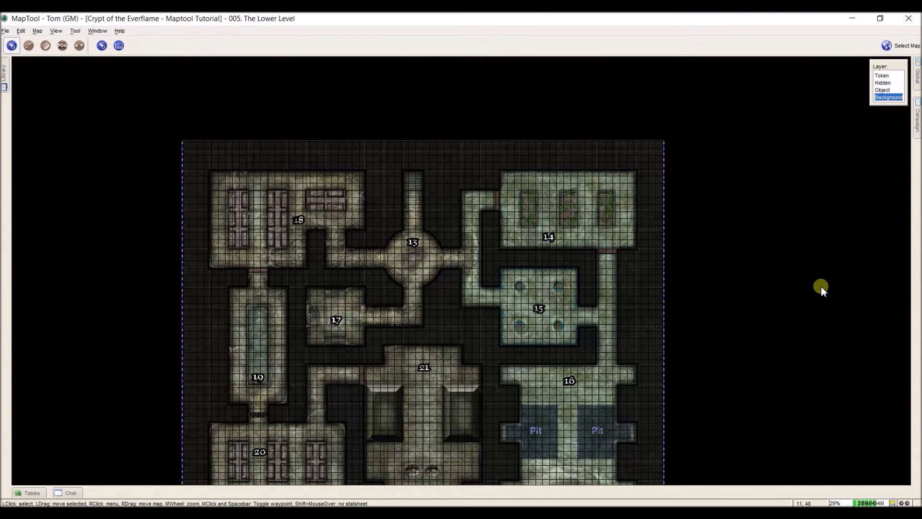
- Start adjusting the grid over room 18, setting its size to 131 and its offset to X -54, Y -48
right_click(470, 245)
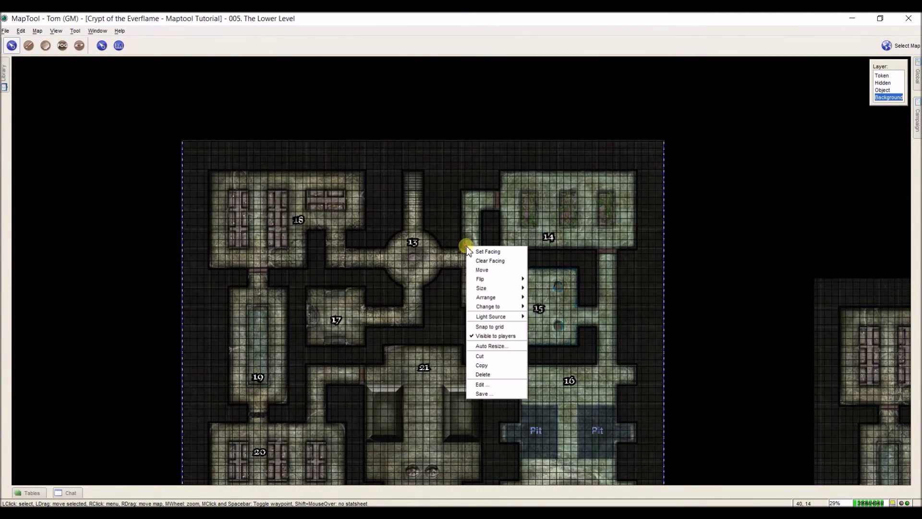
left_click(438, 202)
scroll(397, 127, "up", 5)
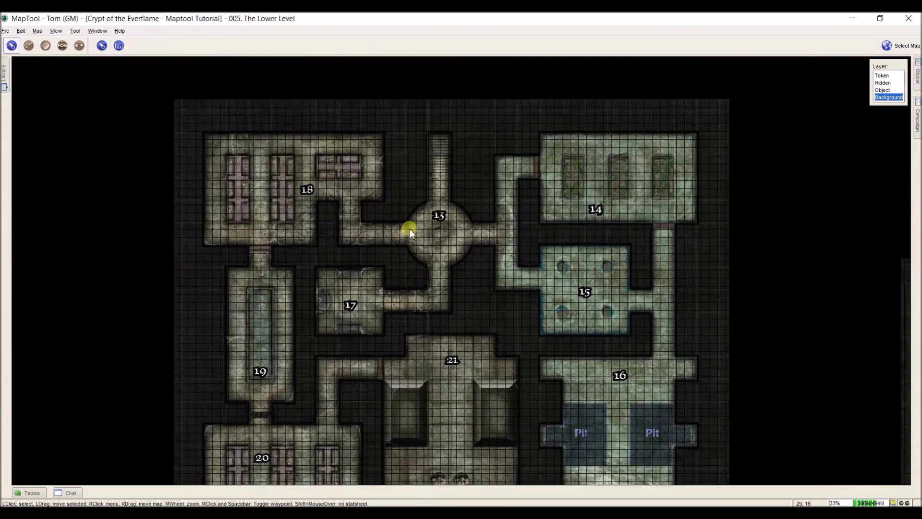
scroll(327, 292, "up", 4)
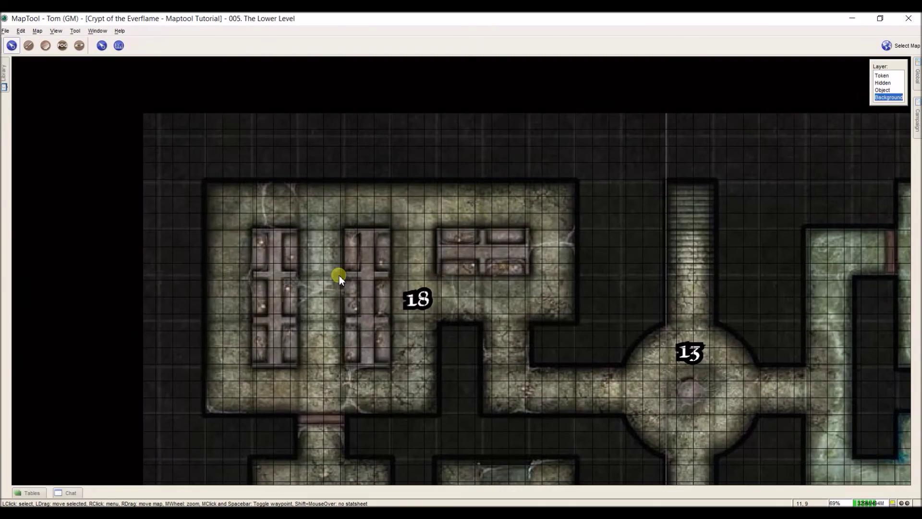
key("ctrl+shift+a")
scroll(339, 275, "down", 19)
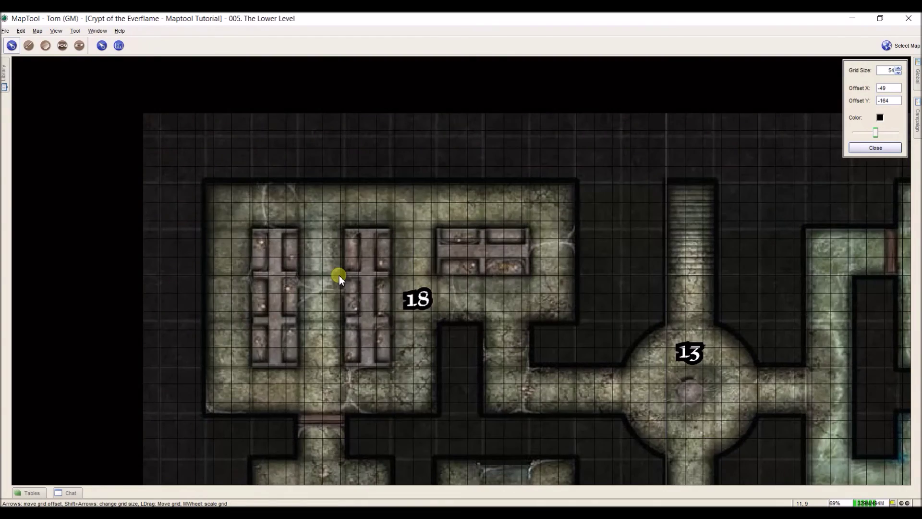
scroll(341, 275, "down", 20)
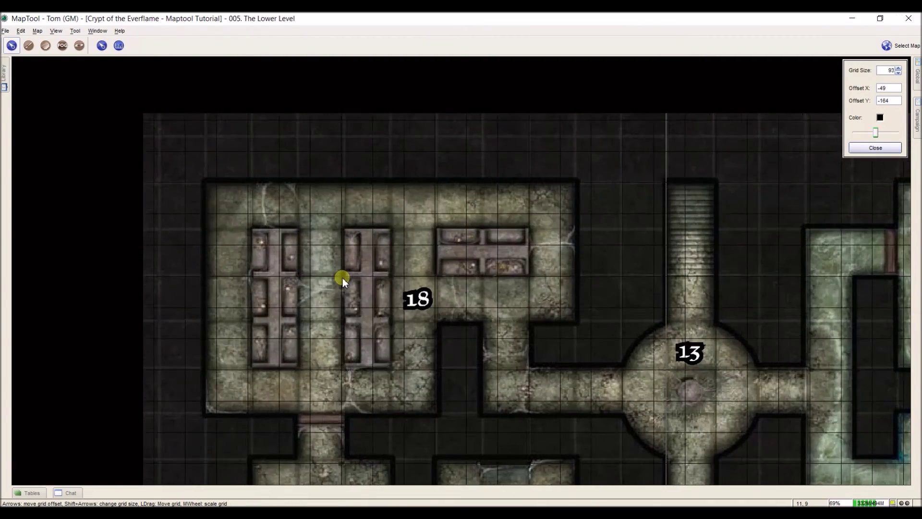
scroll(344, 280, "down", 14)
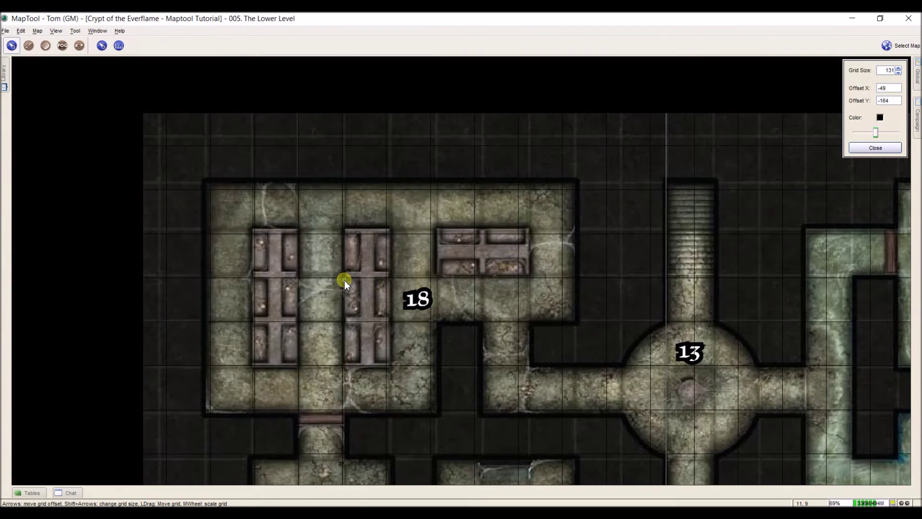
left_click_drag(344, 276, 343, 276)
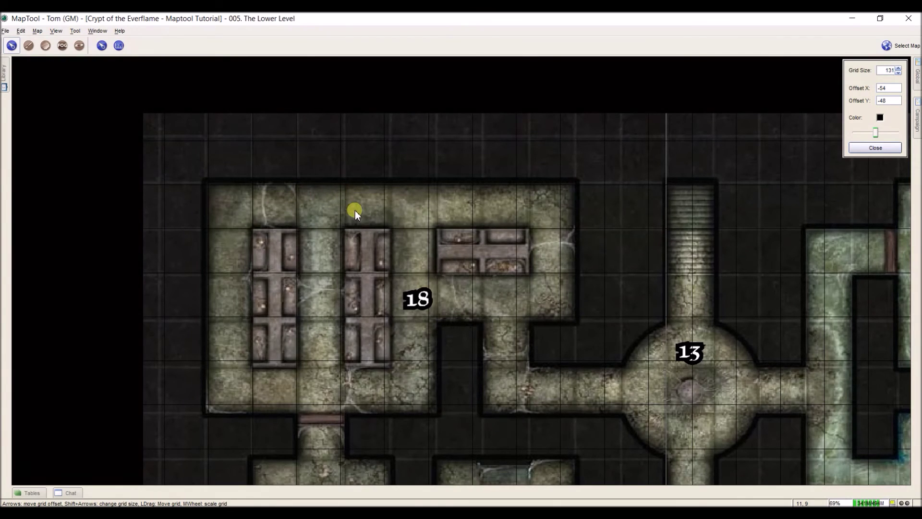
- Fine-tune the grid against the room walls to size 137 with offset X -75 and Y -65
scroll(355, 211, "down", 2)
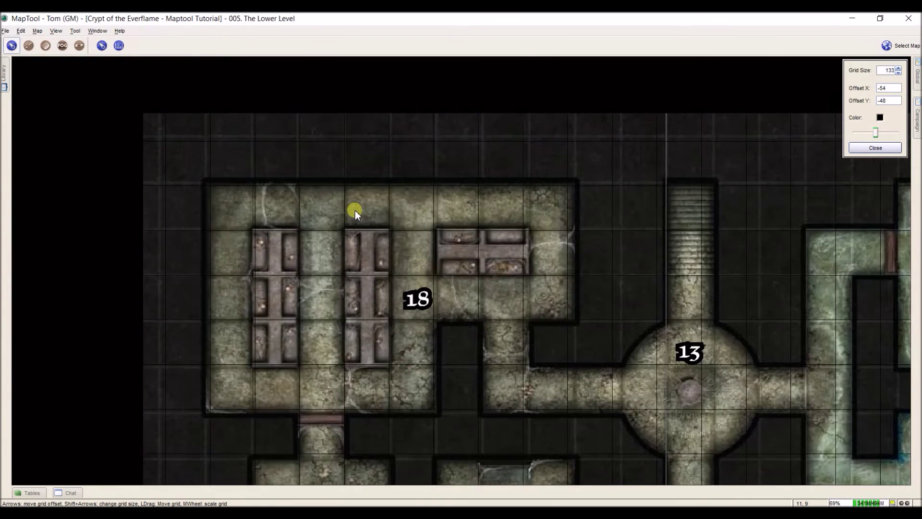
left_click_drag(350, 212, 346, 209)
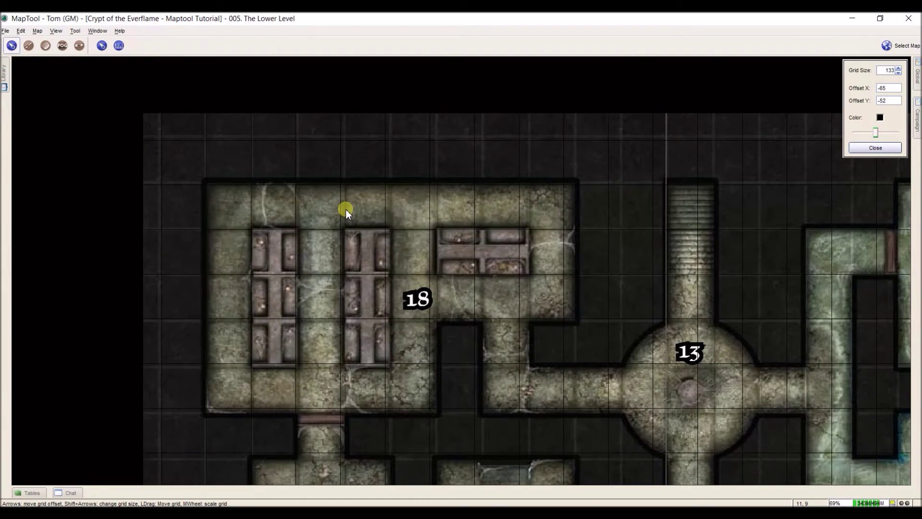
scroll(346, 209, "up", 5)
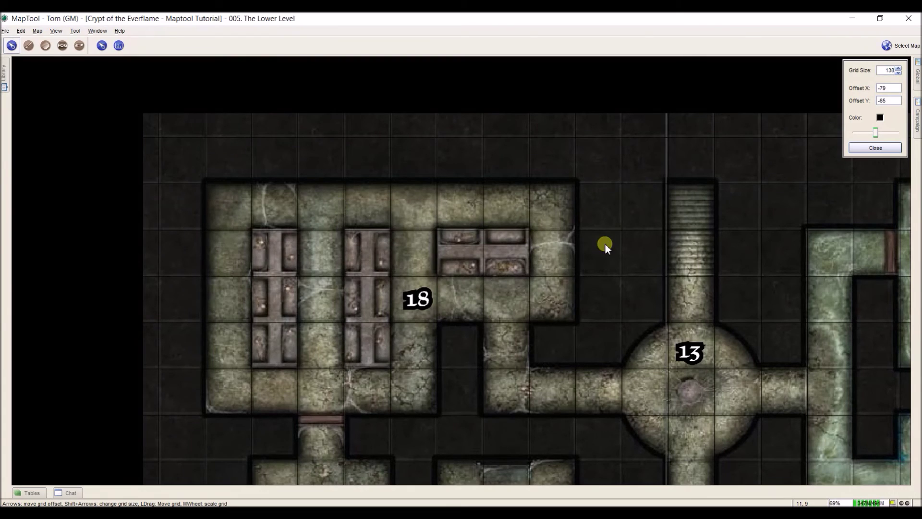
left_click_drag(604, 243, 574, 240)
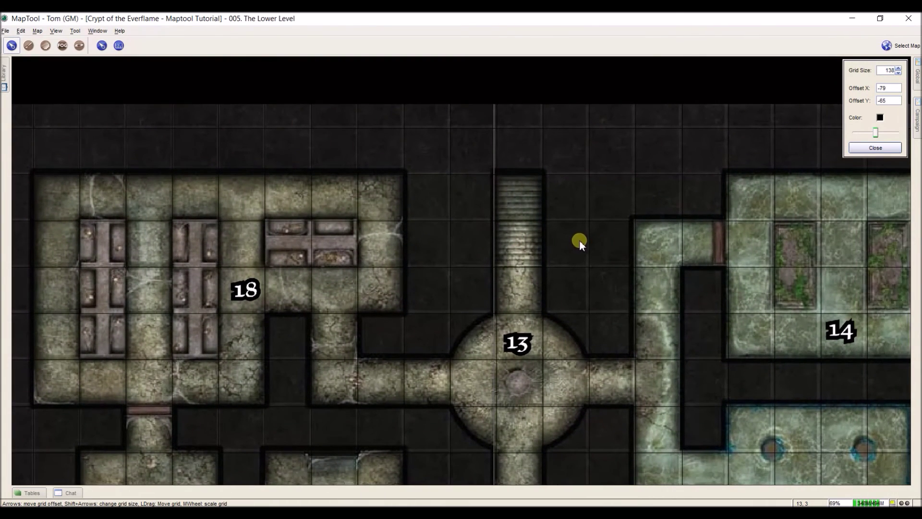
scroll(819, 203, "down", 1)
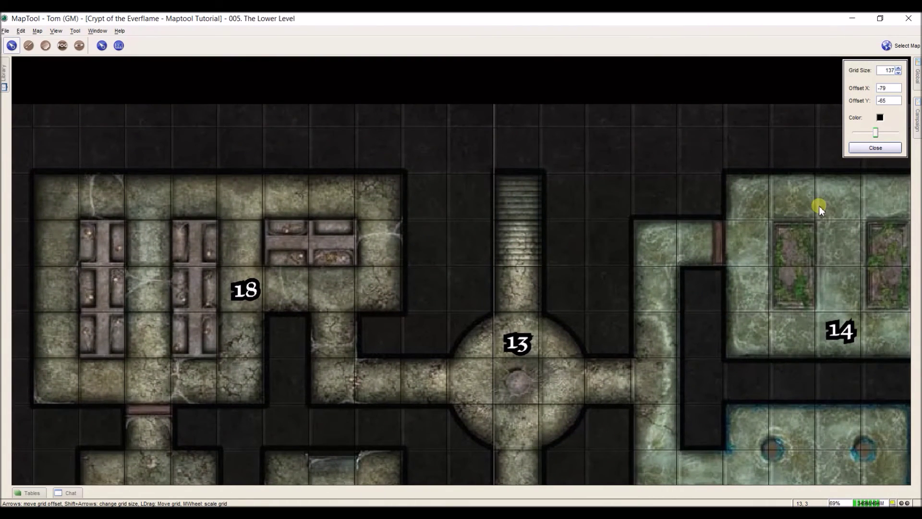
left_click_drag(510, 209, 606, 216)
left_click_drag(549, 214, 550, 214)
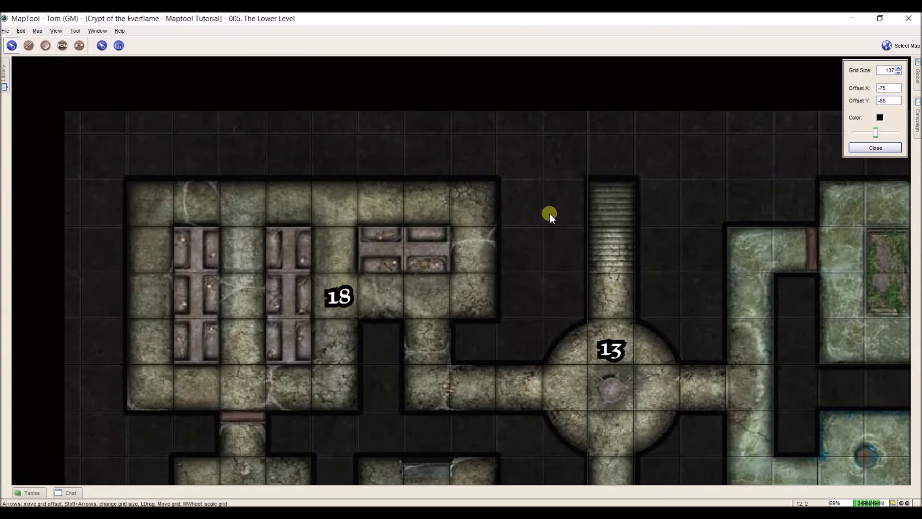
- Check the grid's alignment from room 13 past room 14 to the map's lower-right corner and finish the grid adjustment
left_click_drag(648, 217, 490, 216)
left_click_drag(562, 217, 459, 214)
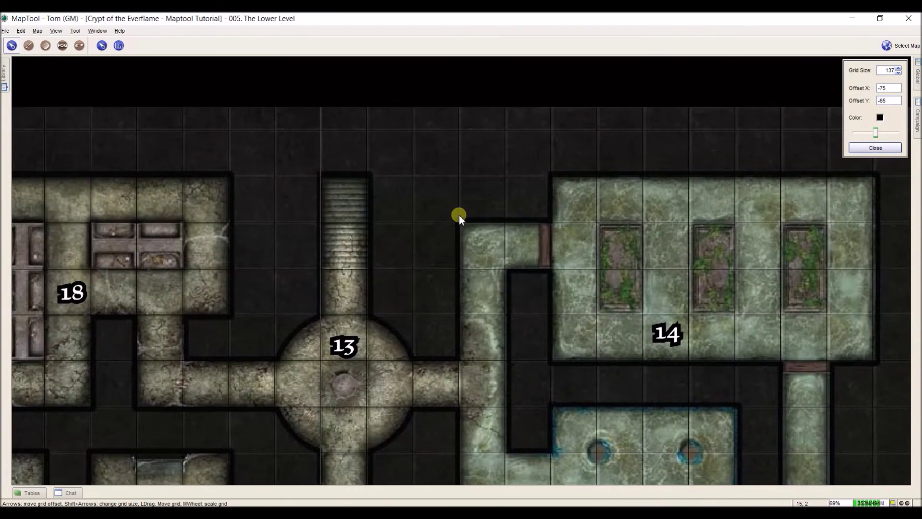
left_click_drag(654, 257, 521, 113)
left_click_drag(548, 269, 540, 112)
left_click_drag(545, 294, 549, 193)
left_click_drag(579, 317, 550, 204)
left_click_drag(569, 335, 556, 237)
left_click(875, 148)
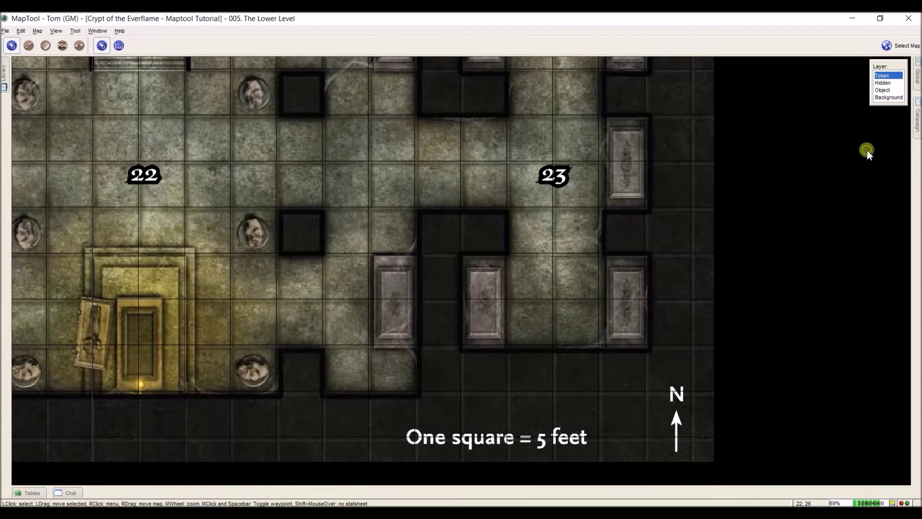
- Select the cleaned map on the Background layer and shrink it slightly from its lower-right corner to match the grid
left_click(888, 97)
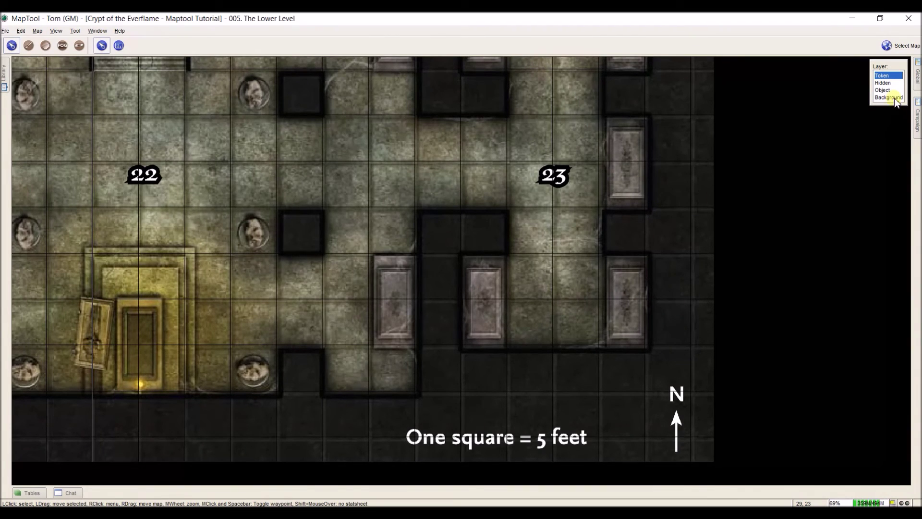
left_click(670, 206)
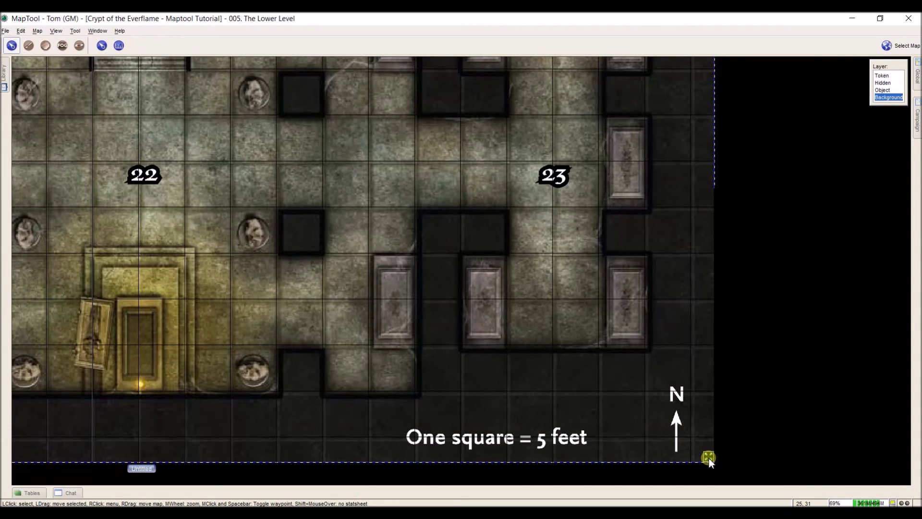
left_click_drag(710, 461, 707, 460)
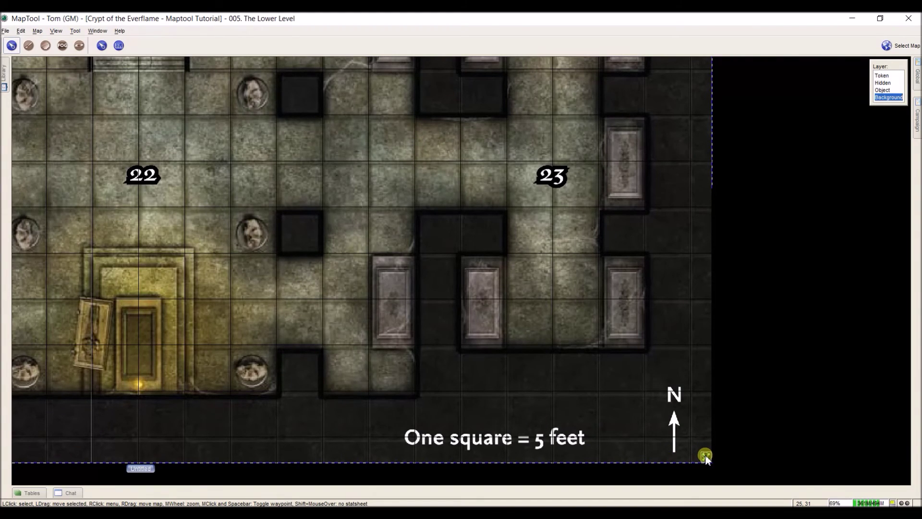
left_click_drag(705, 454, 705, 451)
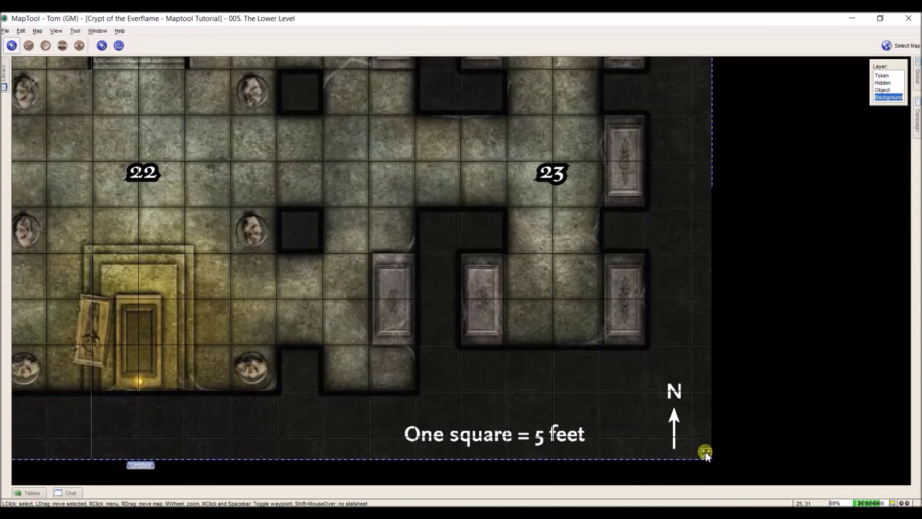
- Check the resized map's grid alignment from room 23 up to rooms 18 and 13, and save the campaign
left_click_drag(327, 203, 336, 377)
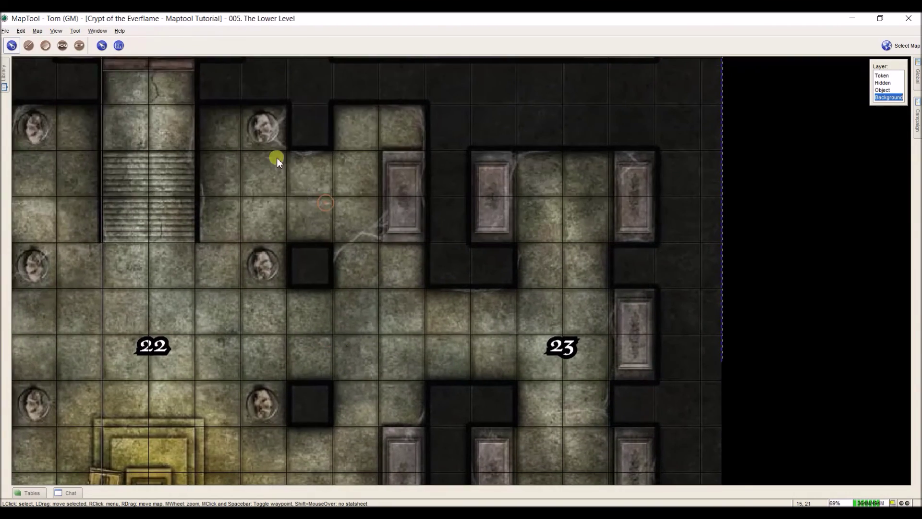
left_click_drag(292, 192, 494, 331)
left_click_drag(284, 215, 474, 383)
left_click_drag(309, 284, 363, 398)
left_click_drag(286, 263, 234, 382)
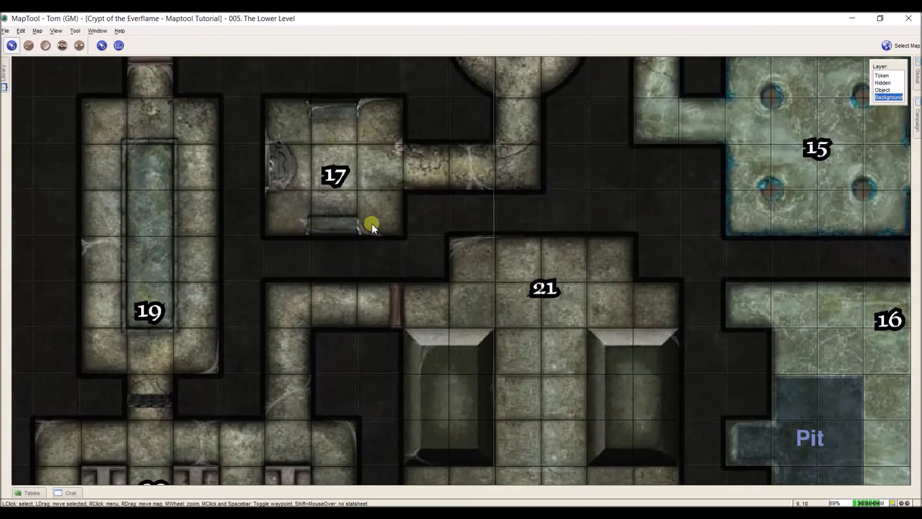
left_click_drag(375, 223, 417, 361)
left_click_drag(436, 258, 421, 396)
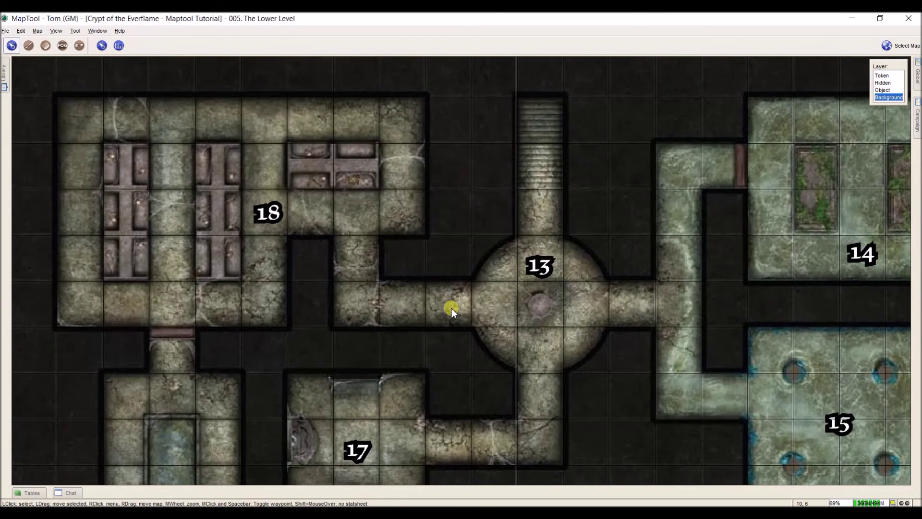
key("Escape")
key("ctrl+s")
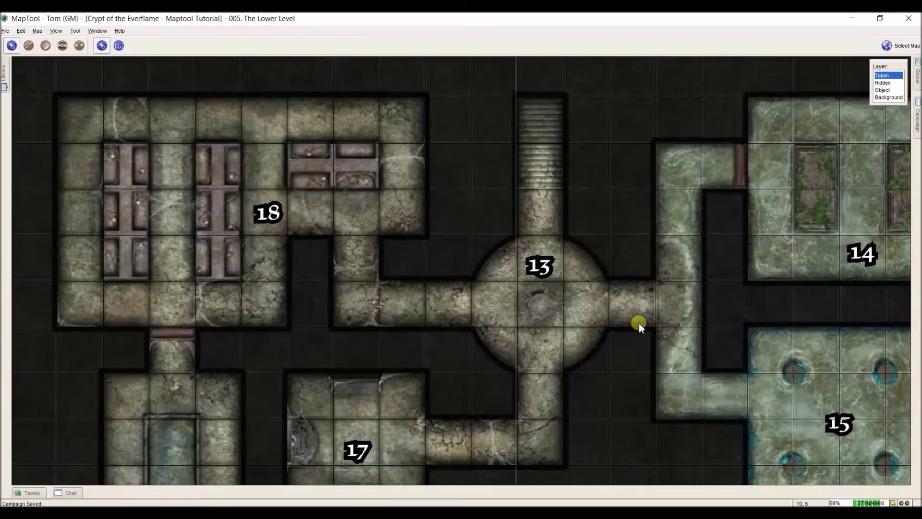
- Make the trap-marked map on the Background layer invisible to players and move it directly over the cleaned map
scroll(632, 316, "down", 4)
left_click_drag(655, 359, 303, 265)
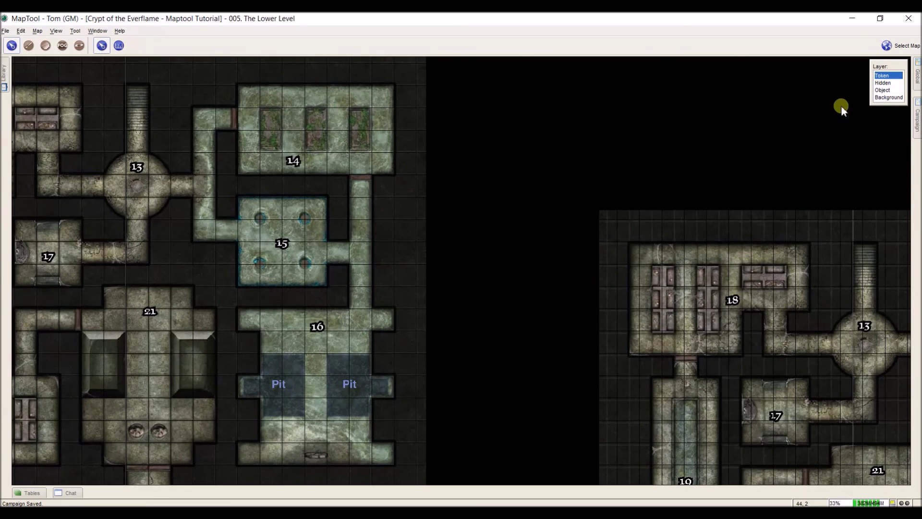
left_click(888, 97)
left_click_drag(710, 310, 646, 226)
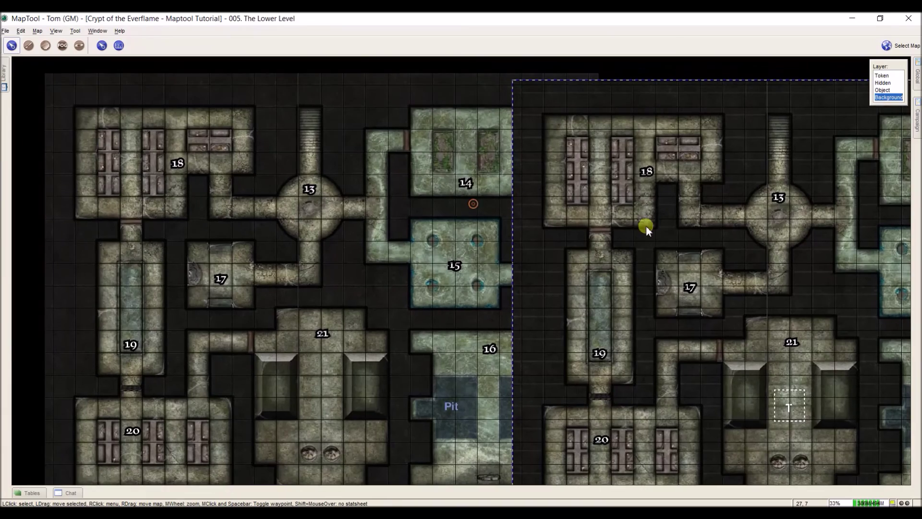
right_click(647, 222)
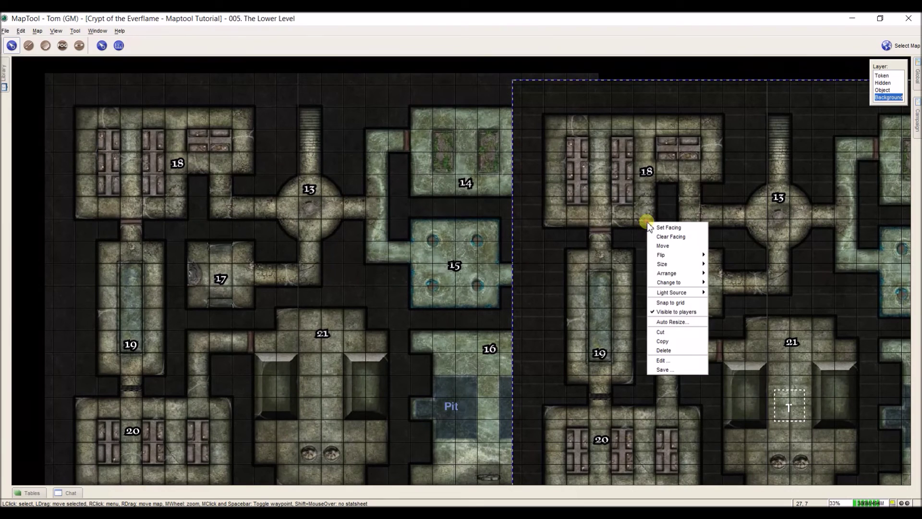
left_click(663, 314)
left_click_drag(707, 276, 238, 266)
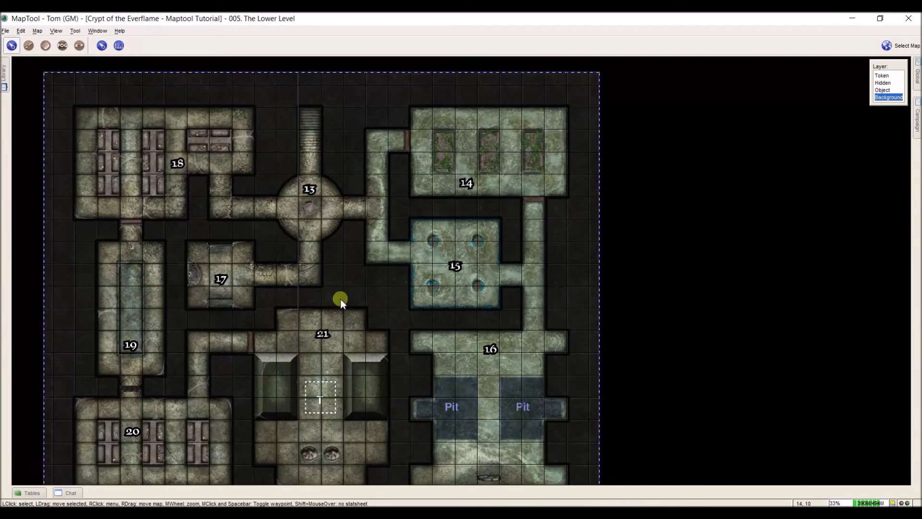
- Resize the trap-marked map from its lower-right corner so its edges match the cleaned map underneath
left_click_drag(693, 431, 690, 167)
left_click_drag(638, 350, 646, 204)
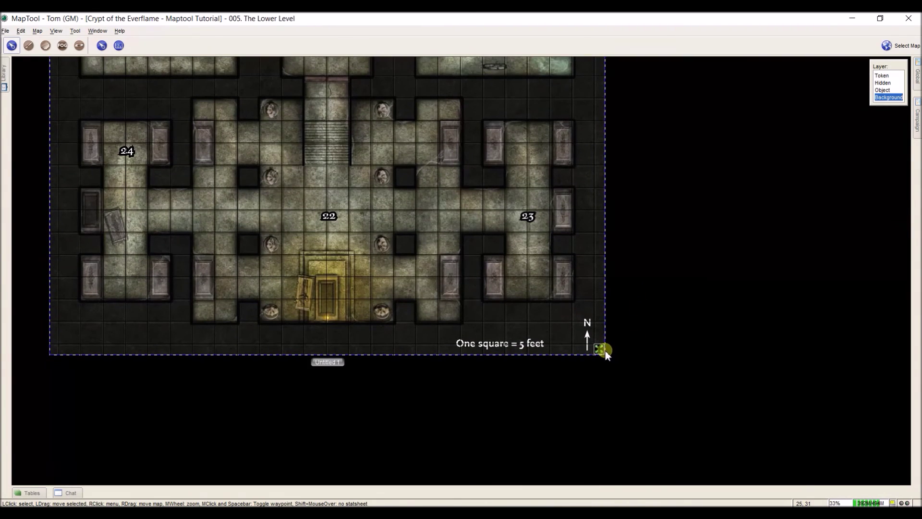
scroll(617, 342, "up", 3)
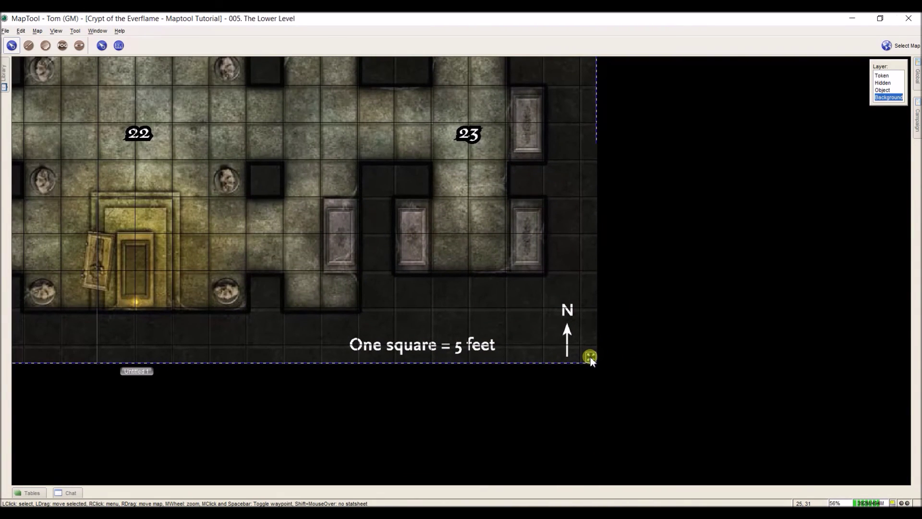
left_click_drag(590, 361, 590, 359)
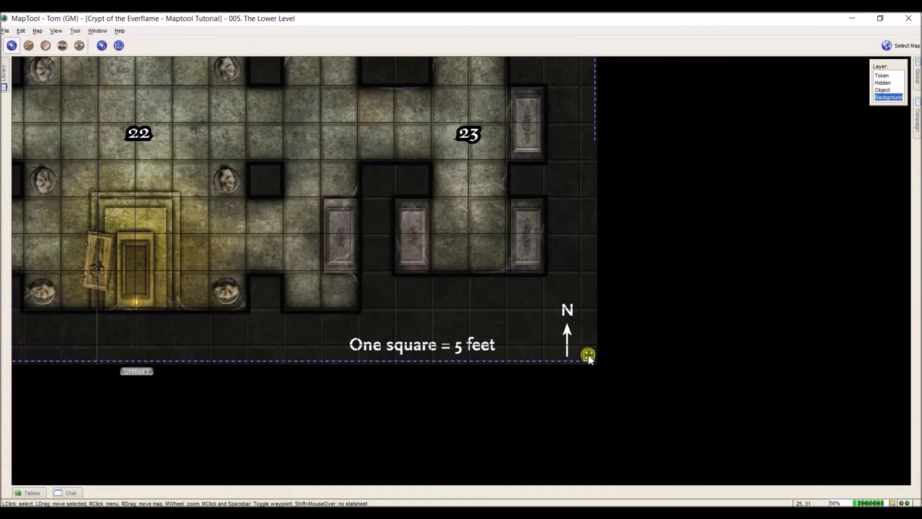
left_click_drag(590, 361, 594, 365)
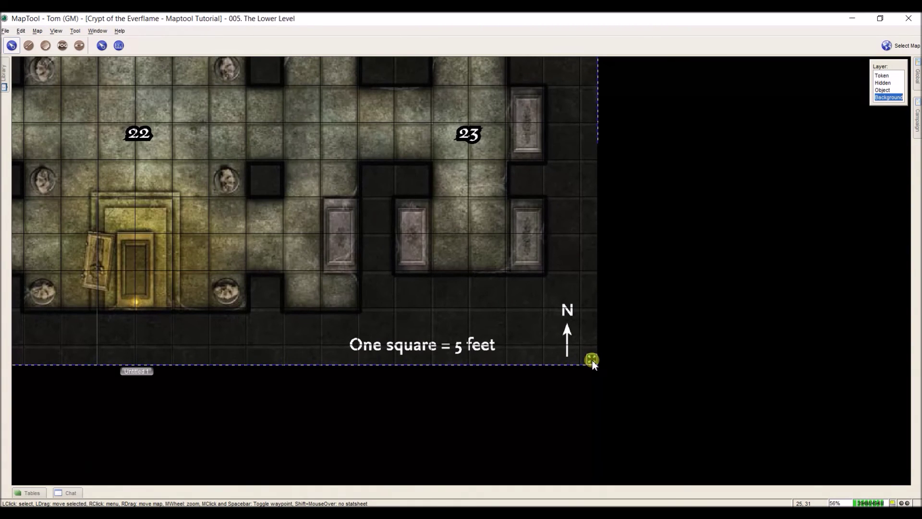
- Move the trap-marked map off the cleaned map, select the cleaned map underneath and check its fit from the lower-right corner up to room 18
left_click_drag(544, 322, 710, 306)
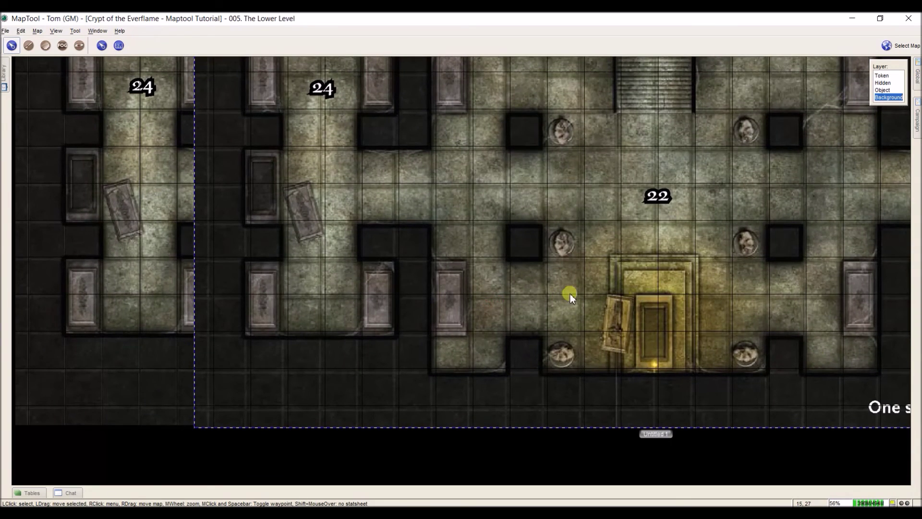
left_click_drag(569, 292, 690, 318)
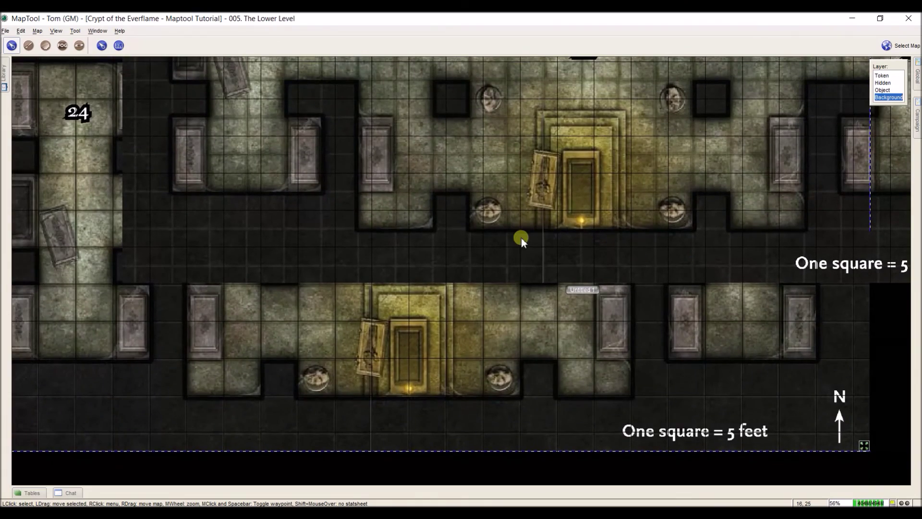
left_click_drag(520, 239, 663, 464)
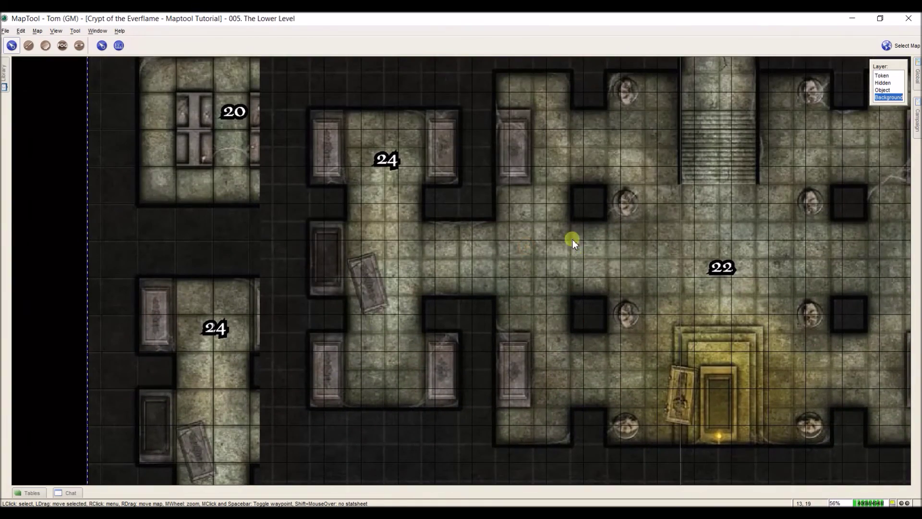
left_click_drag(539, 165, 595, 482)
left_click_drag(504, 262, 528, 482)
left_click_drag(462, 202, 464, 310)
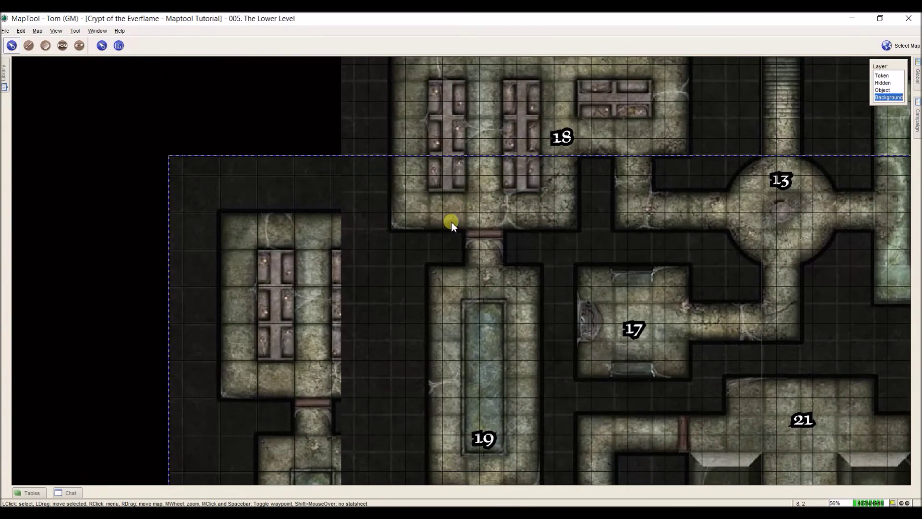
- Select the trap-marked map and move it back directly over the cleaned map
scroll(452, 222, "down", 7)
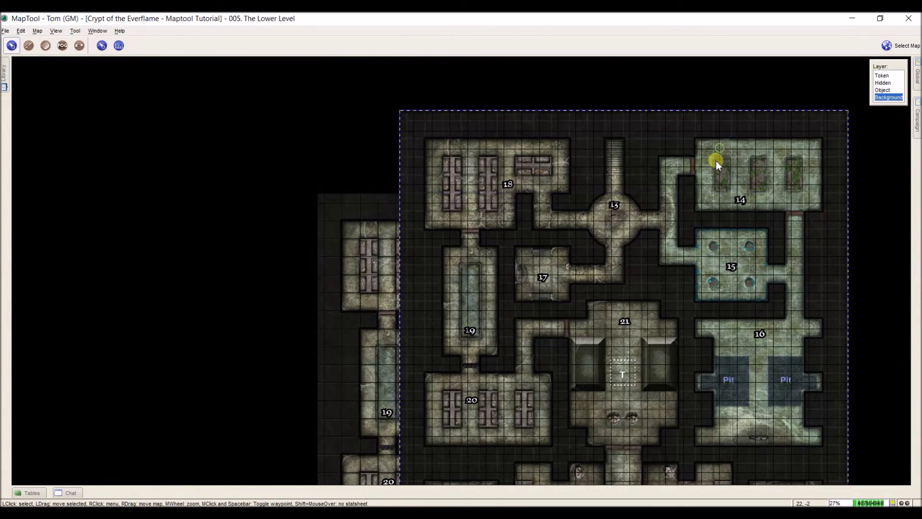
left_click_drag(715, 161, 600, 241)
left_click_drag(663, 372, 635, 236)
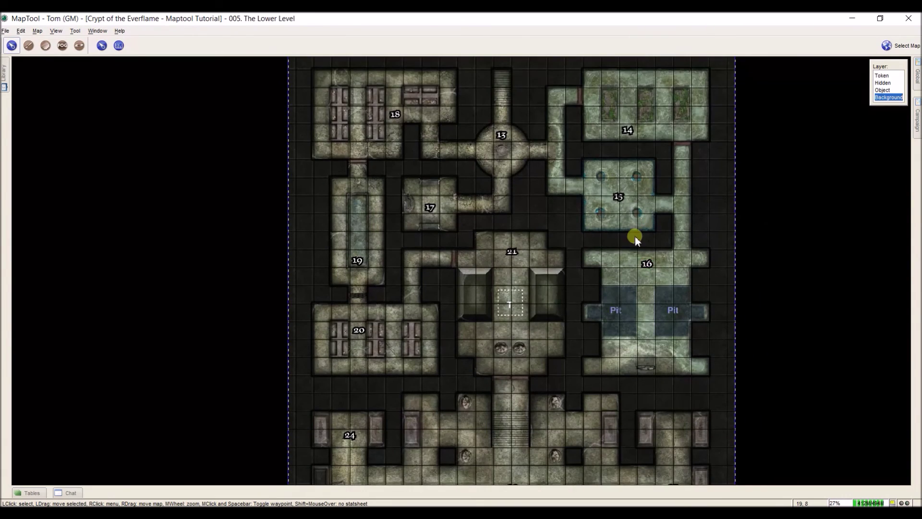
- Examine how the trap-marked map lines up with the grid around rooms 22 and 23 and its lower-right corner
left_click_drag(634, 317, 635, 215)
left_click_drag(661, 327, 661, 255)
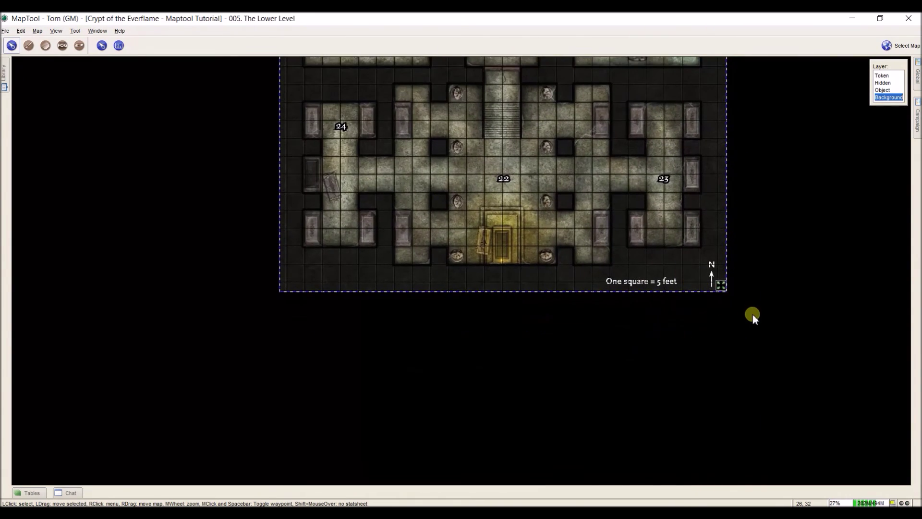
scroll(753, 312, "up", 6)
left_click_drag(736, 264, 748, 372)
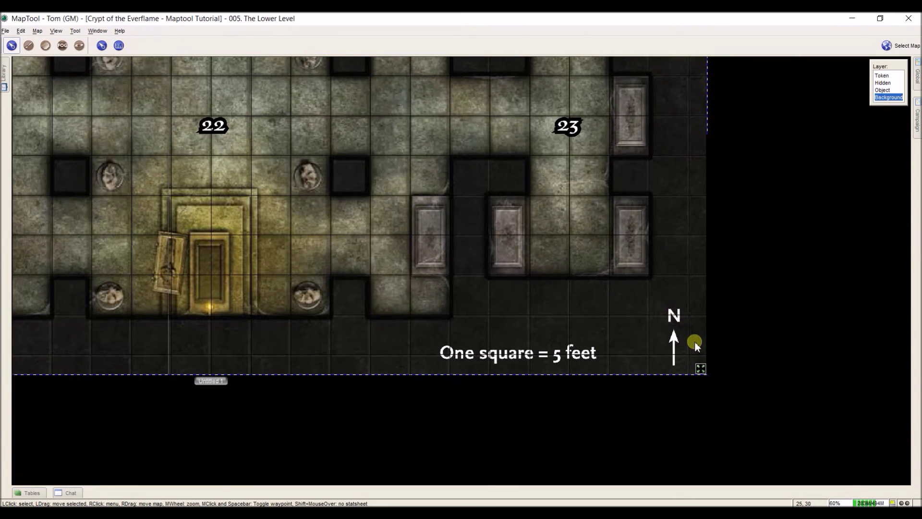
left_click_drag(500, 233, 602, 252)
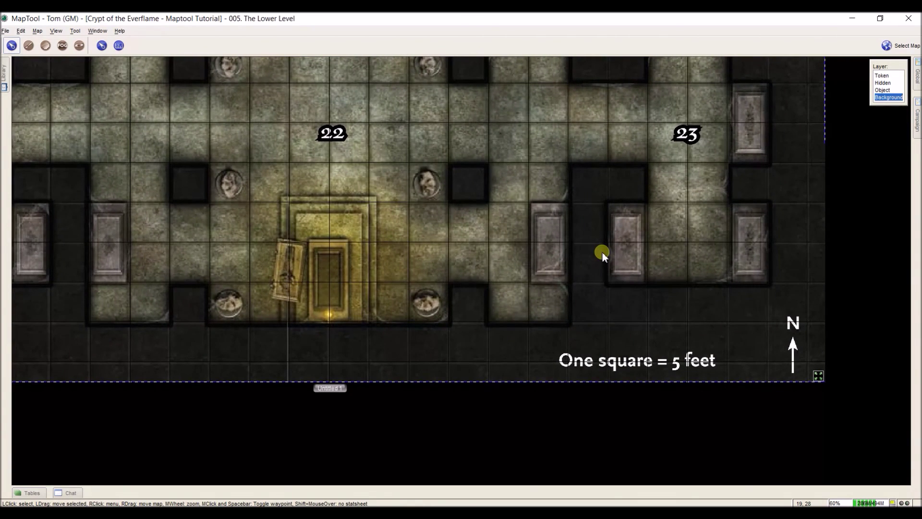
right_click(607, 226)
key("Escape")
scroll(659, 182, "up", 2)
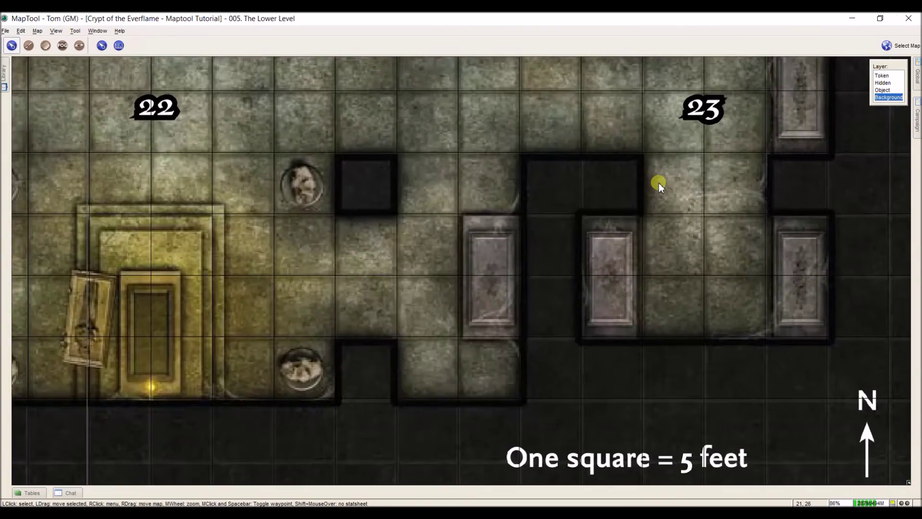
scroll(659, 183, "down", 12)
- Nudge the trap-marked map slightly so the walls around rooms 18 and 13 line up with the grid
left_click_drag(638, 121, 635, 323)
left_click_drag(548, 156, 549, 316)
left_click_drag(541, 220, 552, 351)
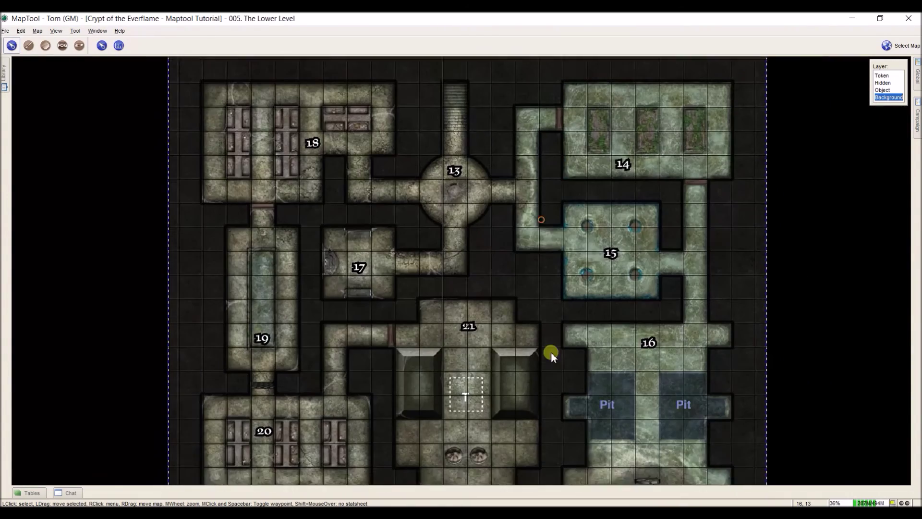
scroll(521, 198, "up", 2)
left_click_drag(520, 198, 638, 344)
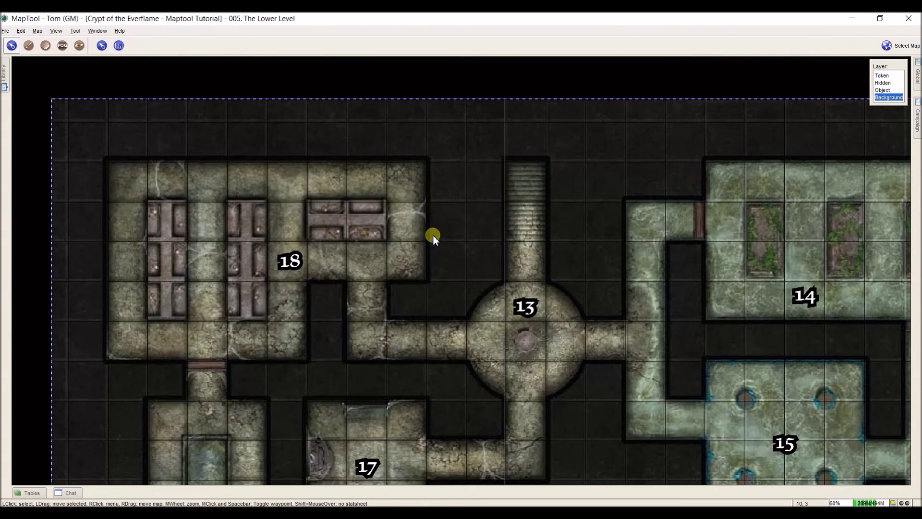
left_click_drag(432, 230, 433, 232)
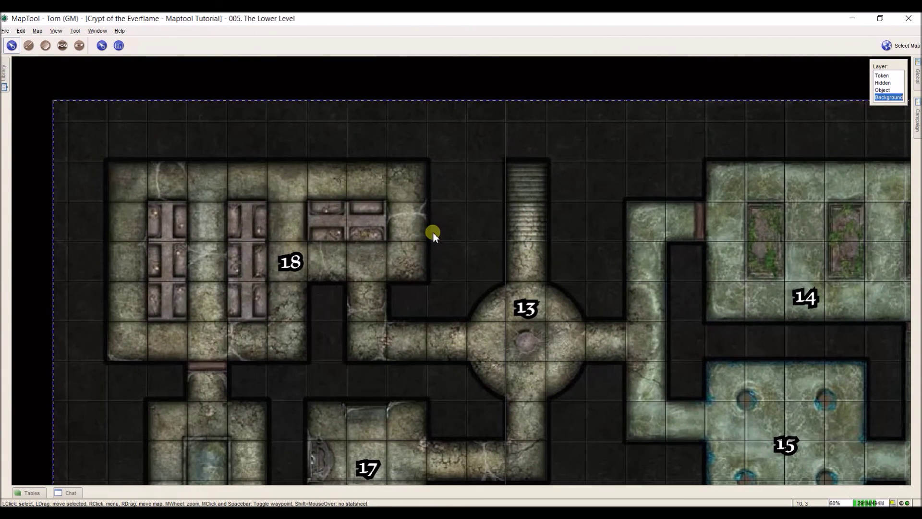
left_click(433, 233)
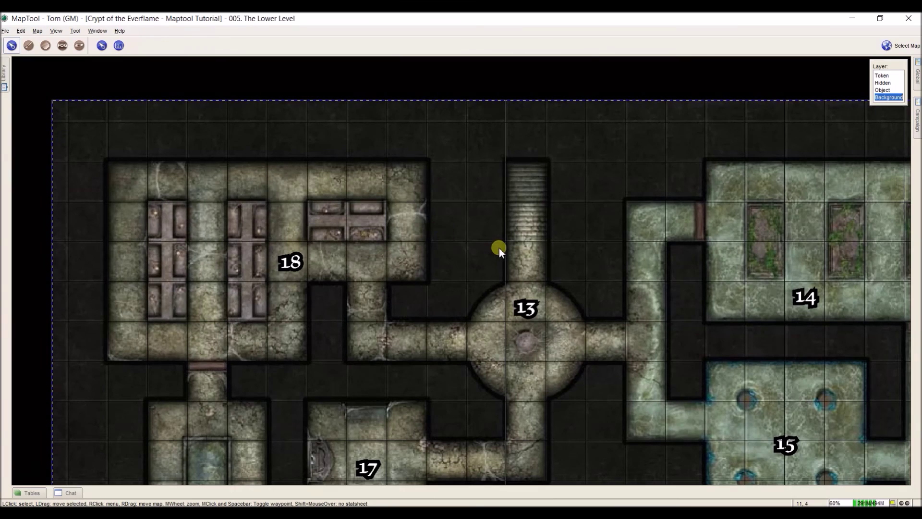
- Shrink the trap-marked map slightly from its lower-right corner to match the grid, deselect it, and save the campaign
left_click_drag(499, 248, 410, 152)
left_click_drag(603, 333, 486, 182)
left_click_drag(575, 330, 498, 134)
left_click_drag(553, 317, 571, 172)
left_click_drag(648, 326, 622, 188)
left_click_drag(653, 393, 658, 257)
left_click_drag(759, 327, 756, 237)
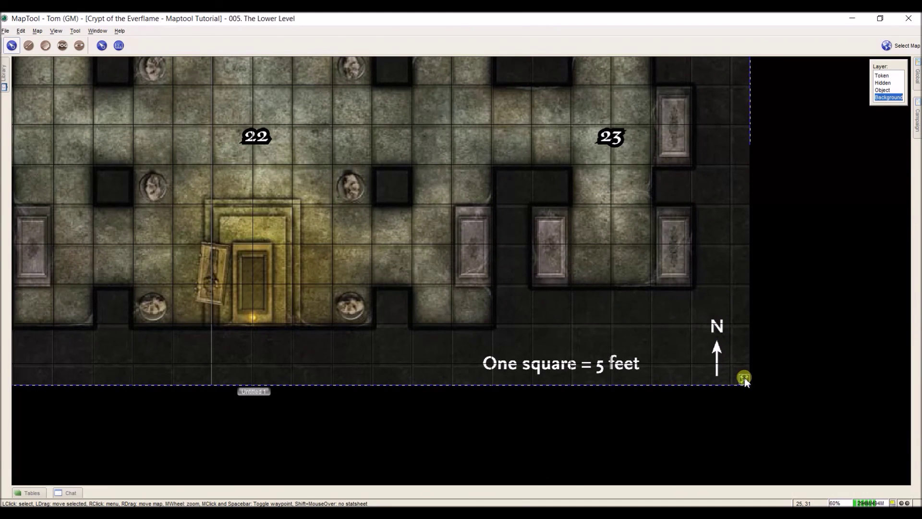
left_click_drag(744, 378, 744, 375)
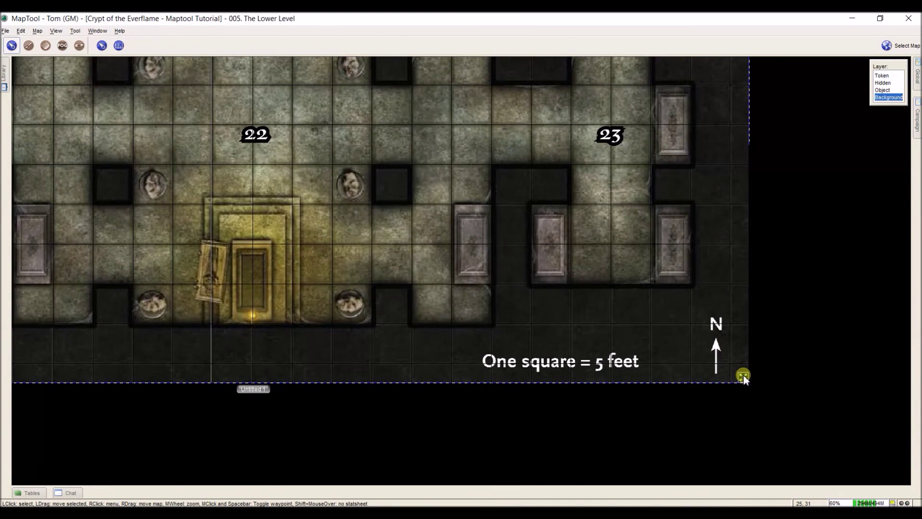
left_click_drag(811, 288, 827, 362)
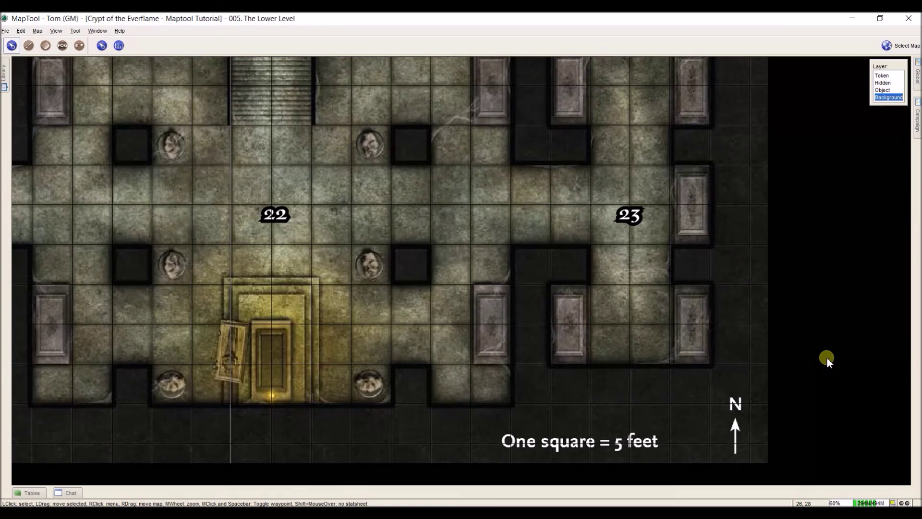
key("ctrl+s")
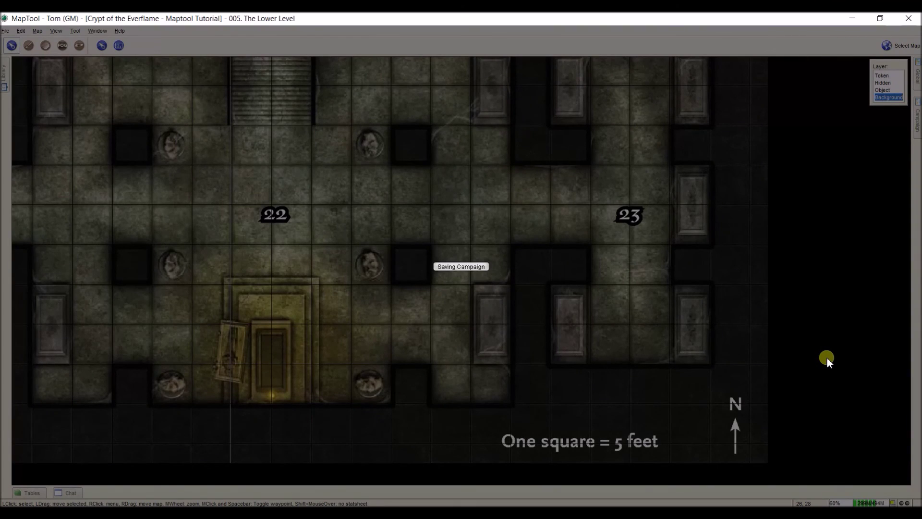